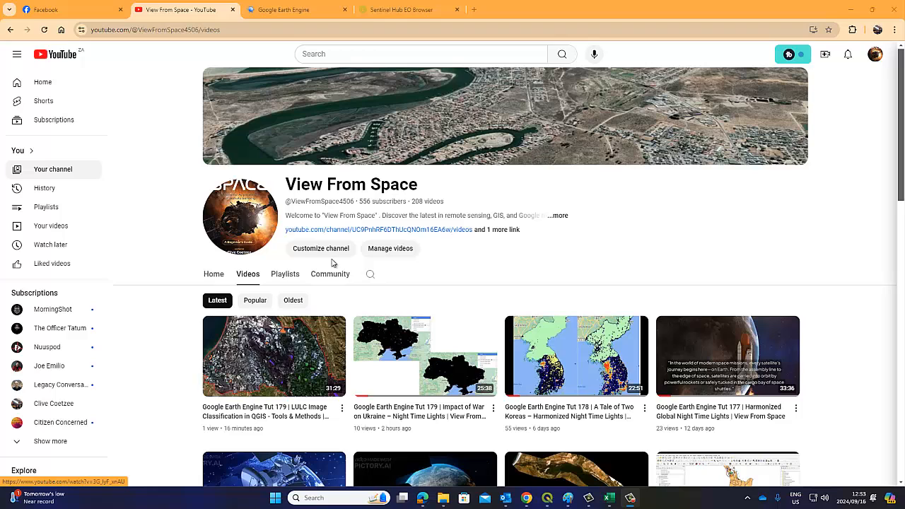
Switch from the YouTube channel page to the QGIS Classification project with the Berg River map
left_click(547, 498)
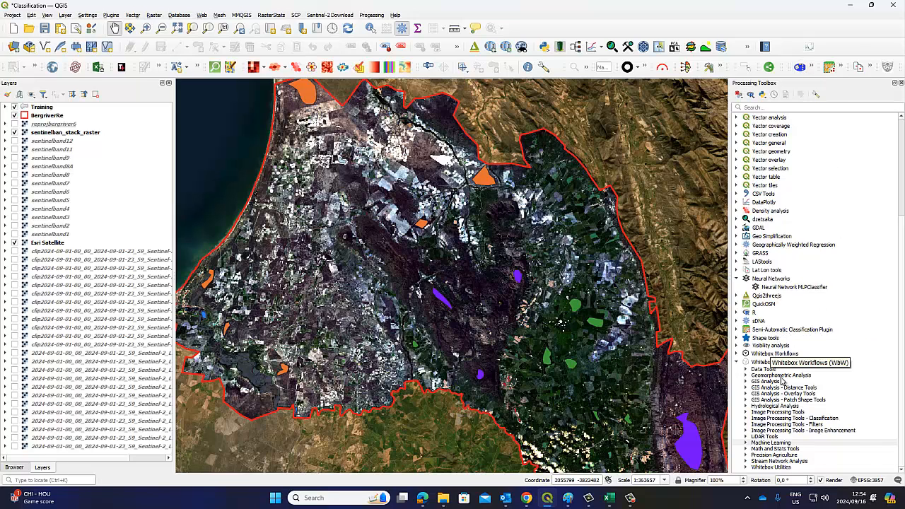
Expand WhiteboxTools > Machine Learning to view its tools, then collapse both groups
left_click(799, 287)
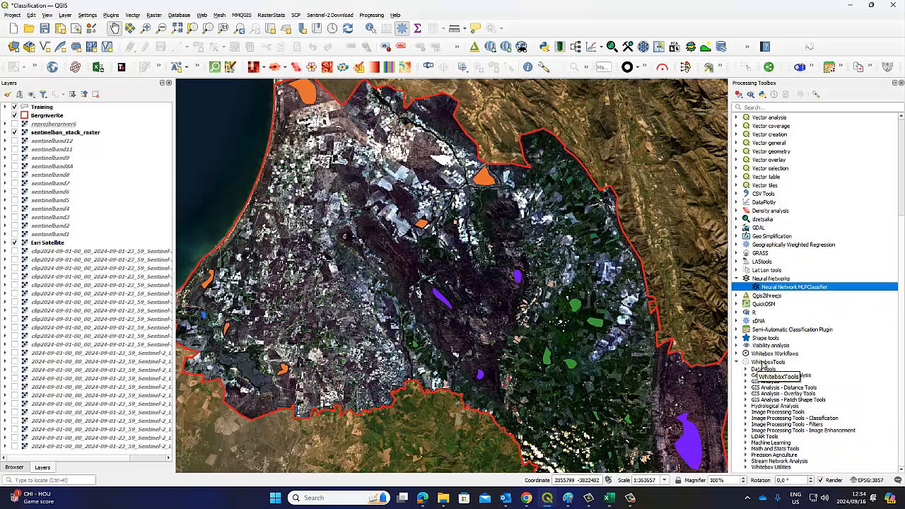
left_click(764, 443)
double_click(799, 442)
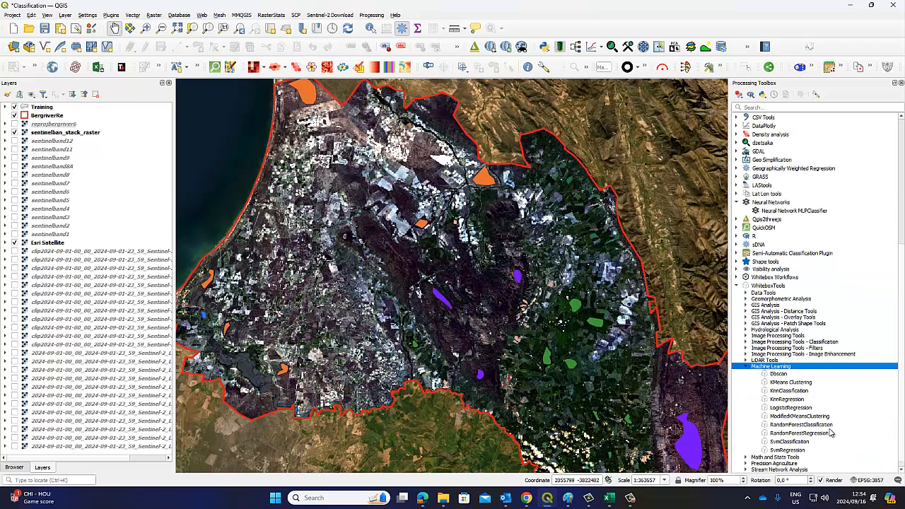
left_click(746, 367)
left_click(738, 361)
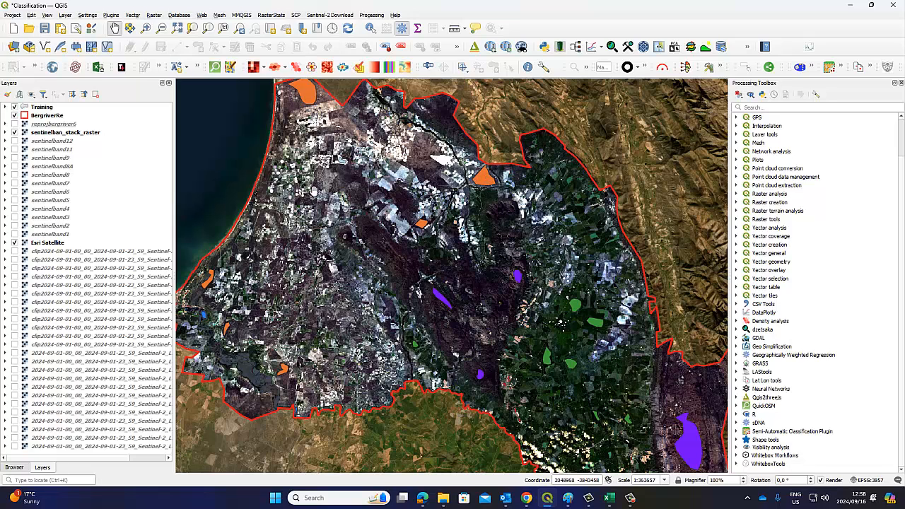
Bring the YouTube channel page forward and highlight its 556 subscriber count
mouse_move(528, 505)
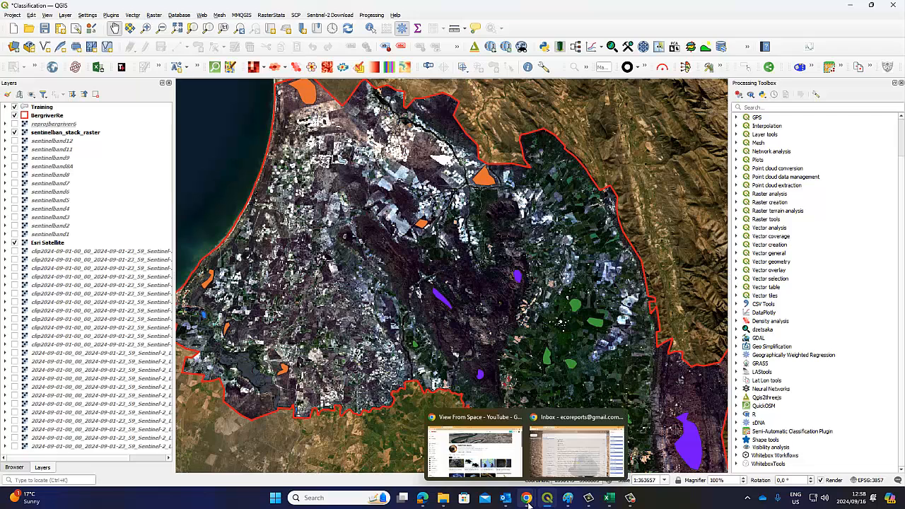
left_click(496, 454)
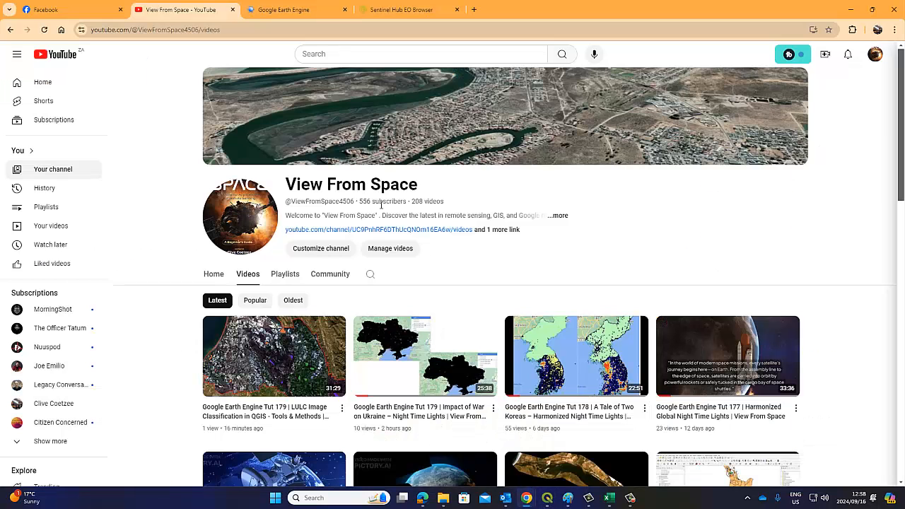
left_click_drag(381, 204, 358, 204)
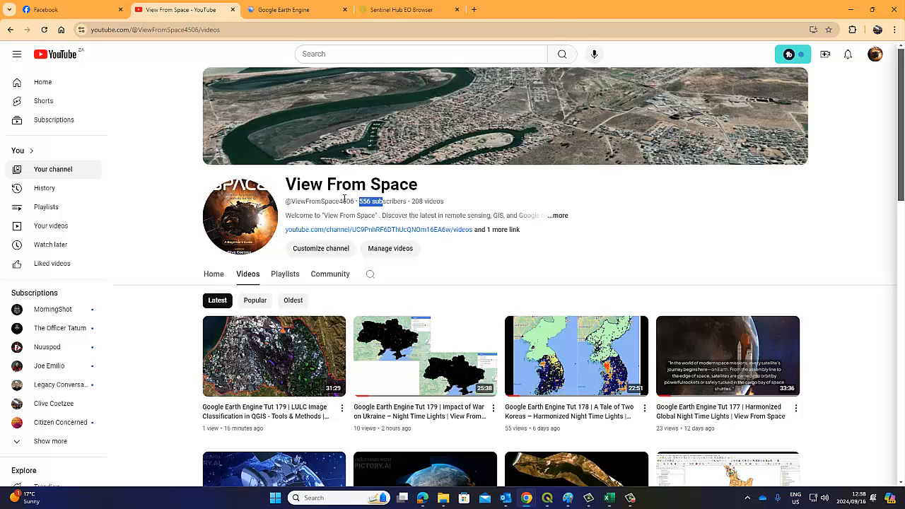
Step through the Facebook and Google Earth Engine tabs to the Sentinel Hub EO Browser tab
left_click(70, 12)
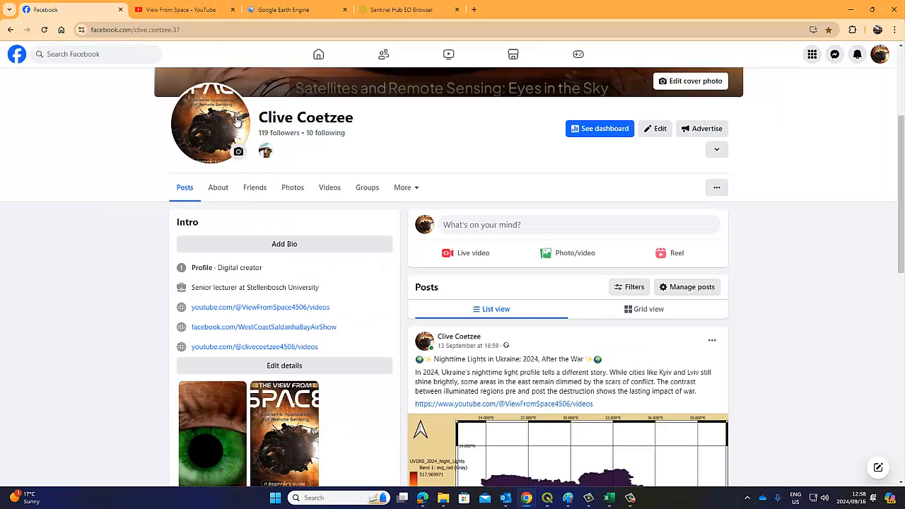
left_click(269, 14)
left_click(412, 16)
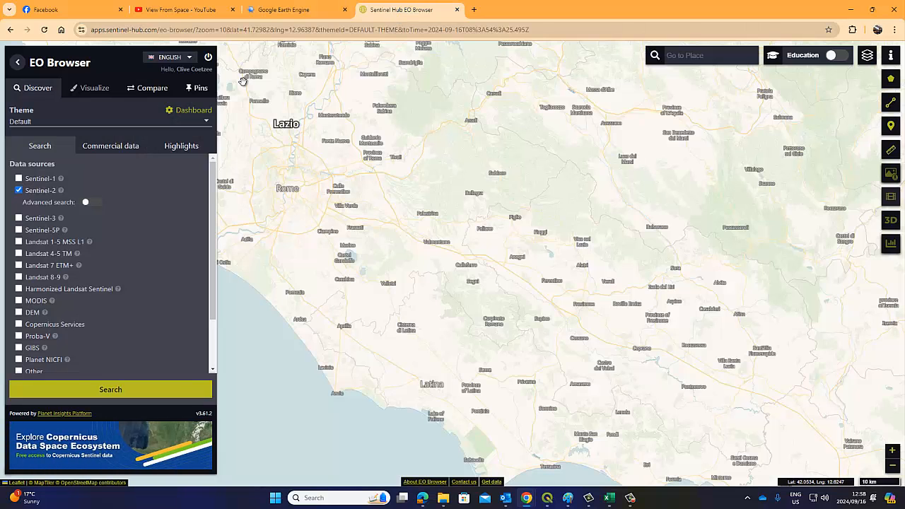
Go back to the Google results and reopen the Sentinel Hub EO Browser search result
left_click(124, 30)
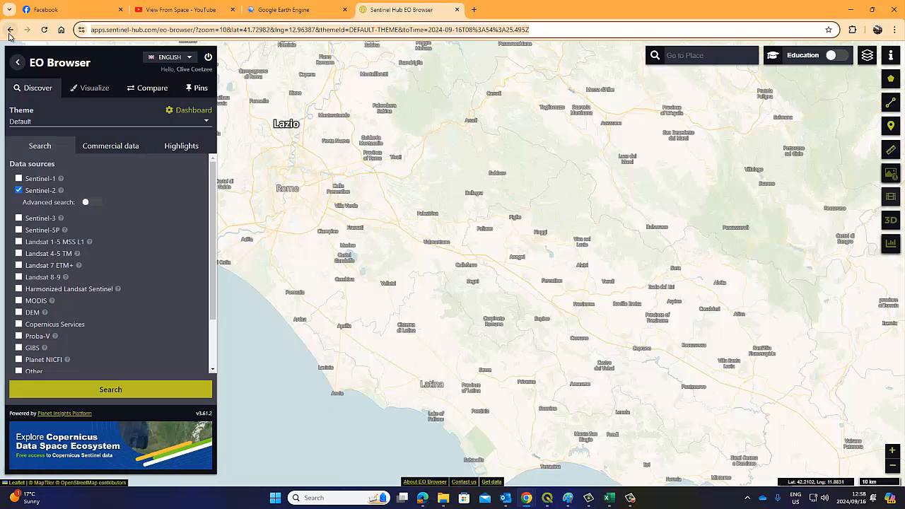
left_click(10, 31)
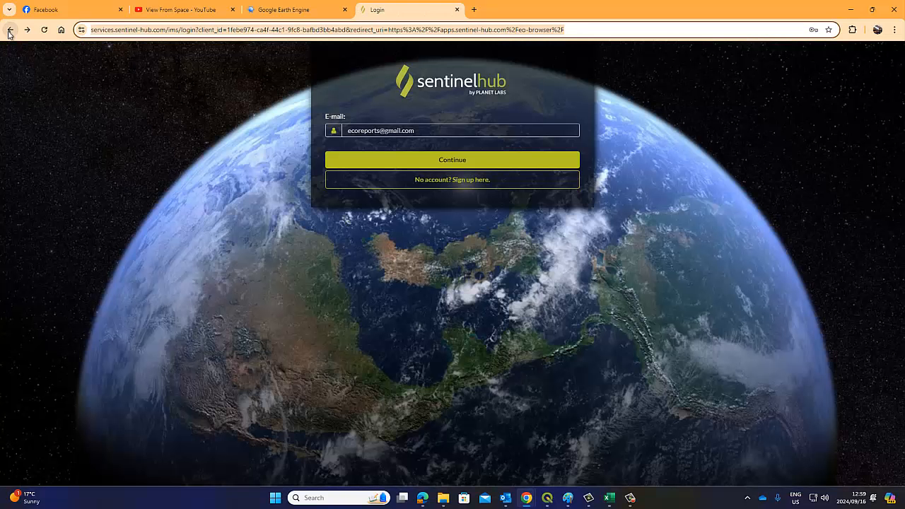
left_click(10, 31)
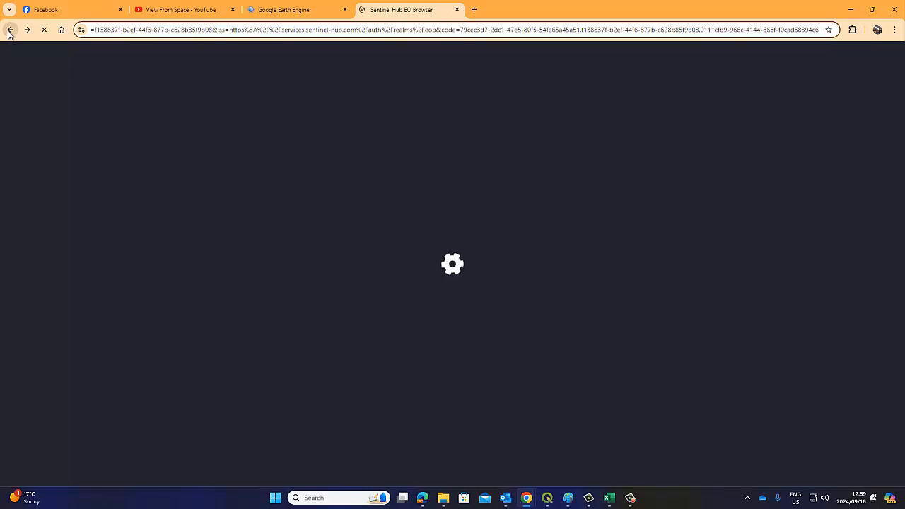
left_click(9, 31)
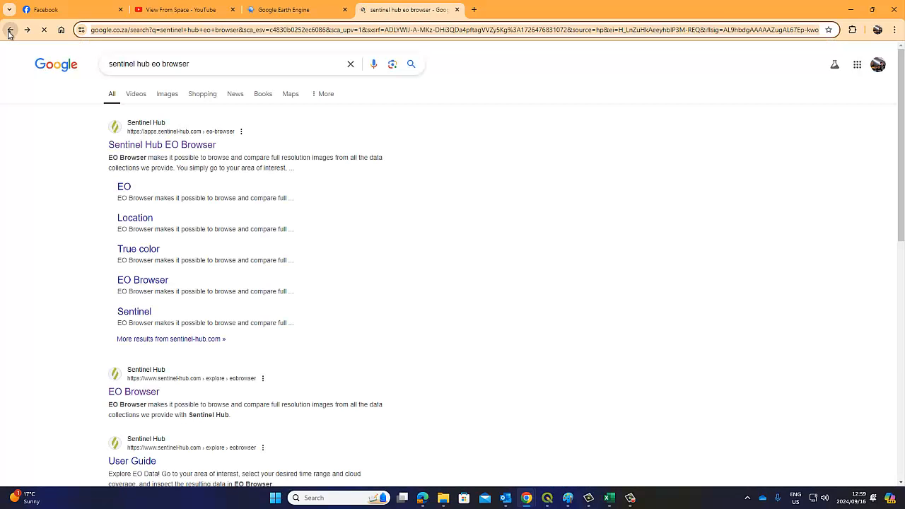
right_click(9, 31)
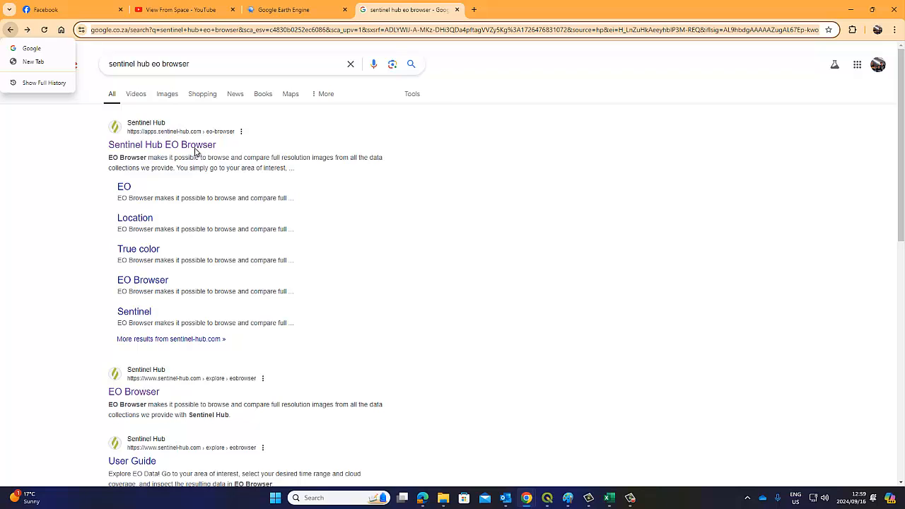
left_click(441, 165)
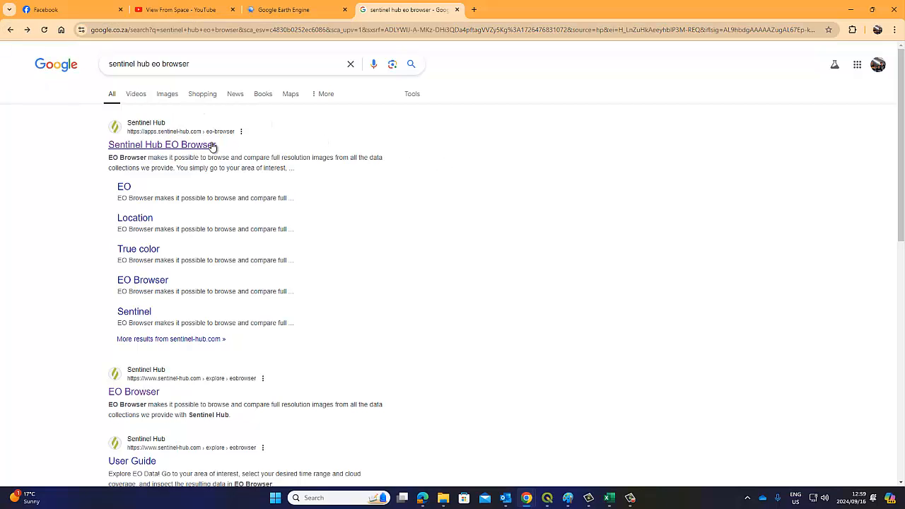
left_click(156, 147)
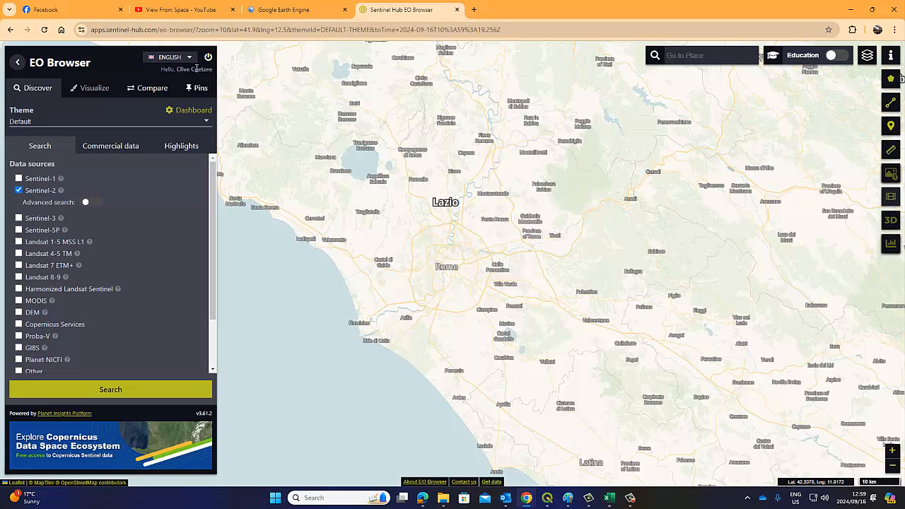
Pan and zoom the map from Rome to the Western Cape coast around St Helena Bay and Velddrif
left_click_drag(159, 71, 214, 70)
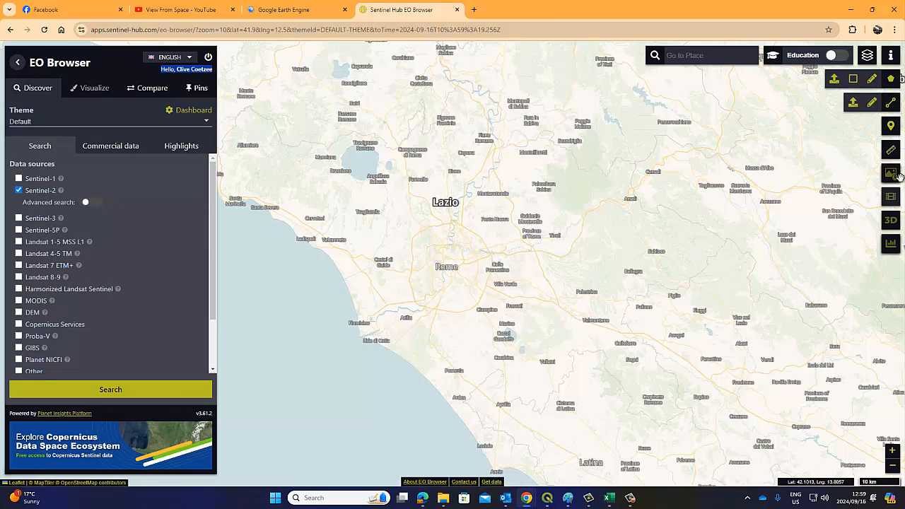
mouse_move(890, 80)
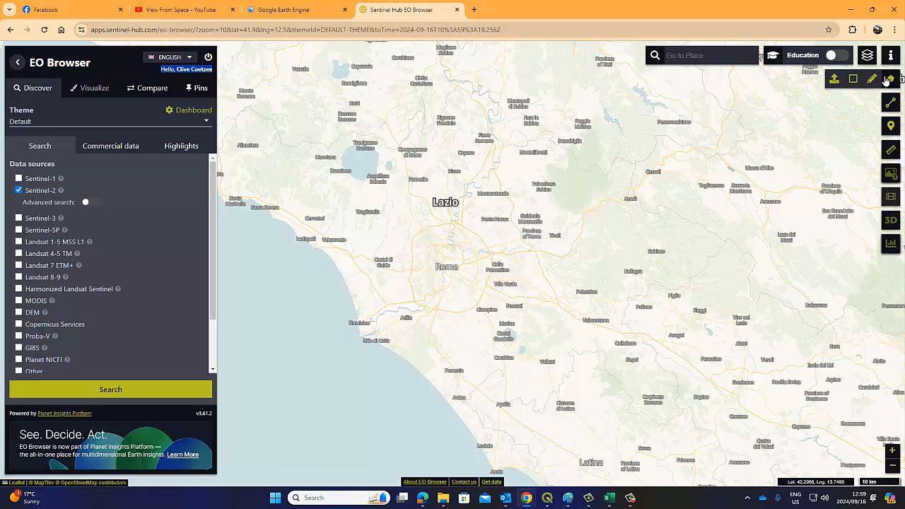
left_click_drag(618, 259, 393, 167)
scroll(498, 225, "down", 5)
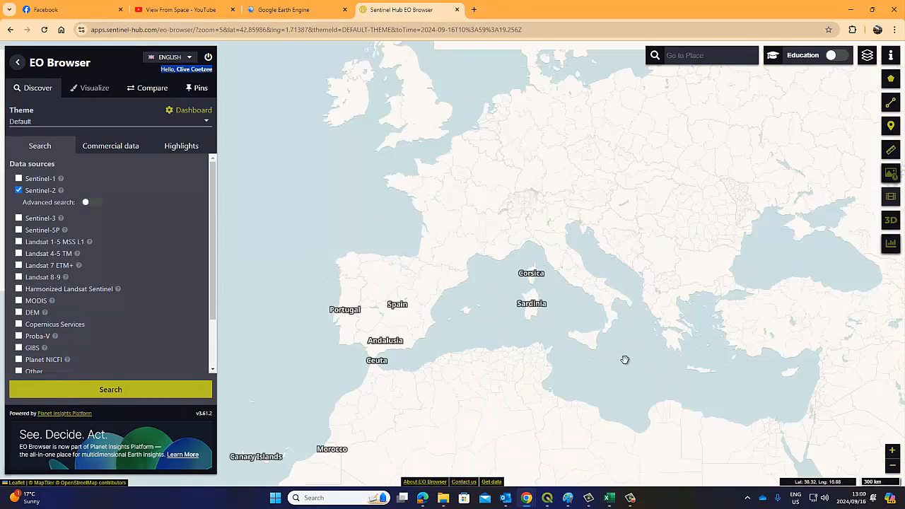
left_click_drag(627, 360, 474, 214)
scroll(641, 332, "down", 3)
left_click_drag(490, 398, 495, 221)
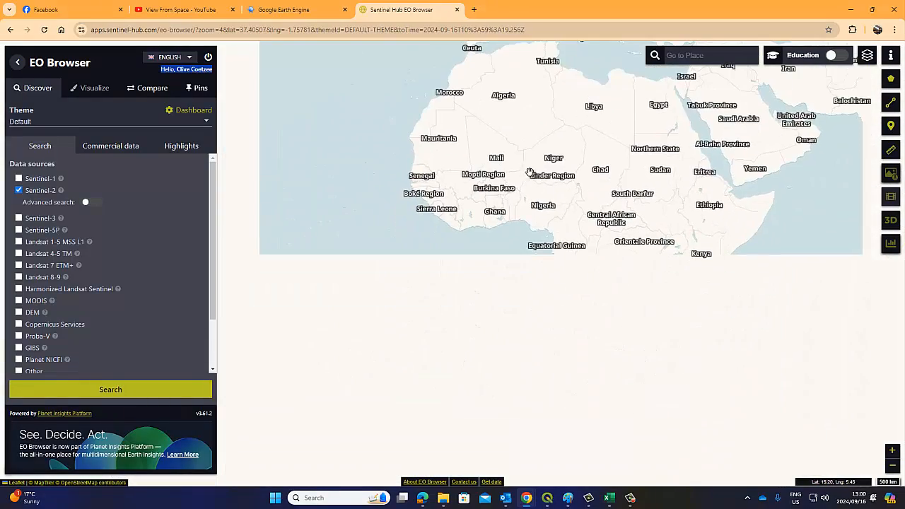
left_click_drag(556, 378, 501, 196)
scroll(523, 277, "up", 5)
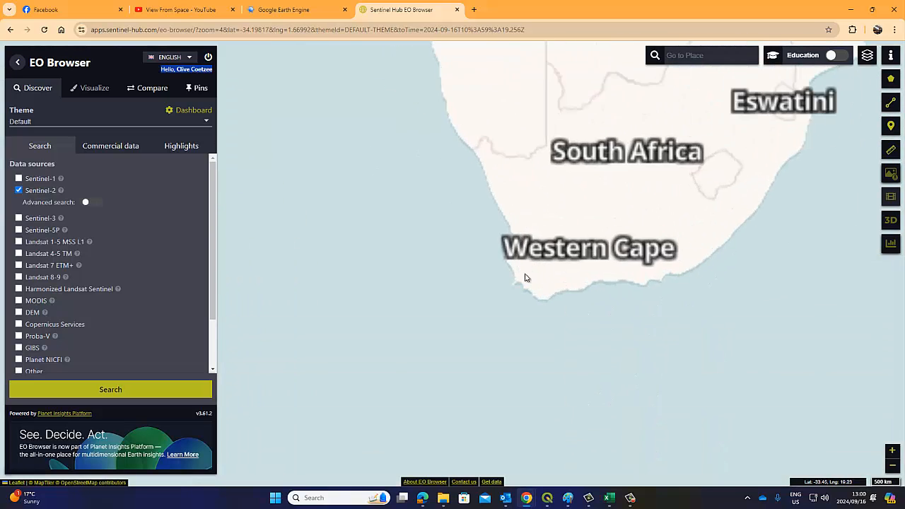
left_click_drag(492, 213, 430, 287)
scroll(418, 326, "up", 3)
scroll(457, 277, "down", 2)
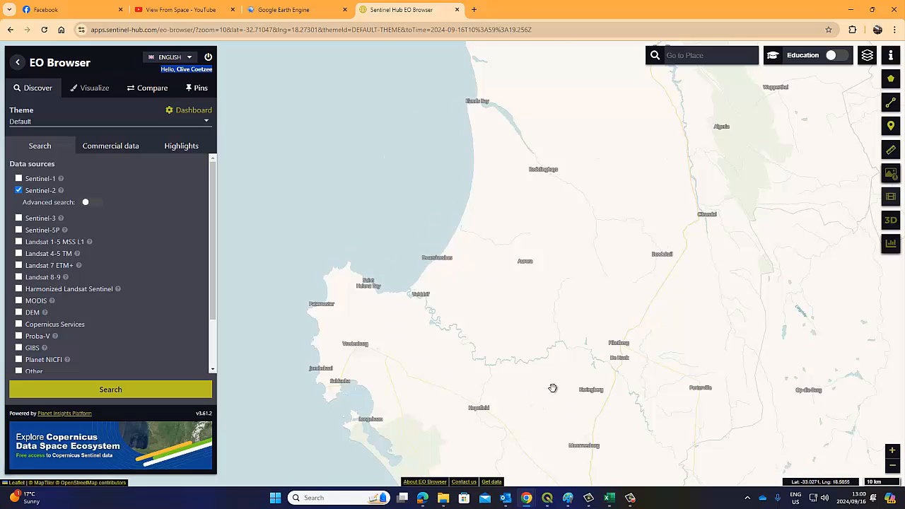
left_click(154, 6)
scroll(570, 302, "down", 7)
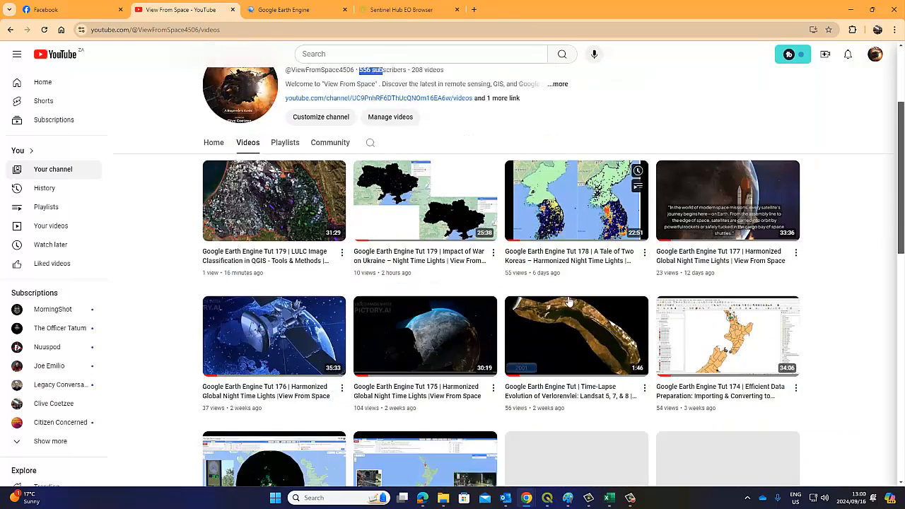
scroll(570, 302, "down", 3)
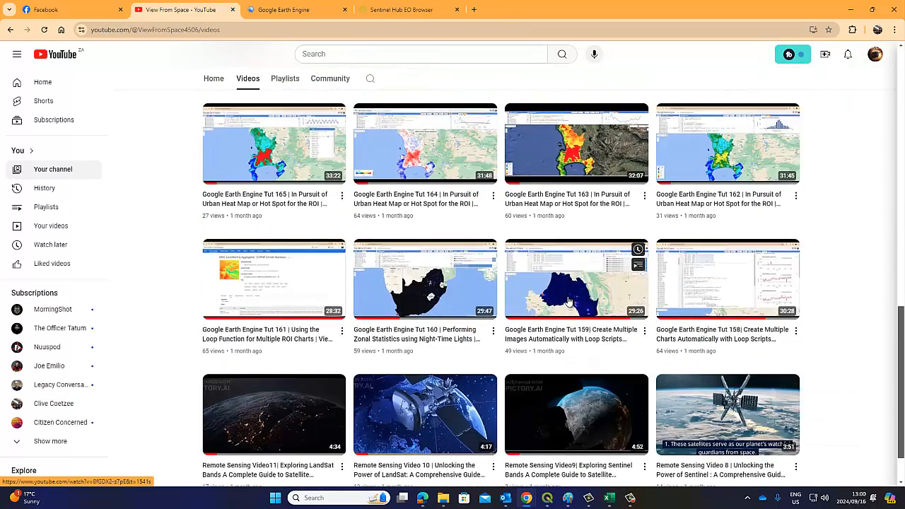
scroll(568, 301, "down", 1)
scroll(567, 301, "down", 6)
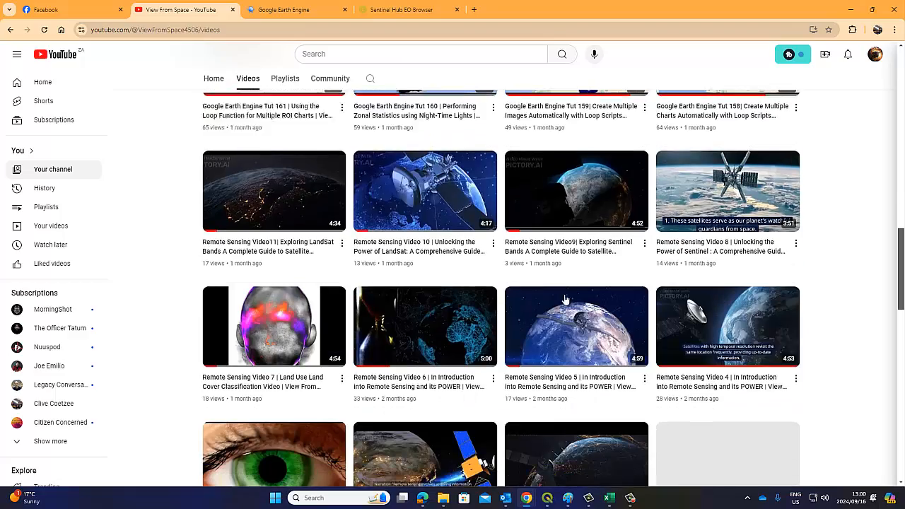
scroll(566, 300, "down", 9)
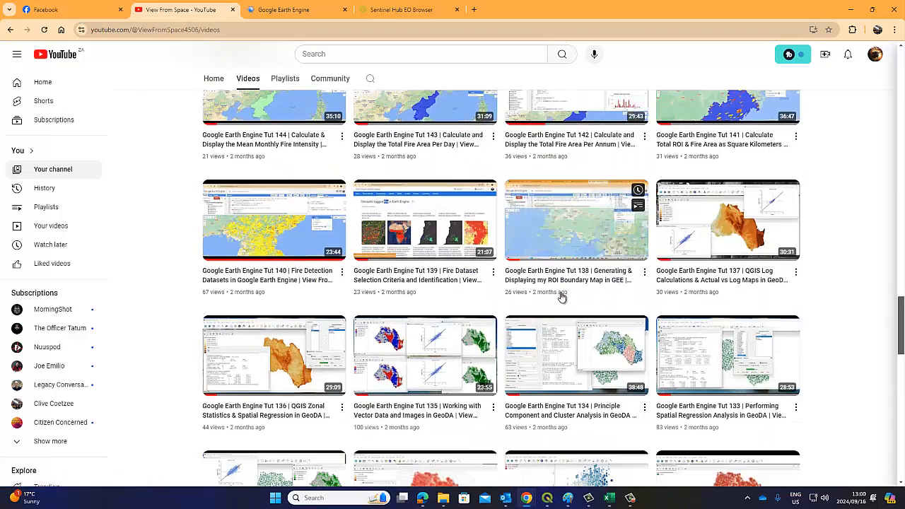
scroll(562, 297, "down", 3)
scroll(562, 297, "down", 9)
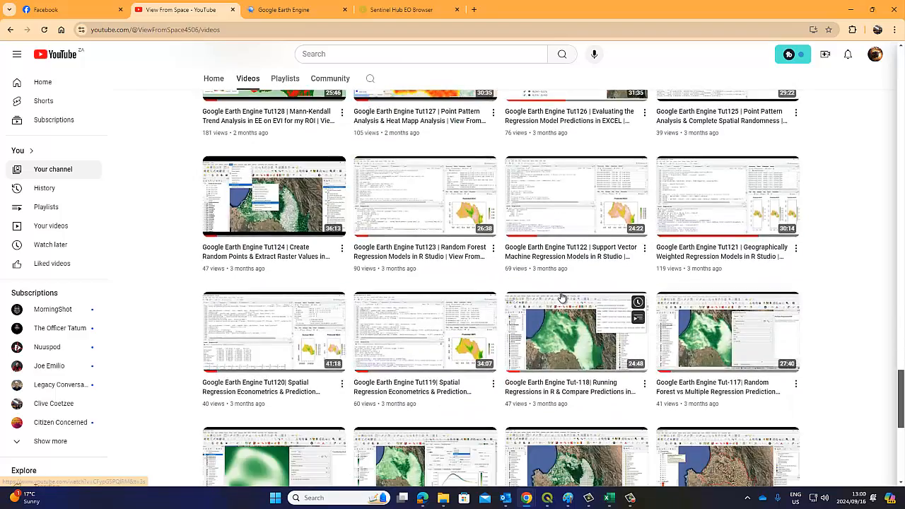
scroll(562, 297, "down", 2)
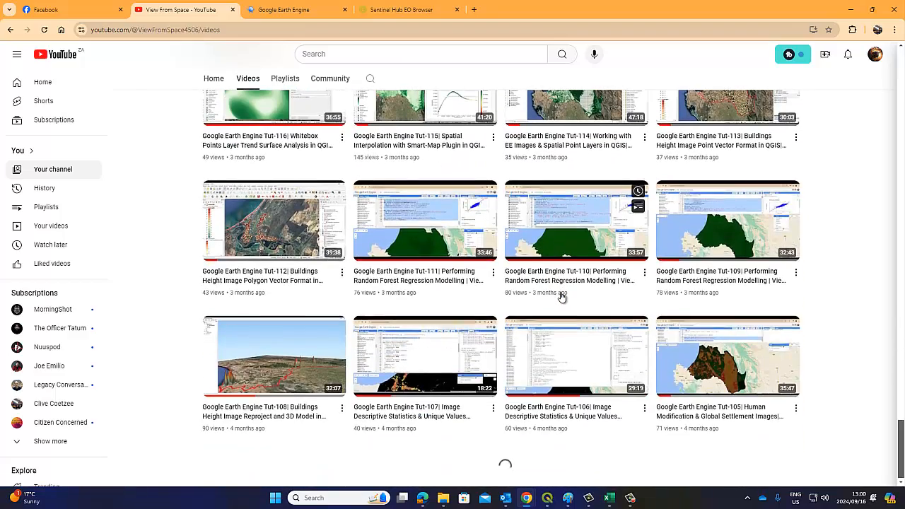
scroll(562, 297, "down", 5)
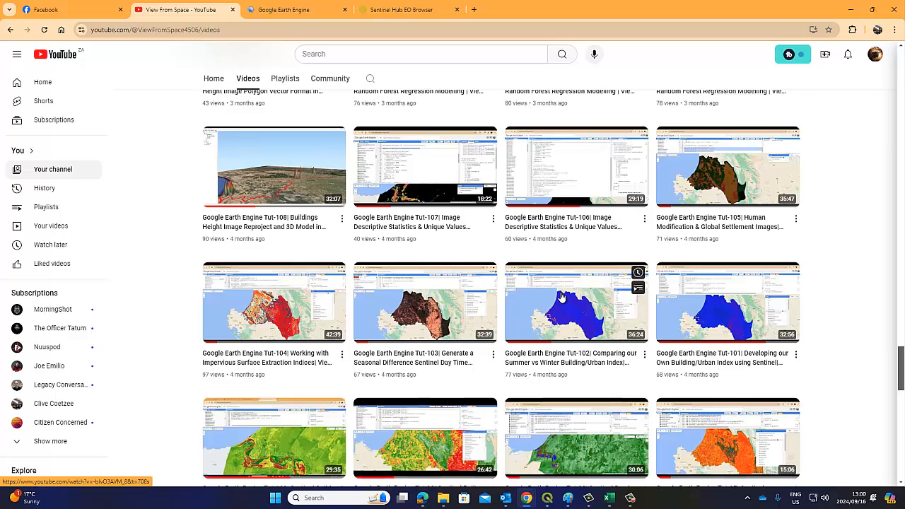
scroll(562, 297, "down", 4)
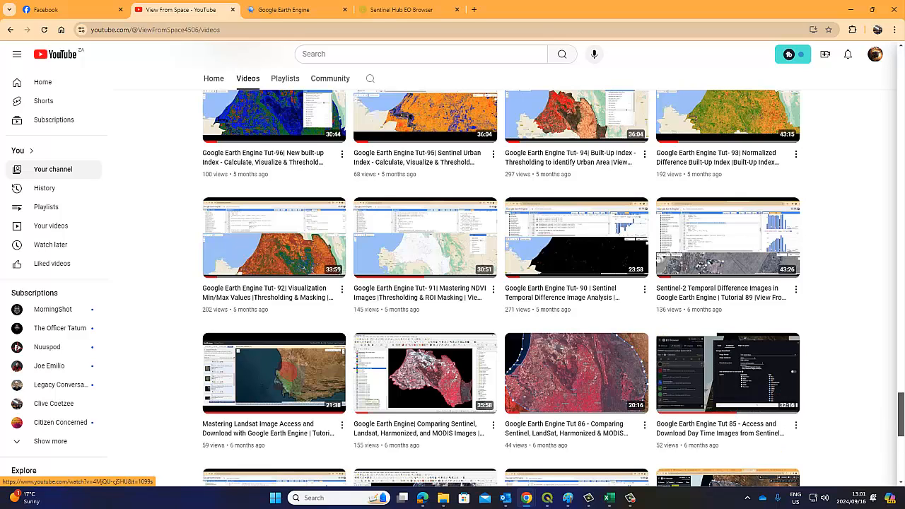
left_click_drag(901, 413, 903, 50)
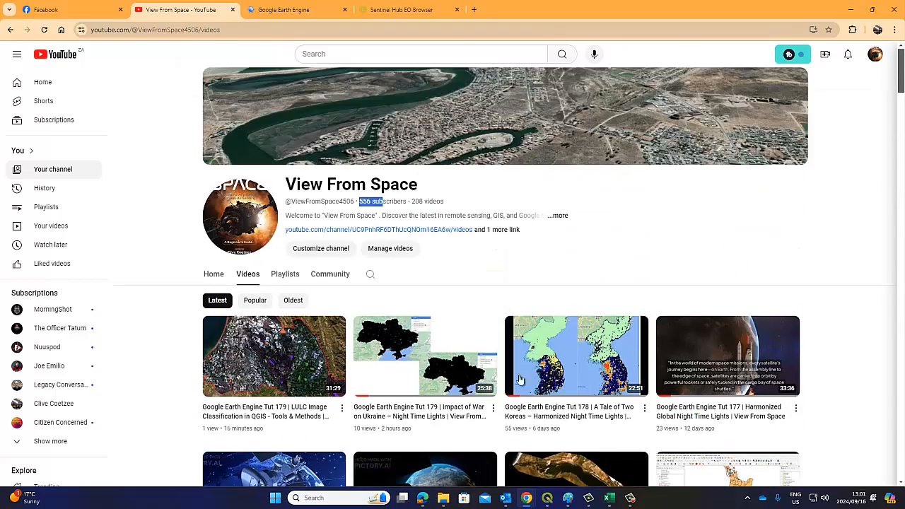
left_click(555, 503)
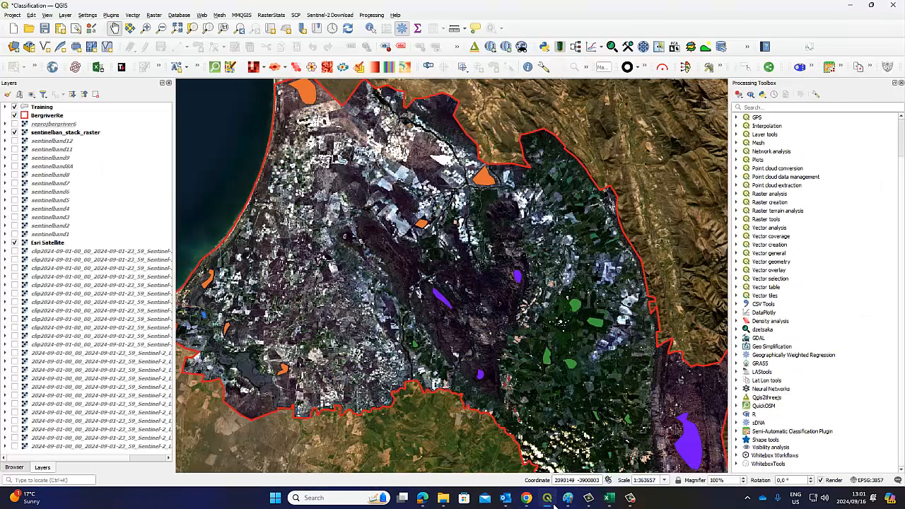
left_click(555, 505)
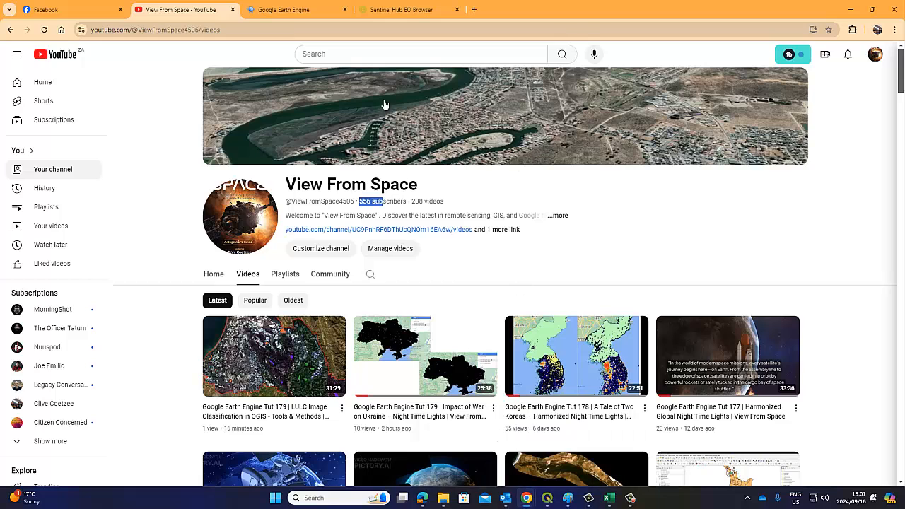
Draw a 9089.29 km² rectangular area of interest from Elands Bay past Piketberg, keeping Sentinel-2 ticked
left_click(332, 10)
left_click(389, 12)
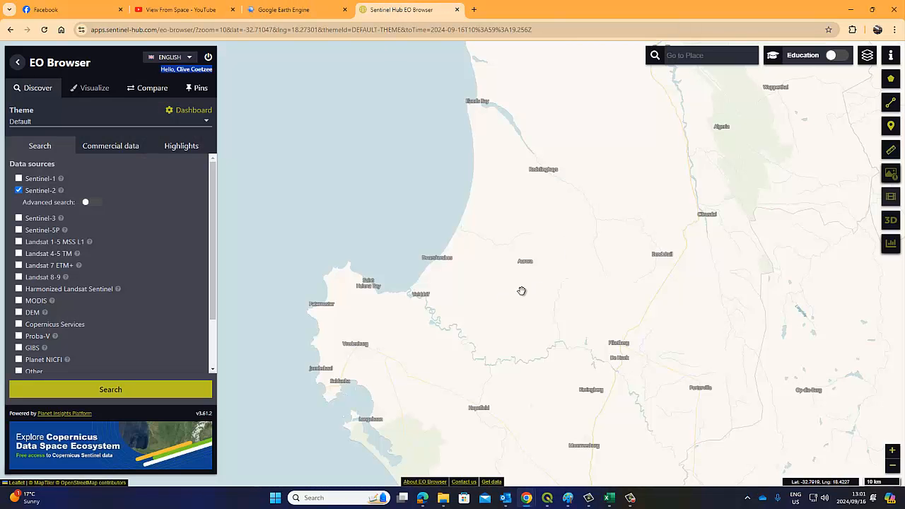
mouse_move(891, 85)
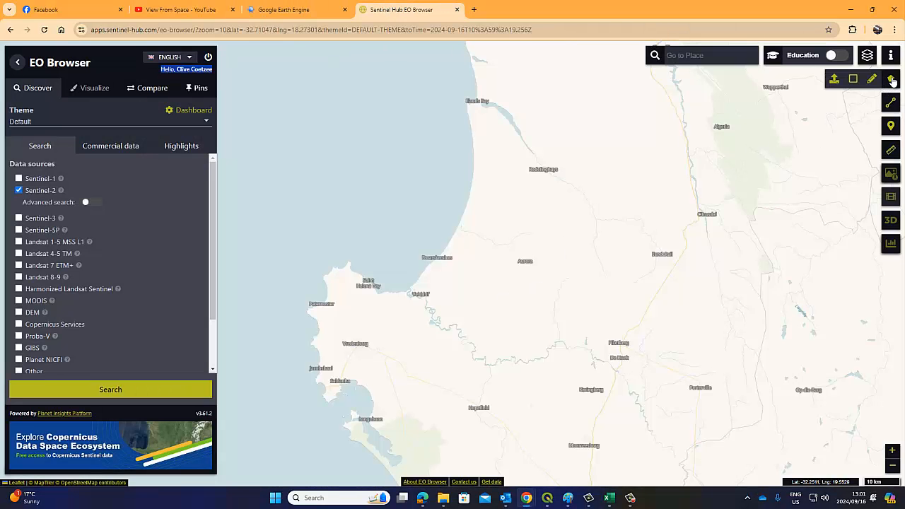
left_click(854, 80)
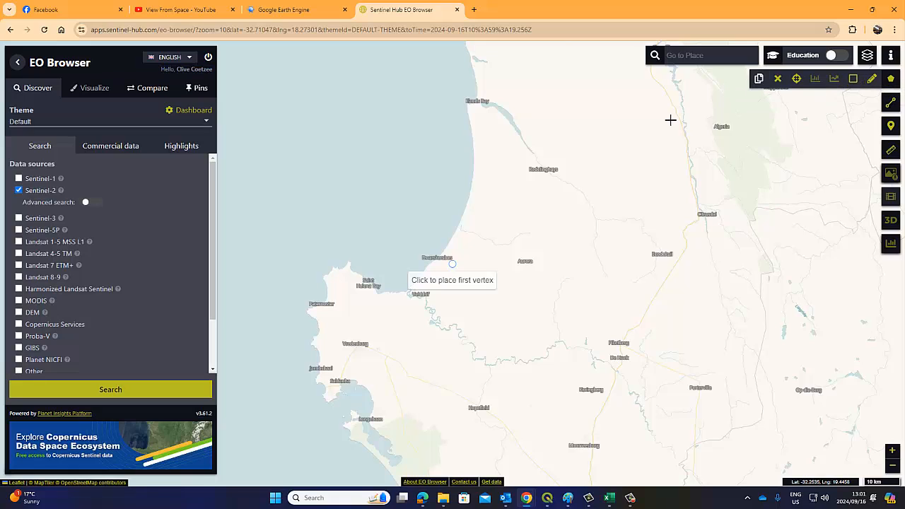
left_click(363, 106)
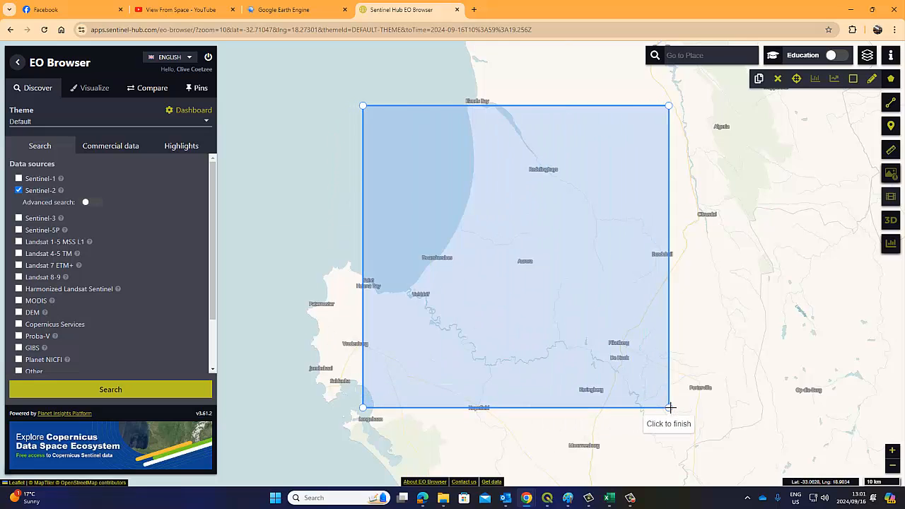
left_click(717, 422)
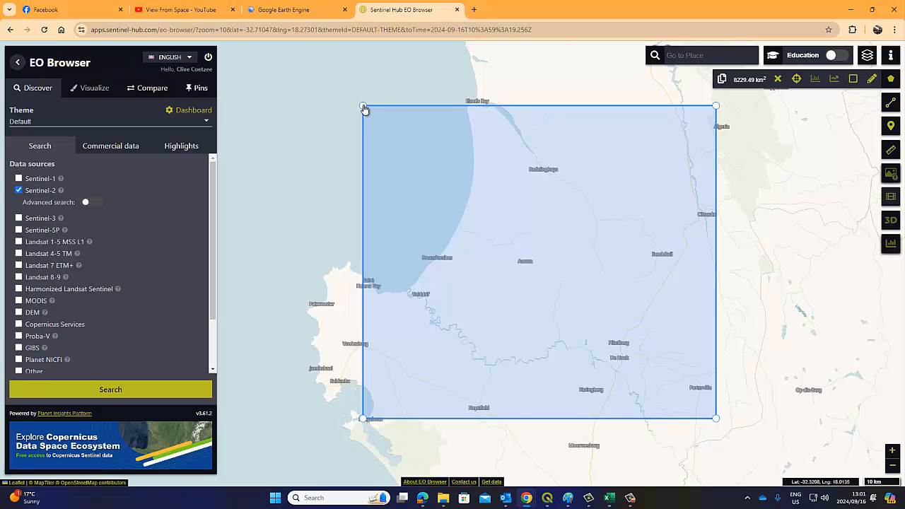
left_click_drag(364, 108, 360, 77)
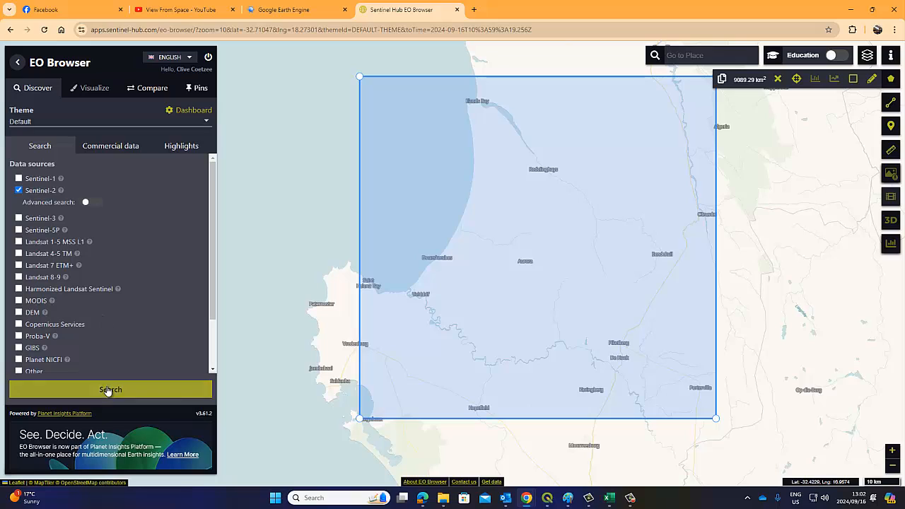
left_click(31, 193)
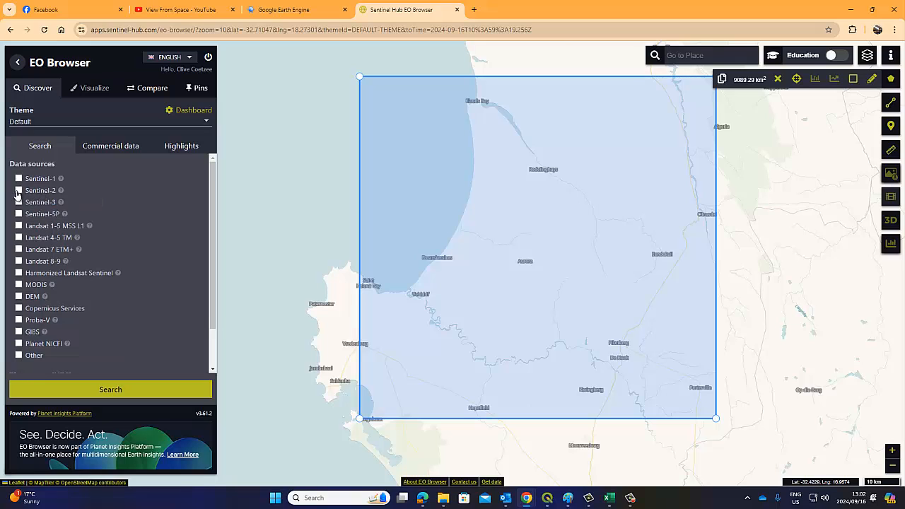
left_click(18, 191)
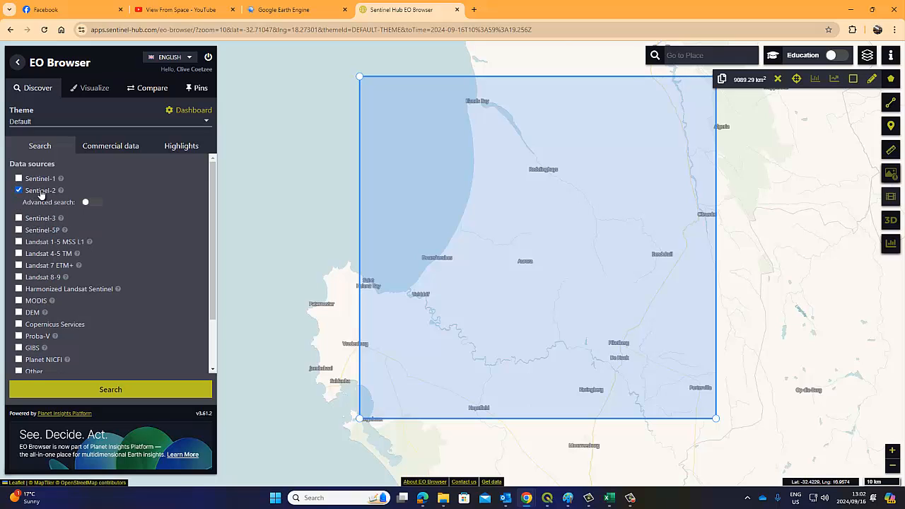
Browse the Earth Engine catalog's Sentinel collection cards, then return to EO Browser
left_click(286, 10)
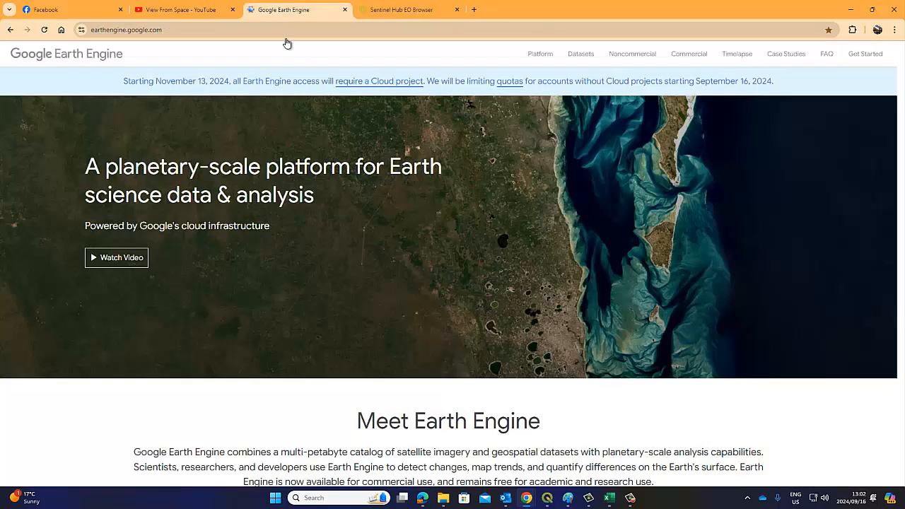
left_click(590, 55)
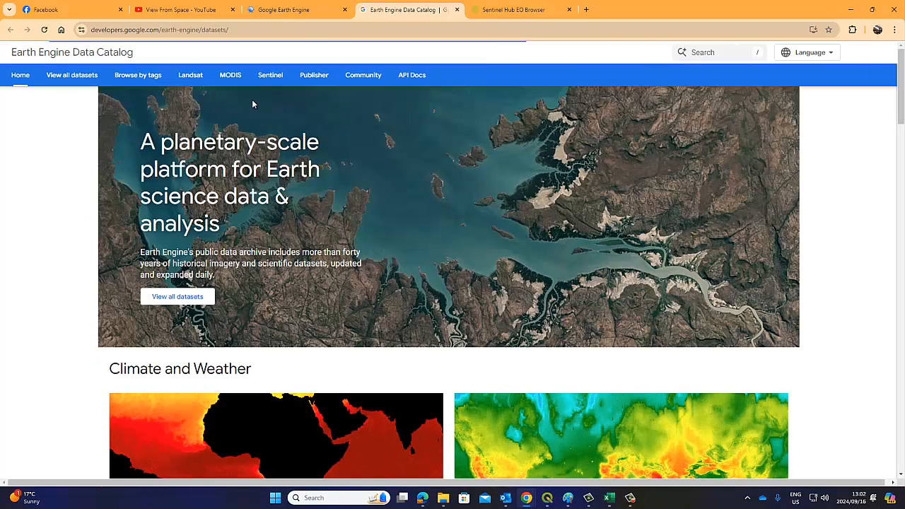
left_click(261, 77)
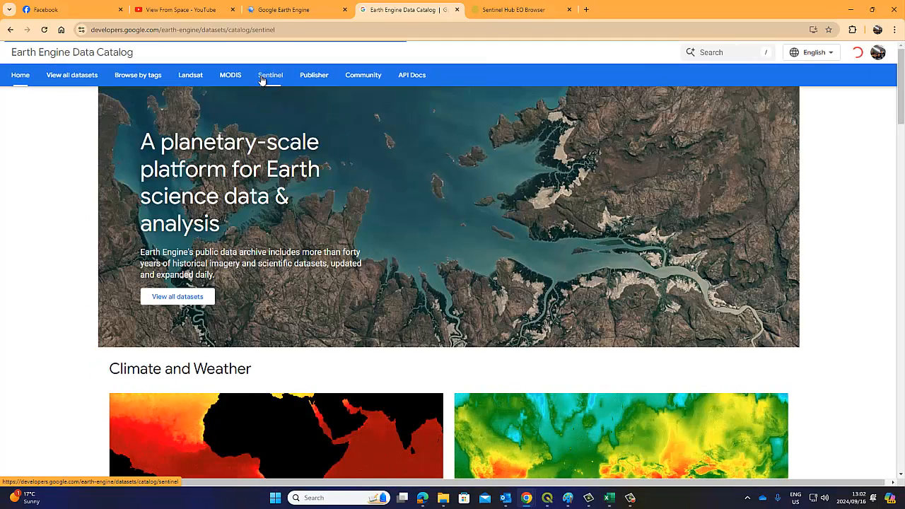
scroll(368, 227, "down", 3)
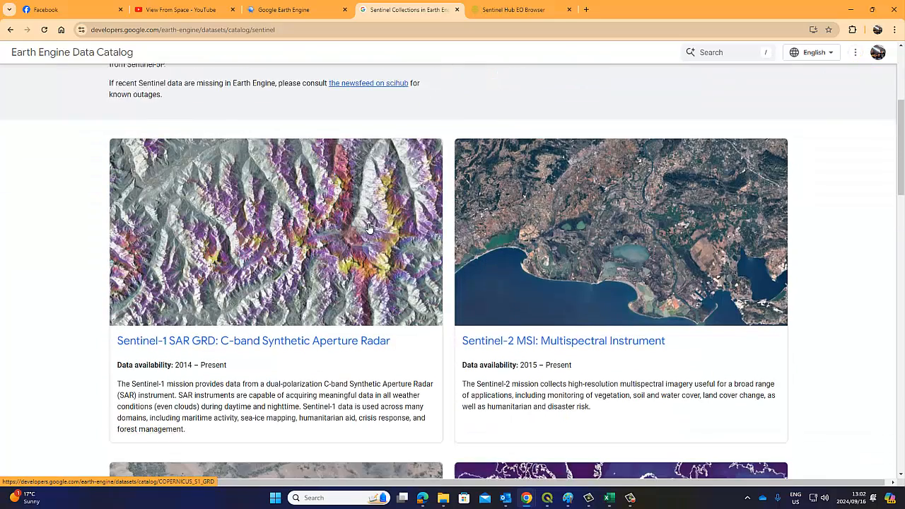
scroll(382, 237, "down", 1)
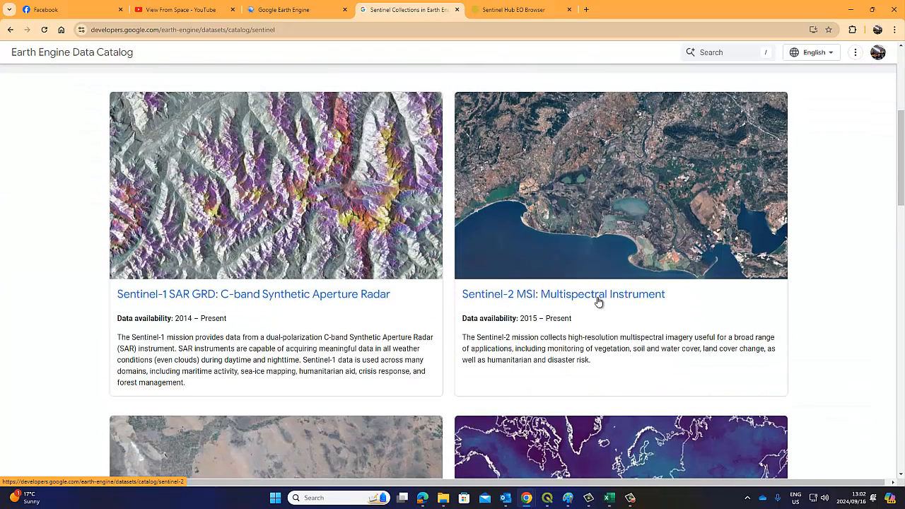
scroll(637, 303, "down", 2)
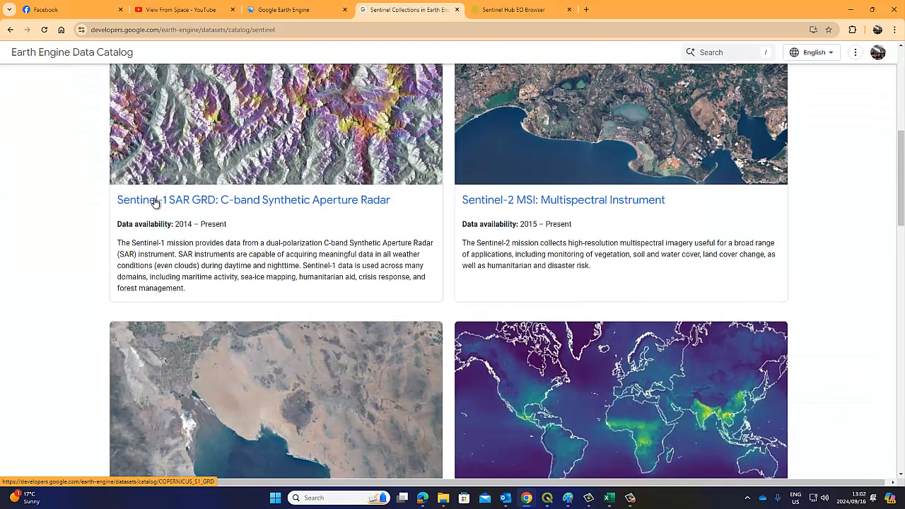
scroll(338, 234, "down", 3)
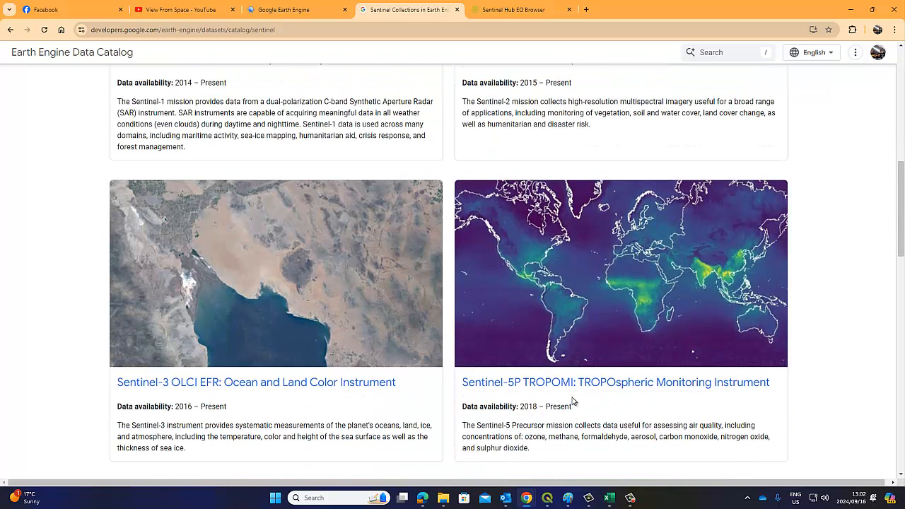
scroll(594, 343, "up", 3)
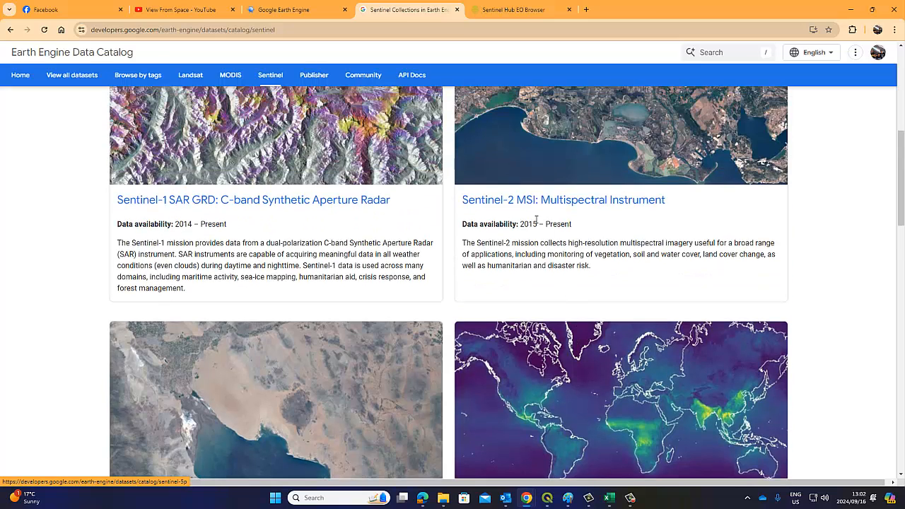
left_click(513, 9)
Check the time range start date in the calendar, leaving it unchanged
scroll(94, 302, "down", 2)
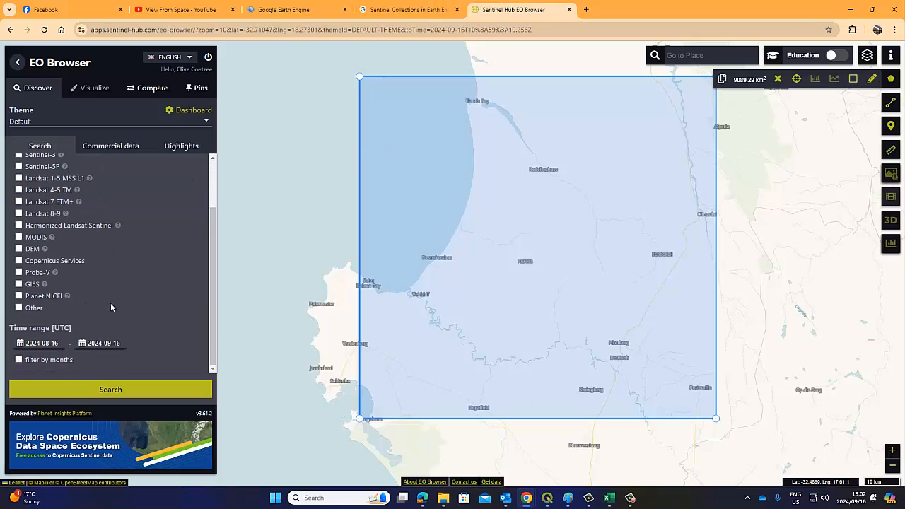
left_click(51, 343)
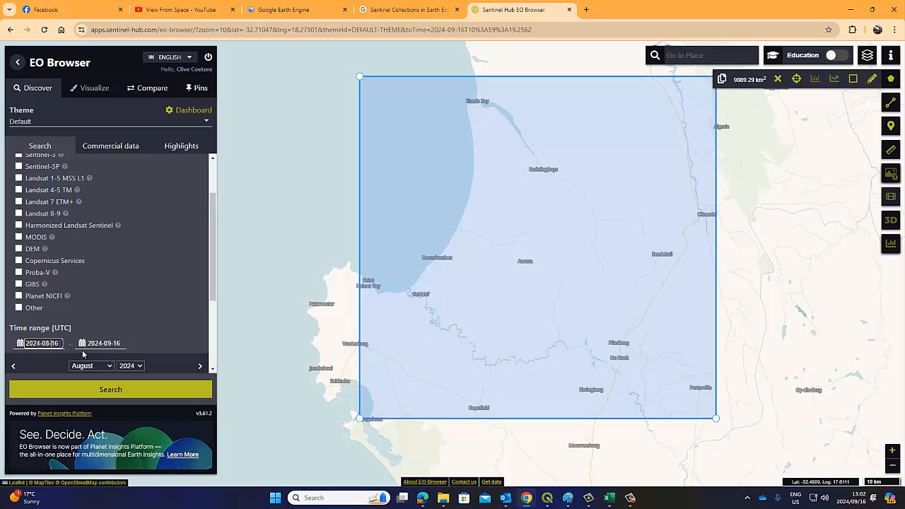
left_click(122, 344)
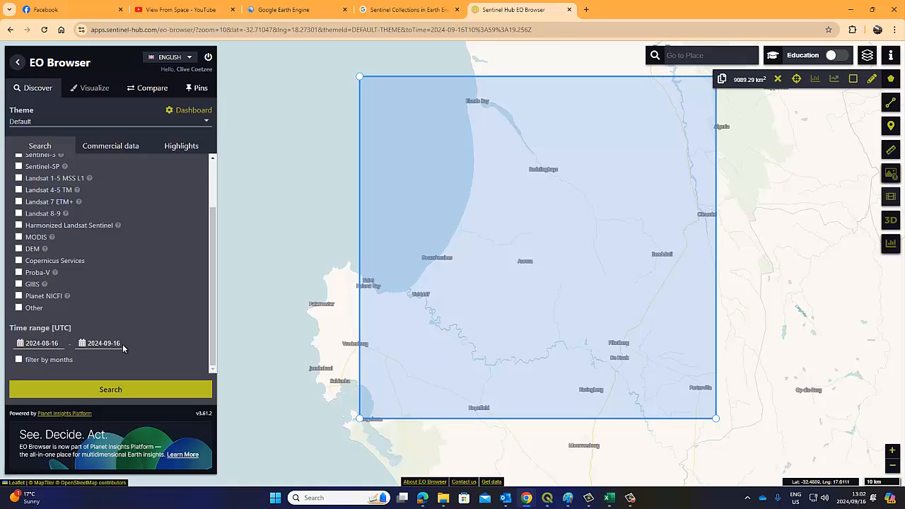
left_click(61, 344)
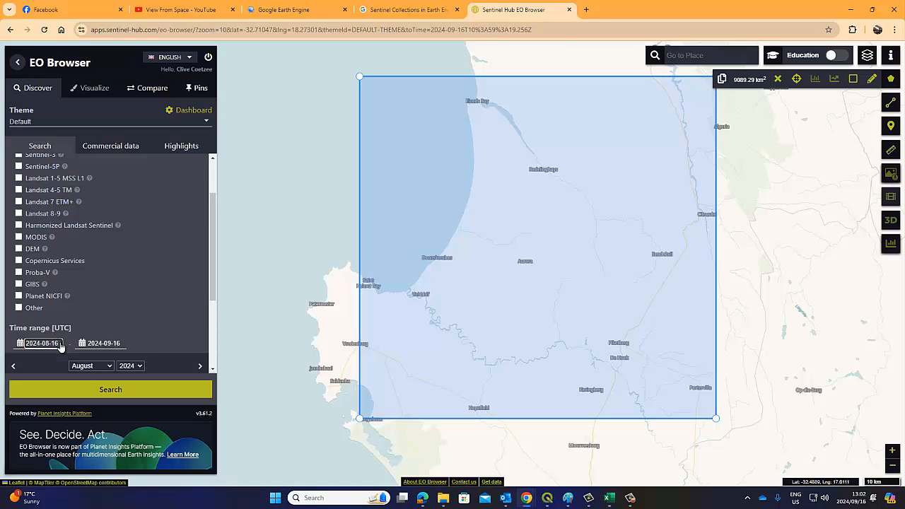
left_click(121, 312)
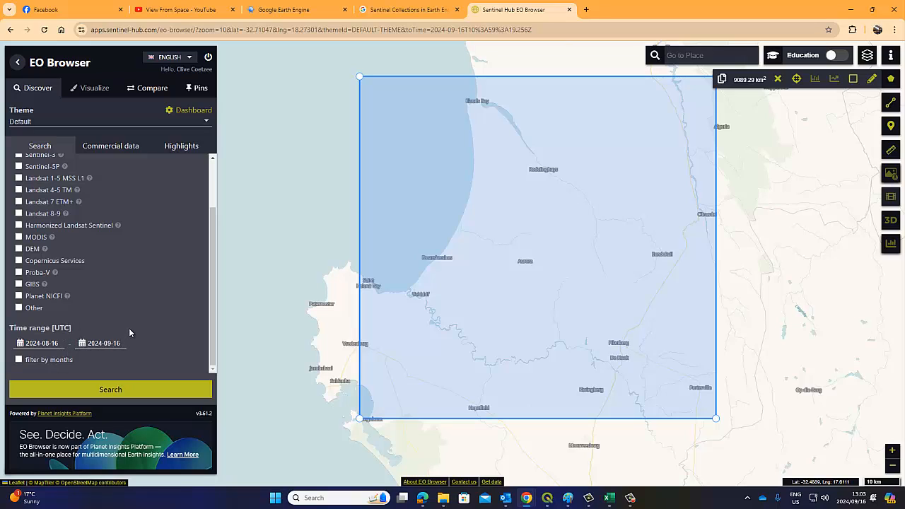
Lower the Sentinel-2 L2A maximum cloud coverage to about 4% and run the search
scroll(138, 300, "up", 2)
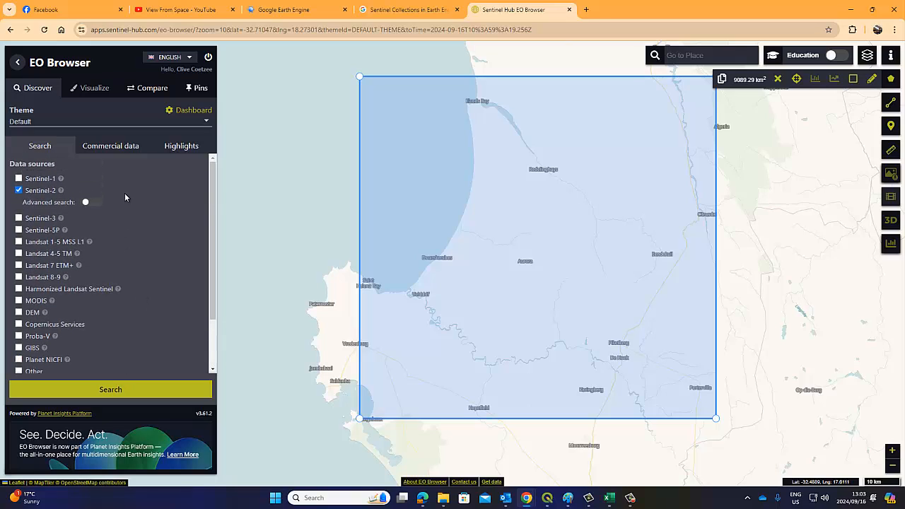
left_click(90, 204)
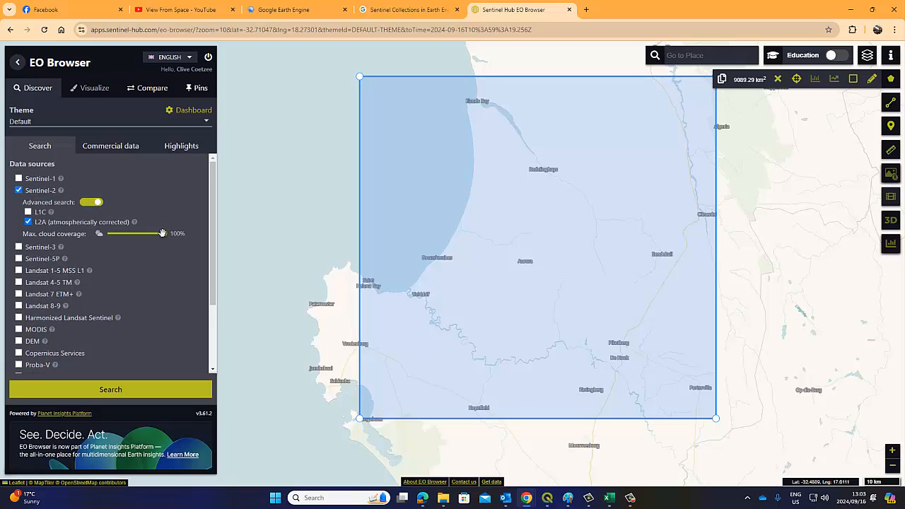
left_click_drag(165, 235, 111, 233)
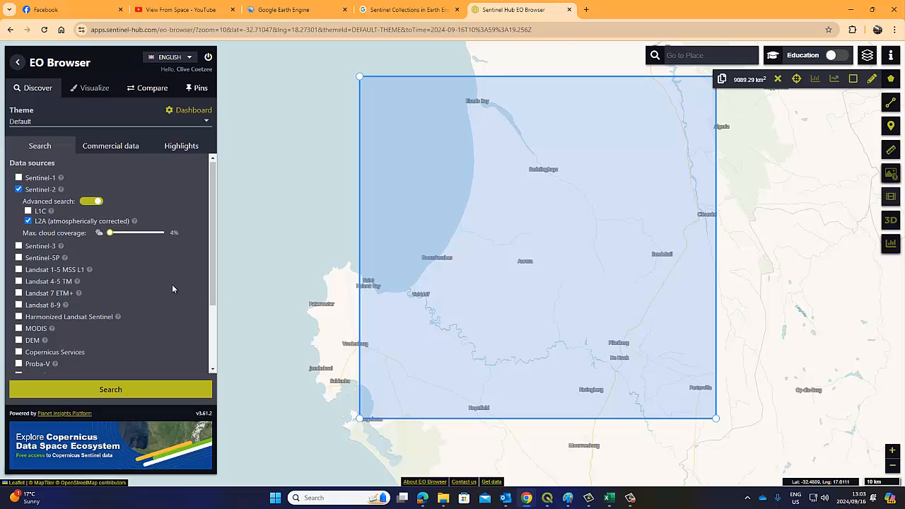
scroll(166, 297, "down", 2)
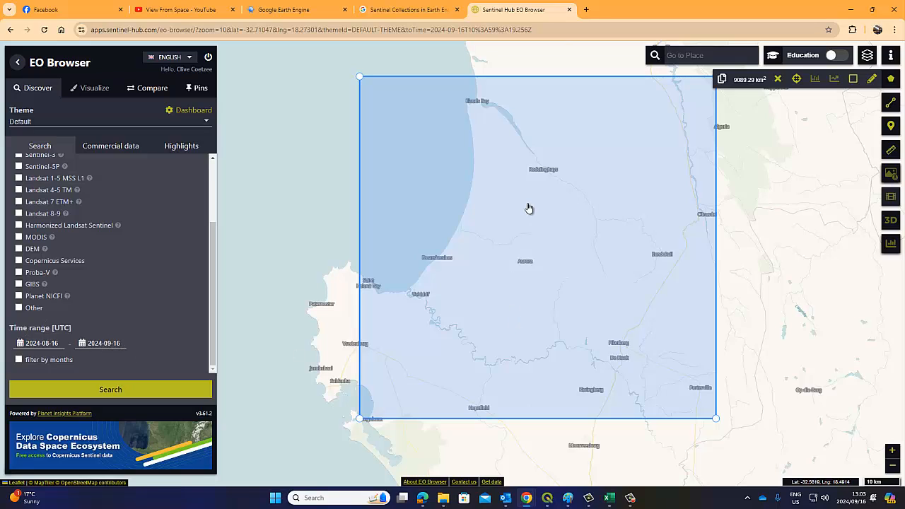
left_click(109, 389)
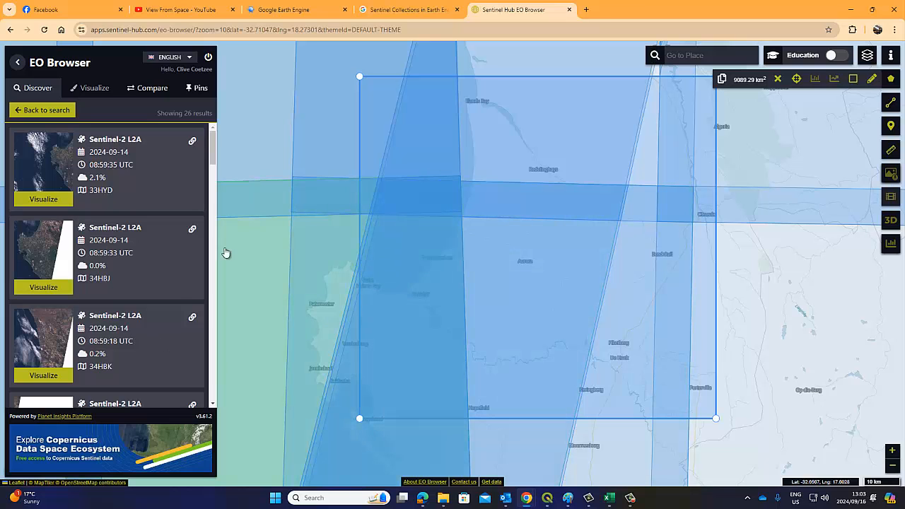
left_click(37, 247)
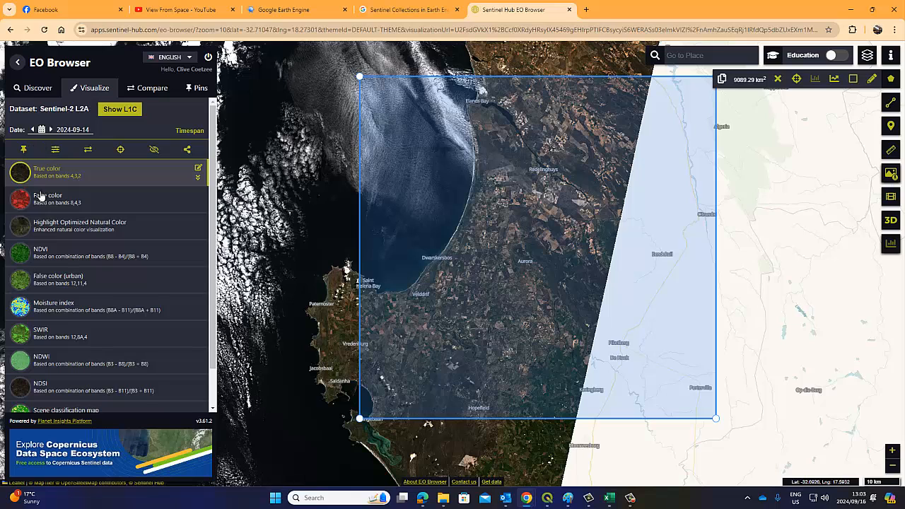
scroll(85, 288, "down", 1)
scroll(127, 282, "up", 1)
left_click(35, 89)
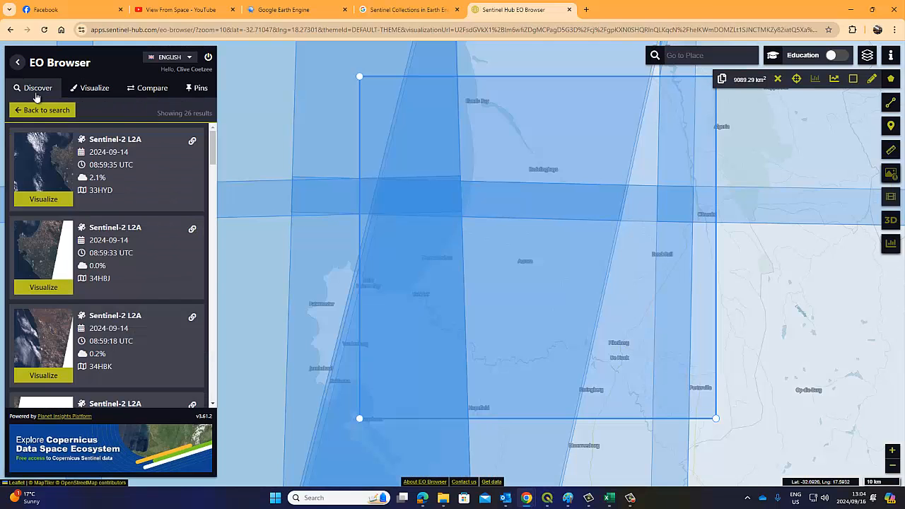
Compare true-colour previews of the 2024-09-11 scenes and the cloud-free 2024-09-09 scene
scroll(80, 267, "down", 1)
scroll(79, 266, "down", 5)
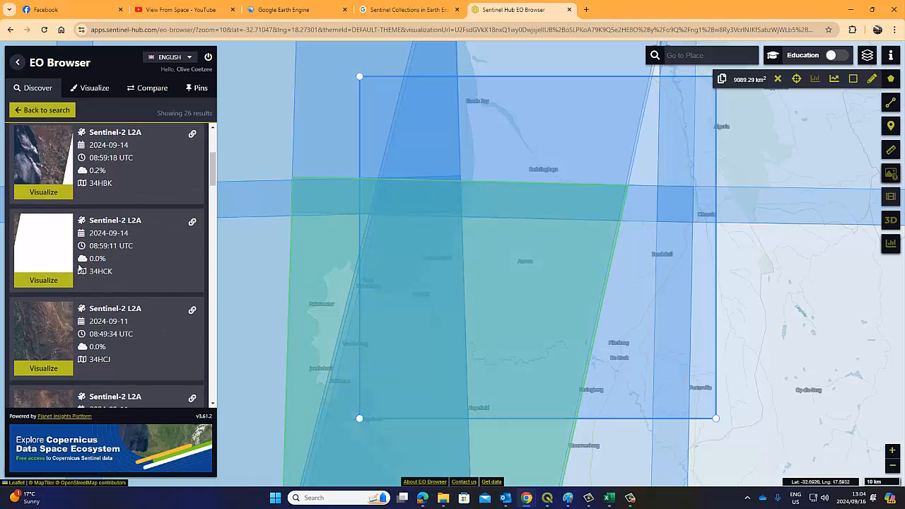
left_click(34, 285)
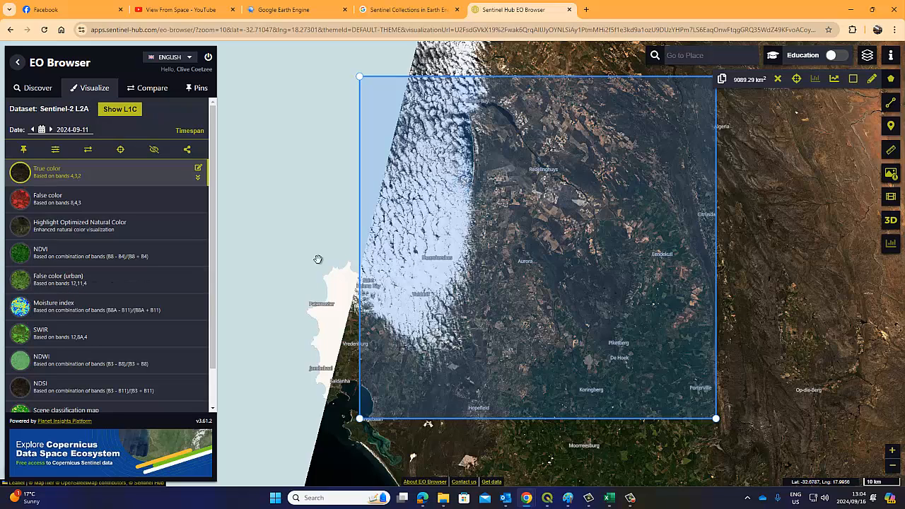
left_click(39, 88)
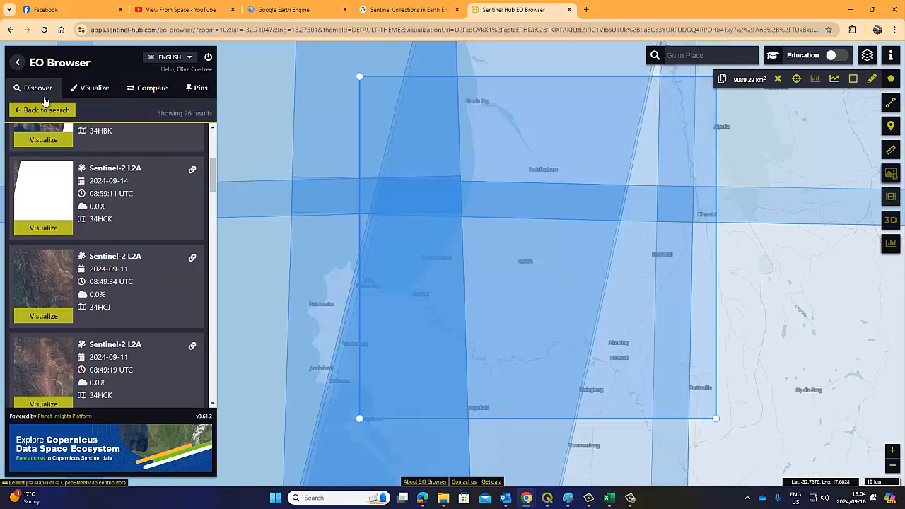
scroll(53, 318, "down", 1)
left_click(53, 318)
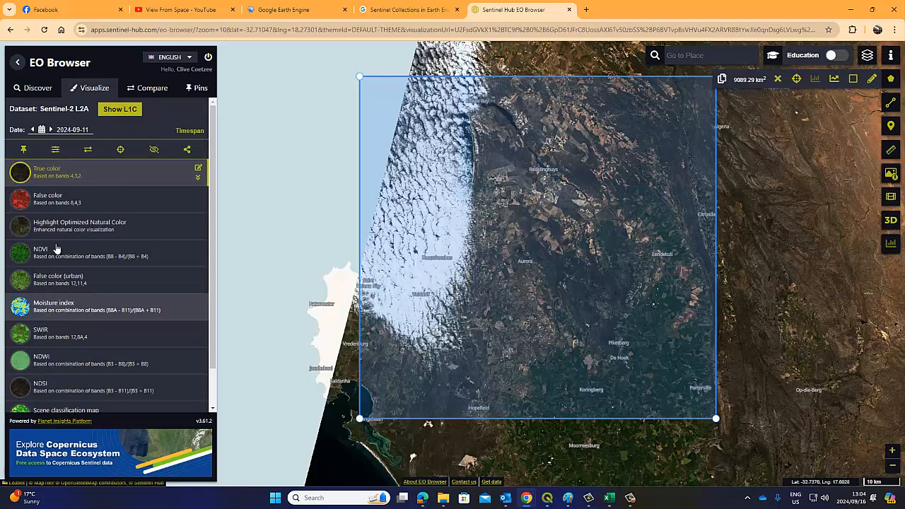
left_click(39, 91)
scroll(61, 287, "down", 3)
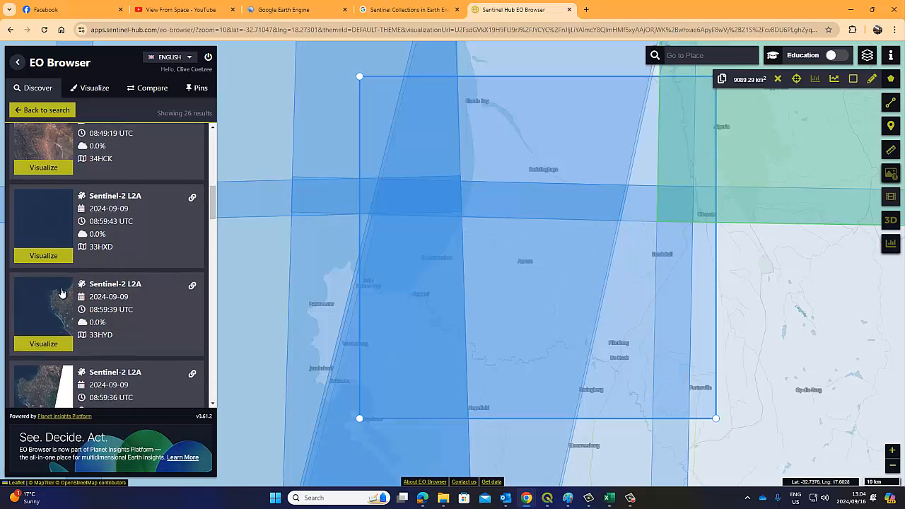
left_click(44, 307)
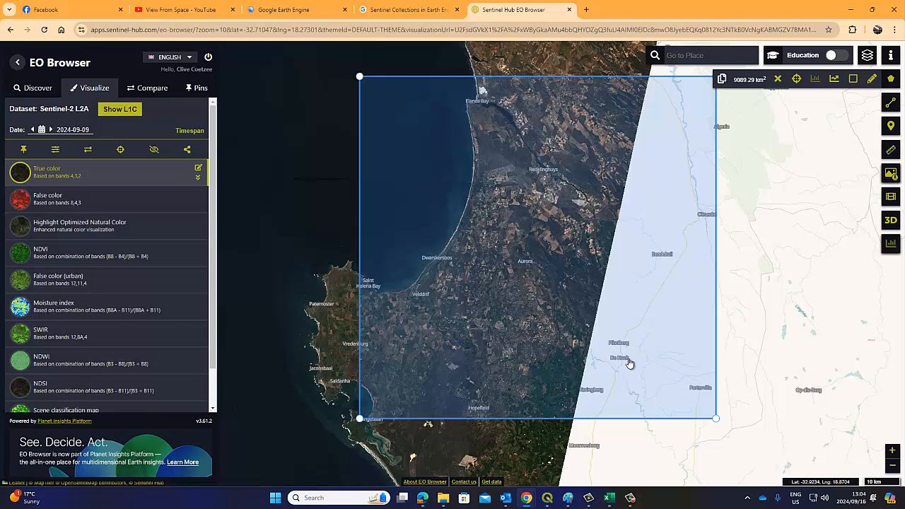
Preview a 2024-09-06 scene in true colour and return to the results list
left_click(41, 89)
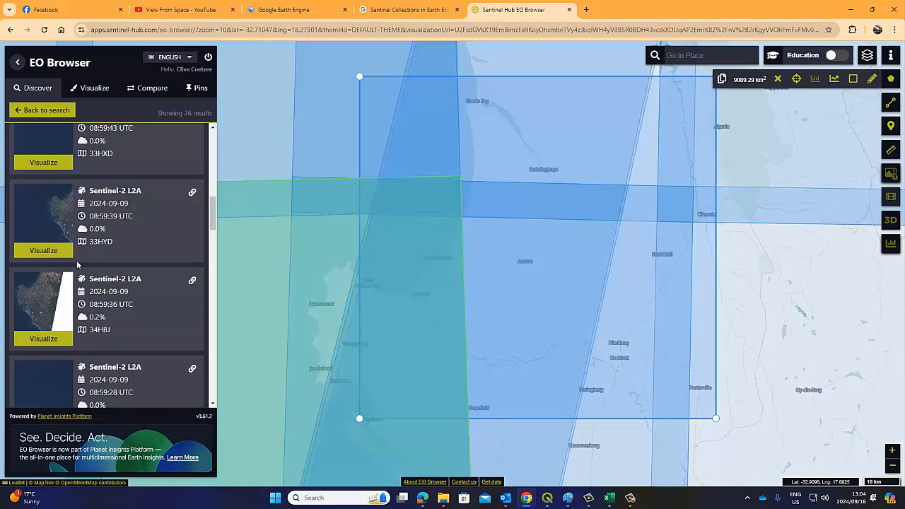
scroll(100, 276, "down", 5)
scroll(99, 276, "down", 4)
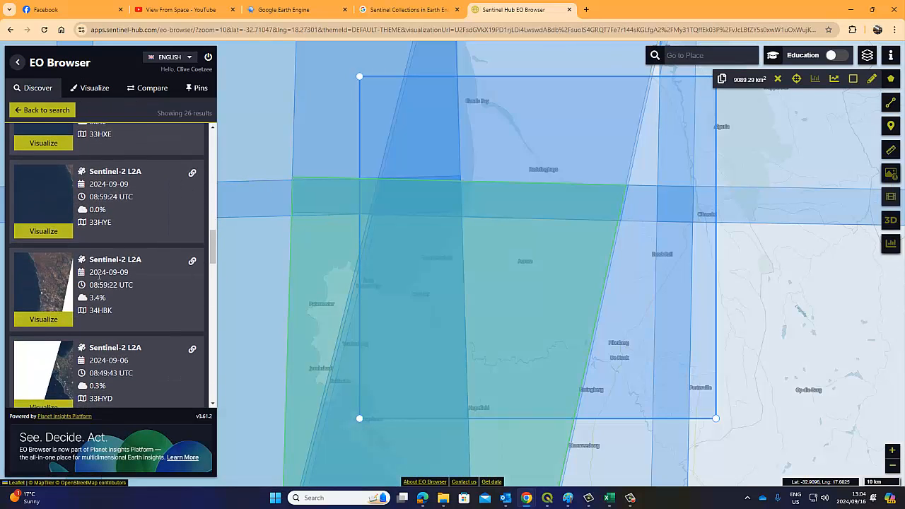
left_click(58, 311)
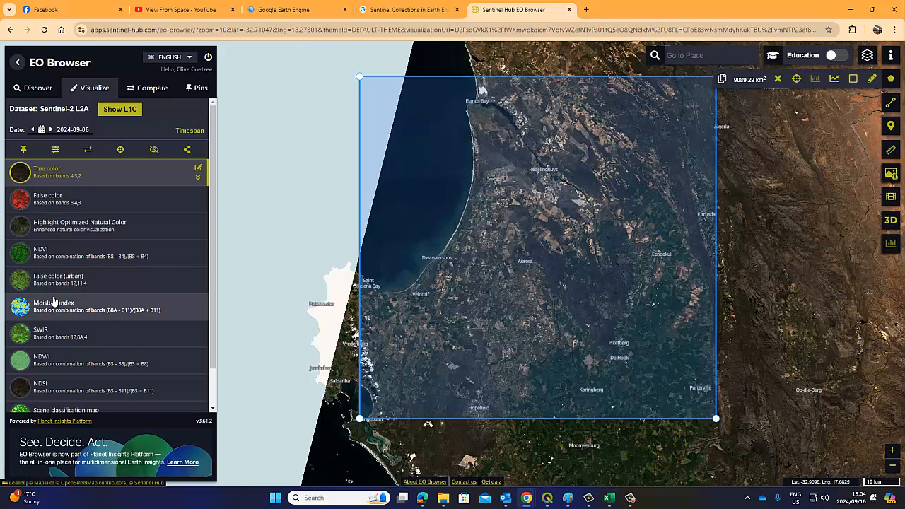
left_click(37, 90)
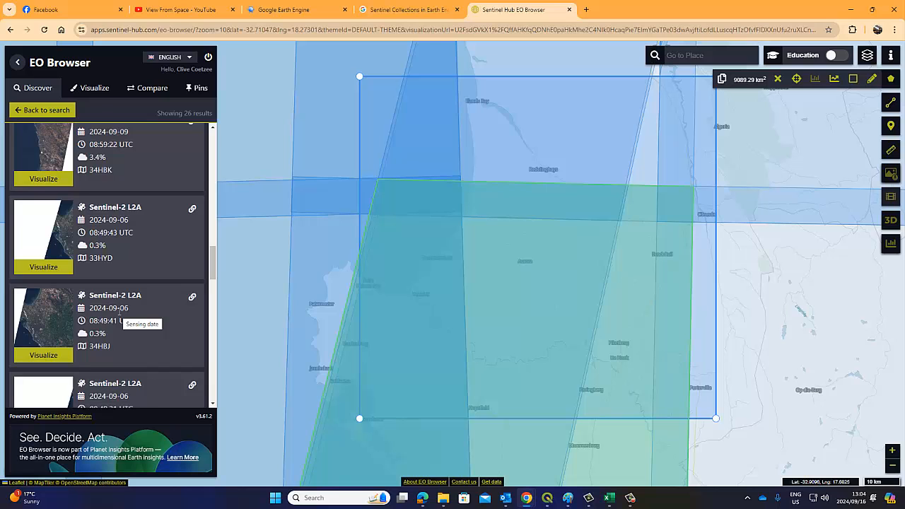
Scroll through the 26 Sentinel-2 L2A results, viewing tile footprints over the area of interest
scroll(119, 312, "down", 5)
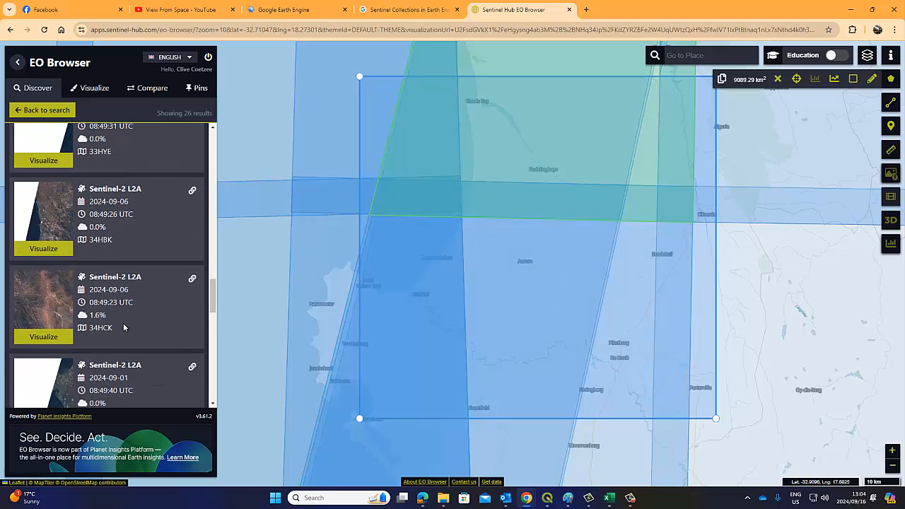
scroll(126, 327, "down", 5)
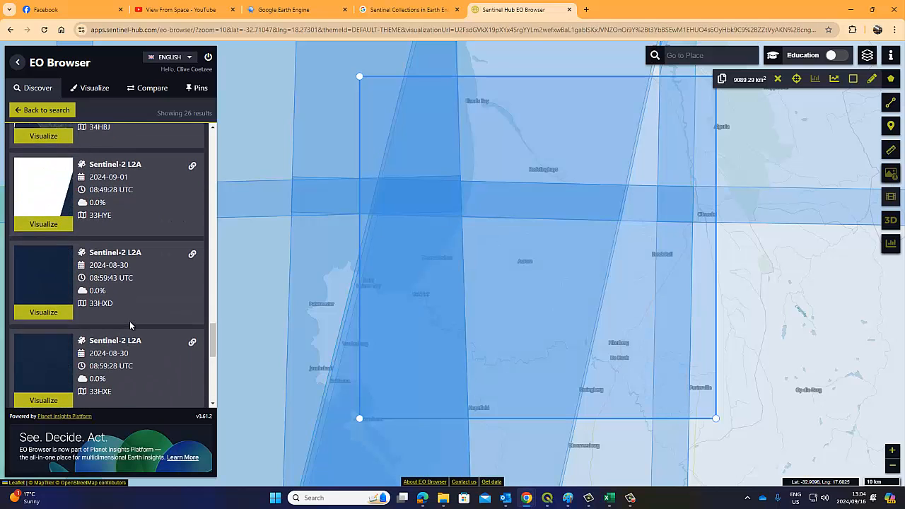
scroll(130, 325, "up", 10)
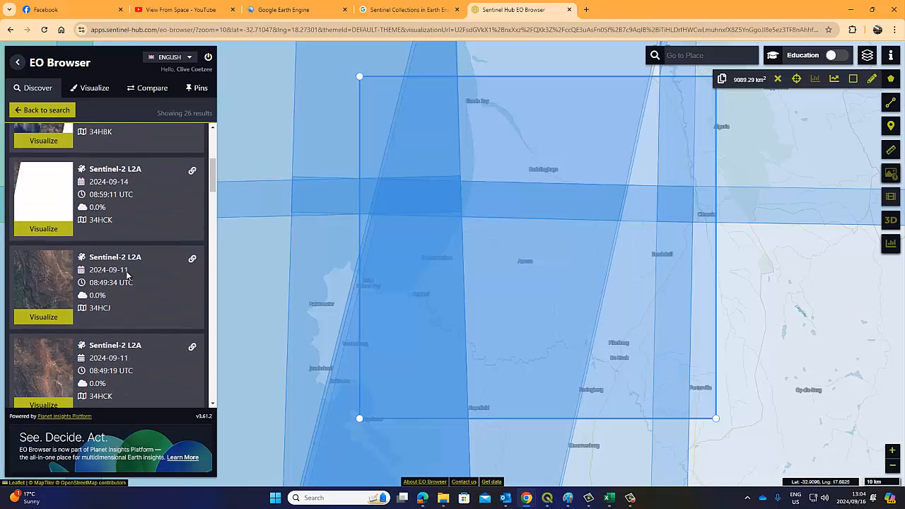
scroll(127, 276, "up", 5)
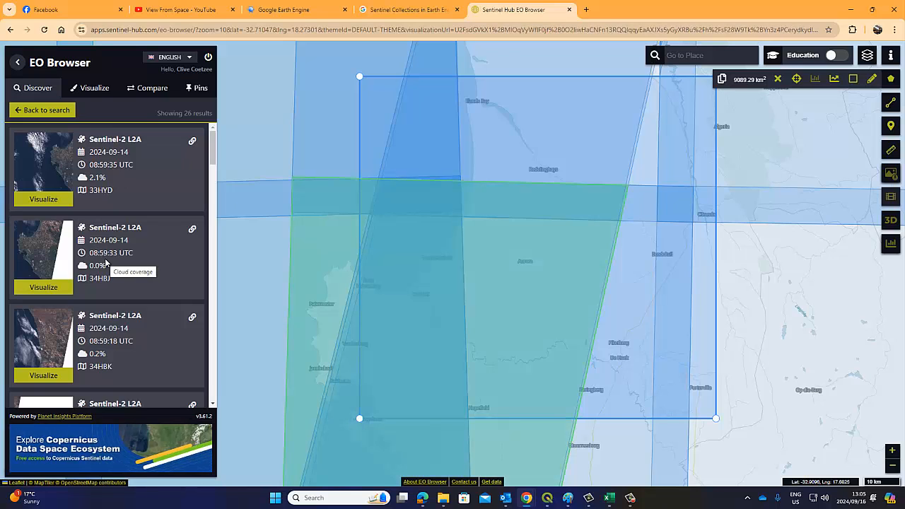
scroll(106, 263, "down", 2)
scroll(107, 213, "up", 2)
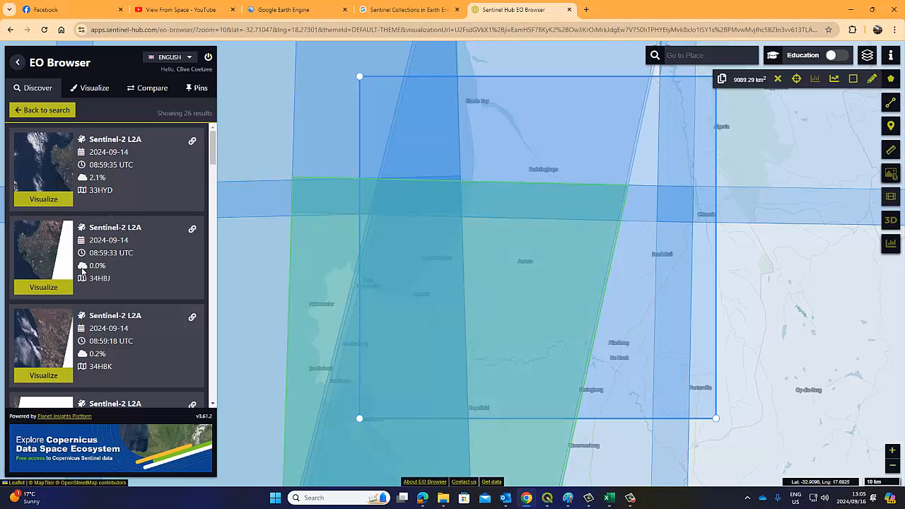
scroll(83, 270, "down", 1)
scroll(62, 283, "down", 5)
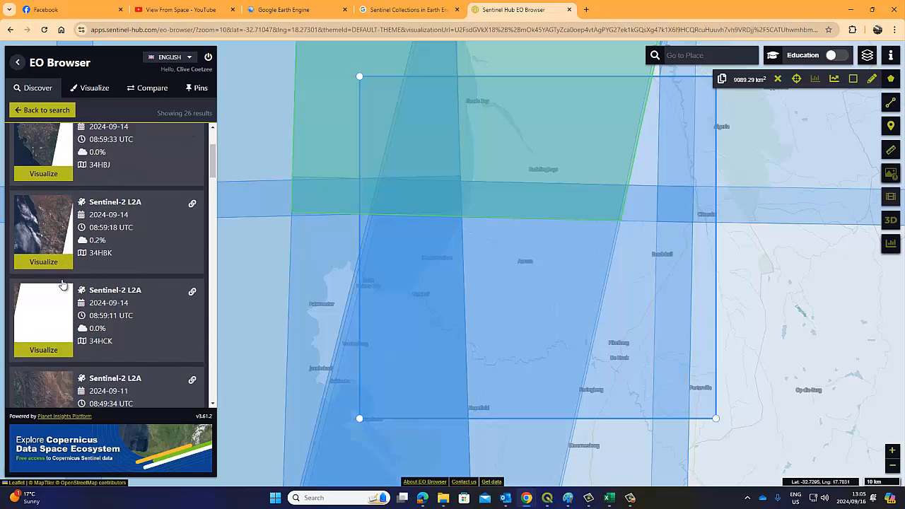
scroll(64, 283, "down", 1)
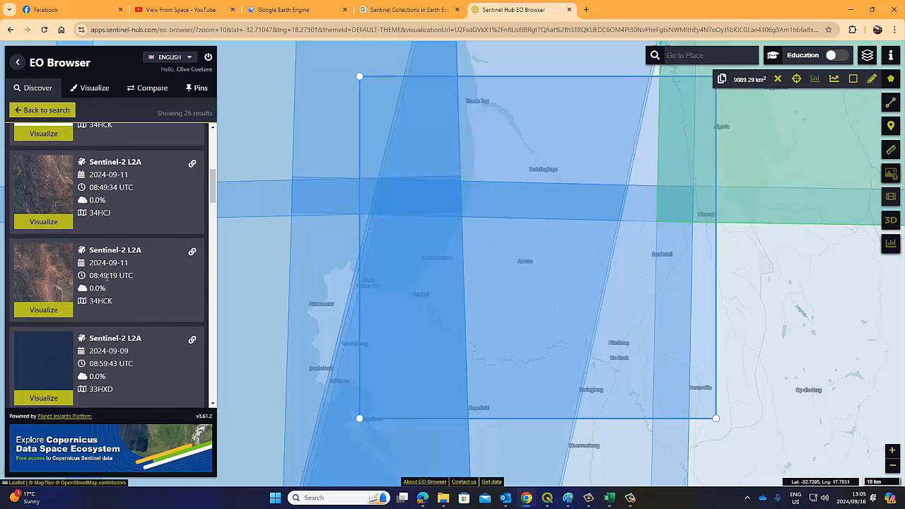
scroll(111, 283, "down", 4)
scroll(108, 298, "down", 8)
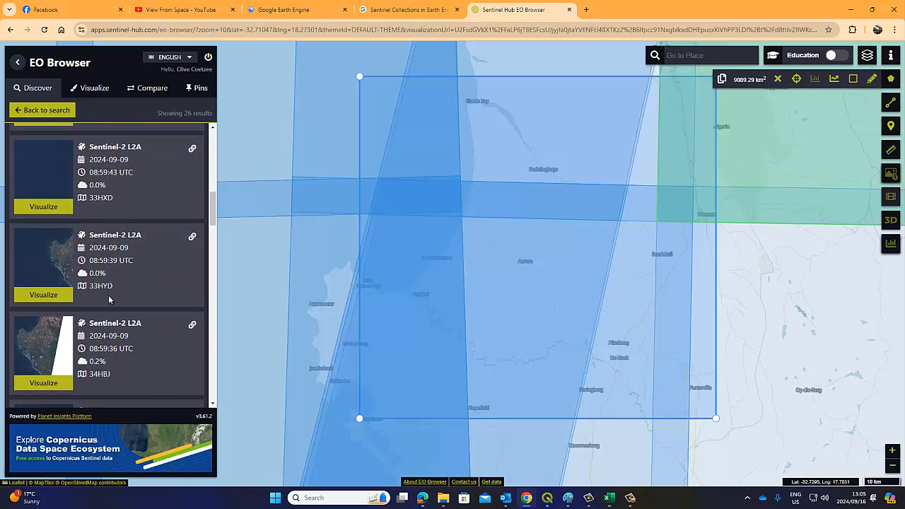
scroll(109, 298, "down", 4)
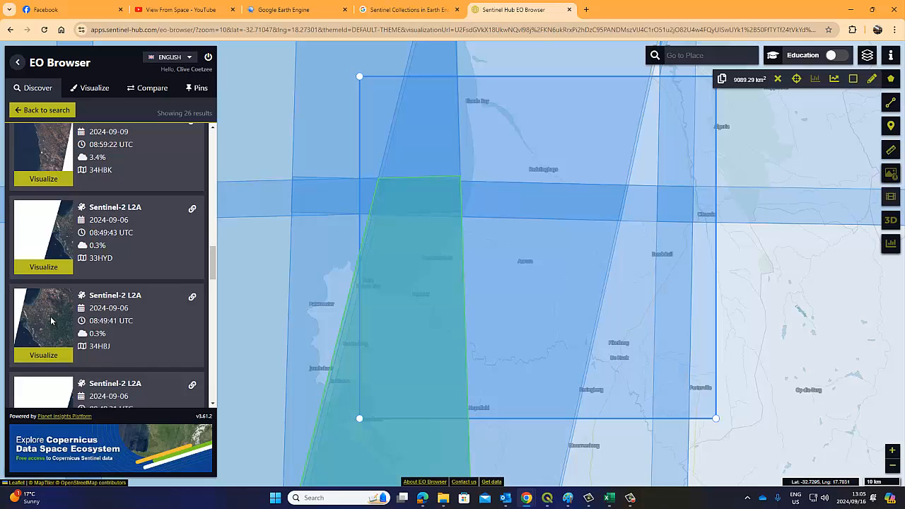
Visualize the 2024-09-06 Sentinel-2 L2A scene in true colour, after briefly trying false colour
left_click(51, 321)
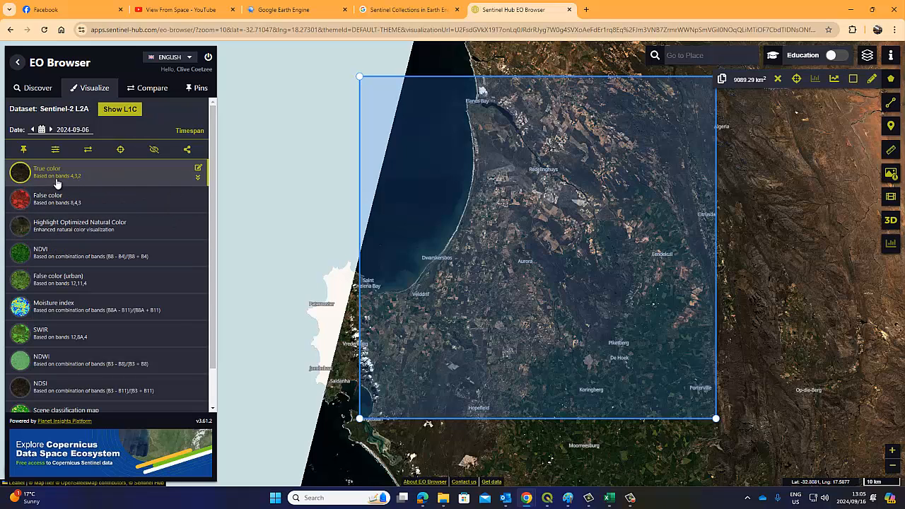
left_click(22, 199)
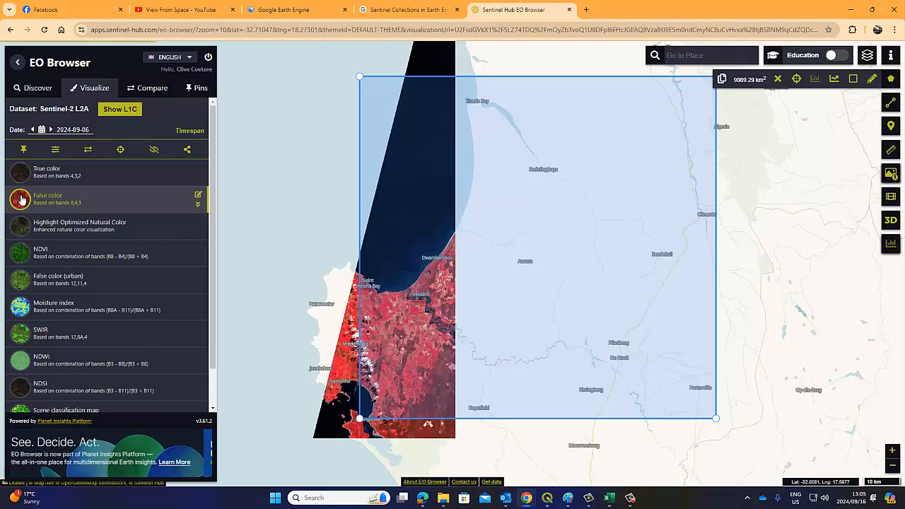
left_click(25, 175)
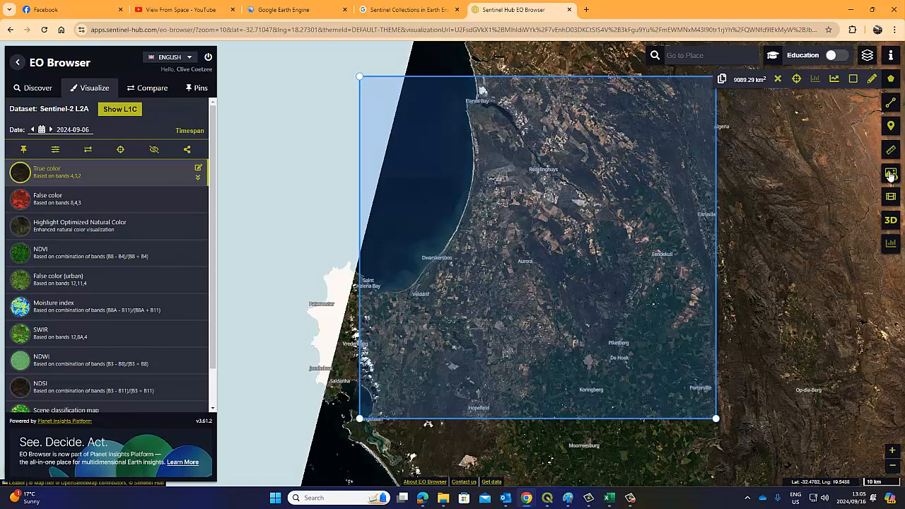
left_click(35, 87)
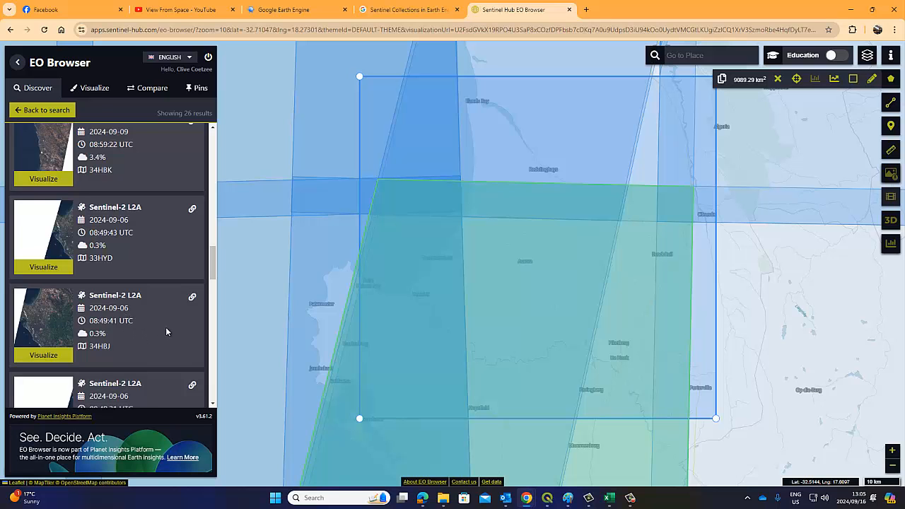
left_click(63, 327)
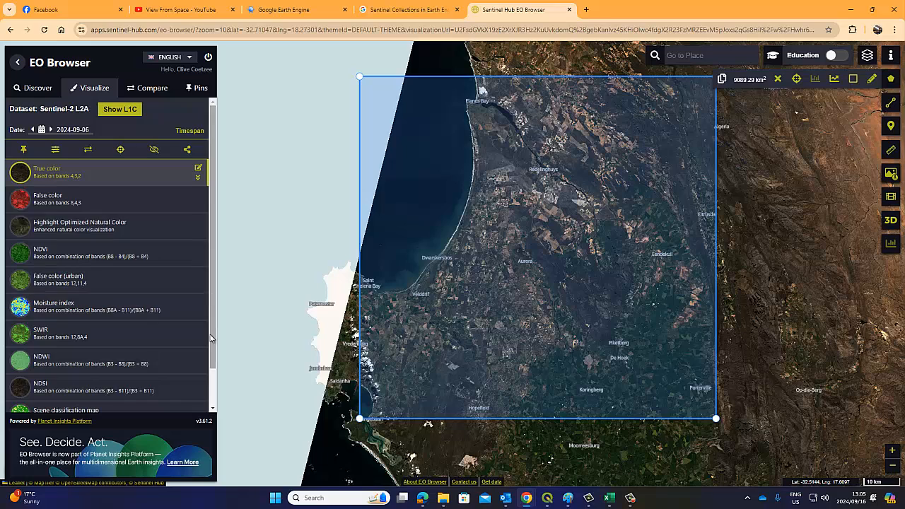
scroll(212, 327, "down", 2)
scroll(212, 327, "up", 2)
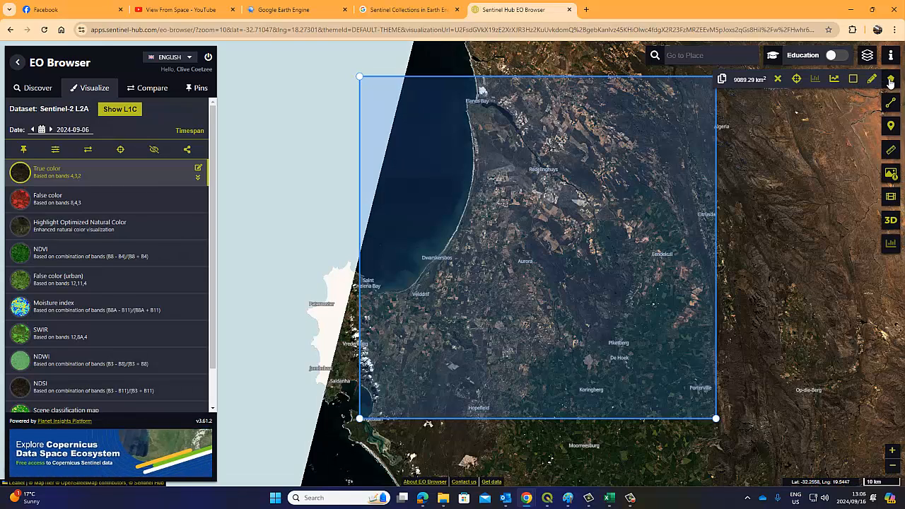
mouse_move(893, 104)
Open the image download settings, keep JPG format, and switch to the Analytical options
left_click(894, 179)
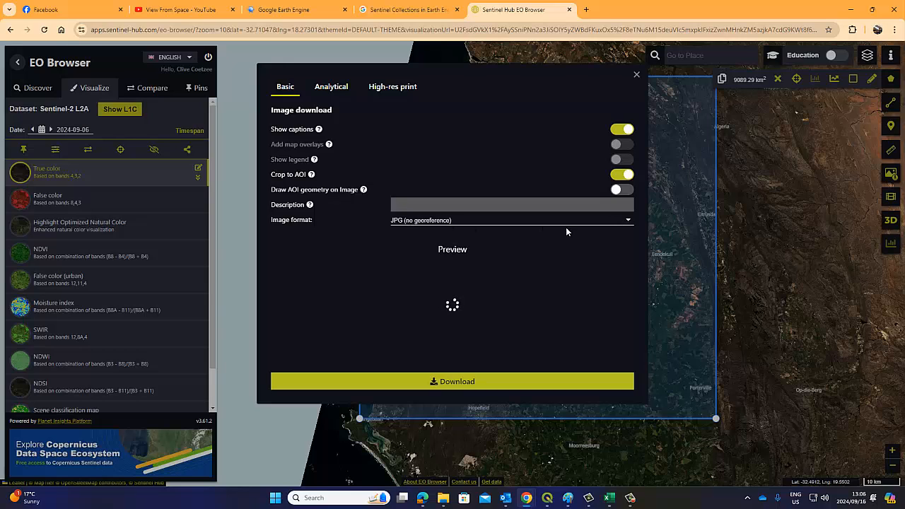
left_click(630, 220)
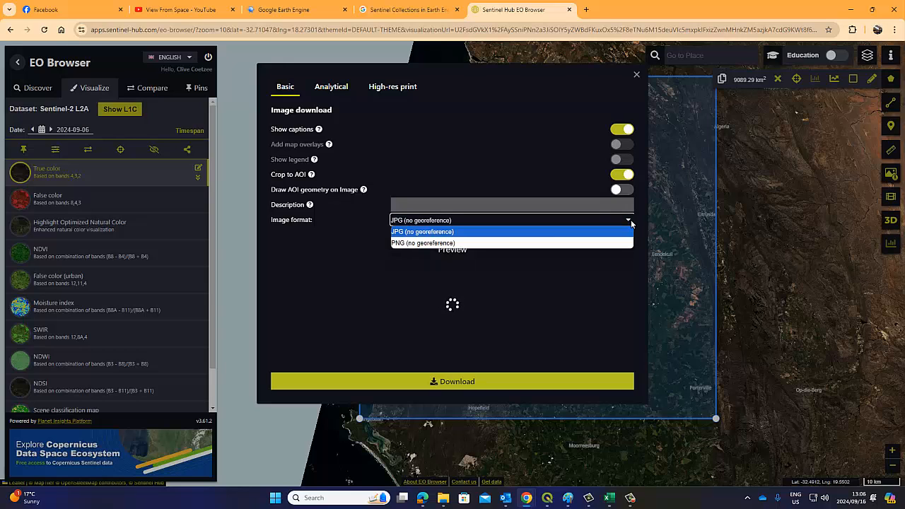
left_click(471, 230)
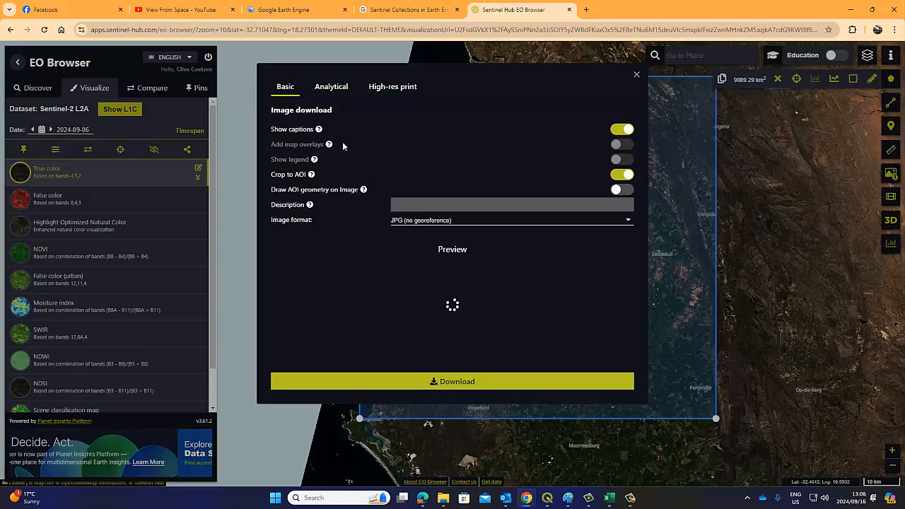
mouse_move(343, 145)
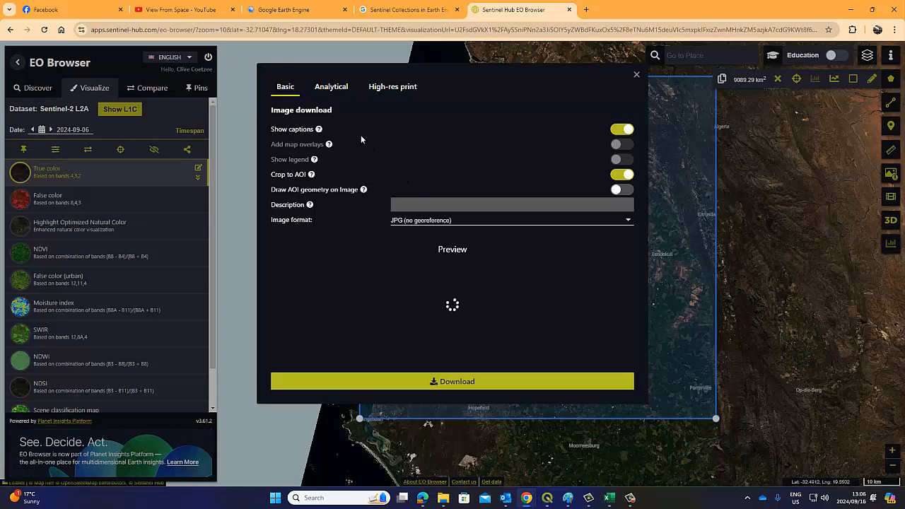
left_click(331, 88)
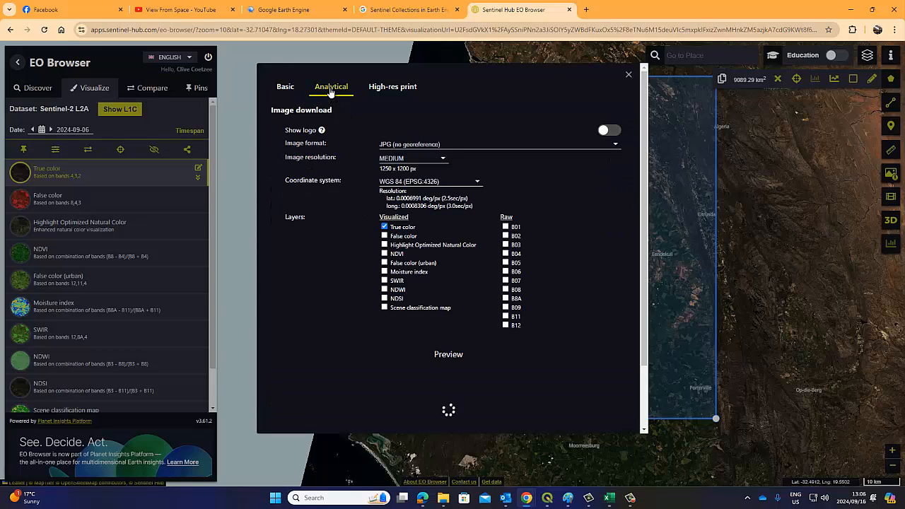
Set the analytical format to TIFF (32-bit float) and keep WGS 84 (EPSG:4326)
left_click(472, 146)
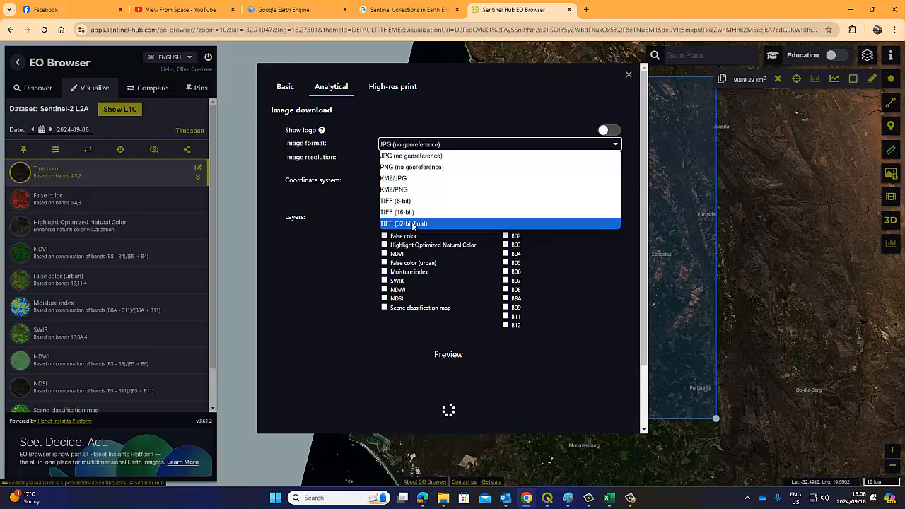
left_click(423, 223)
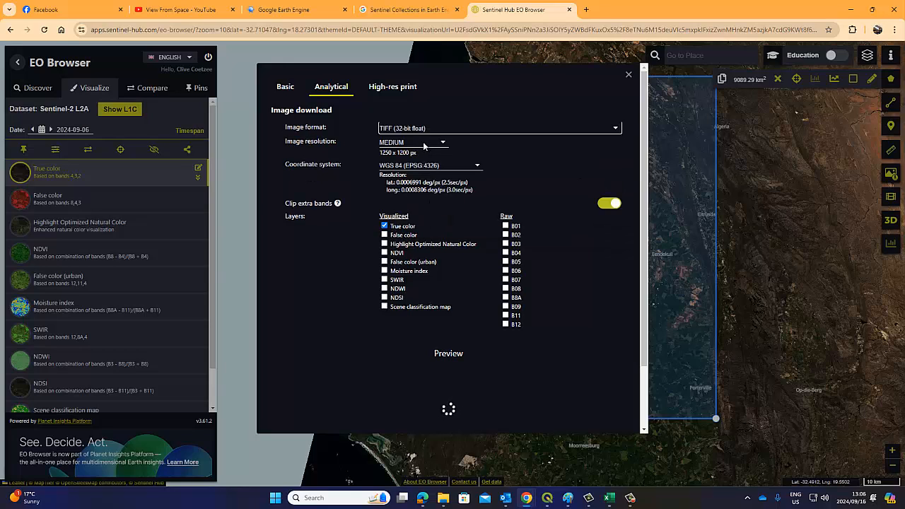
left_click(478, 167)
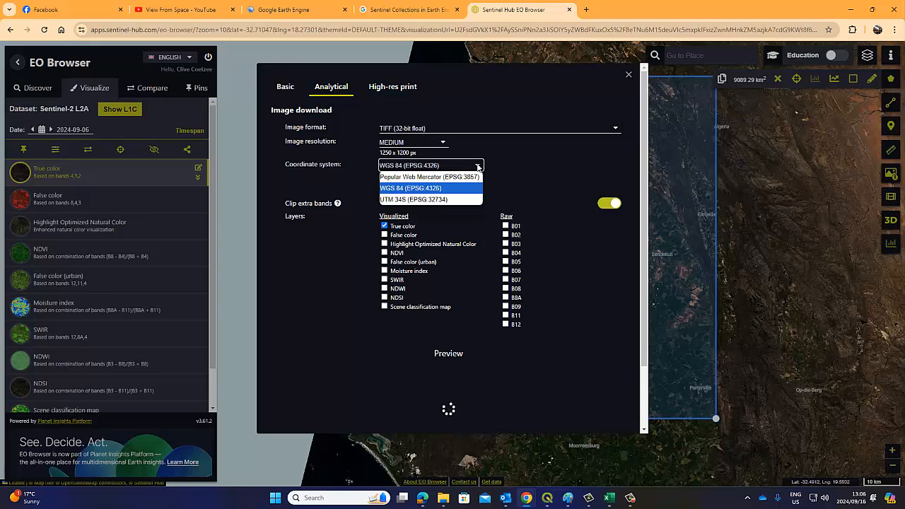
left_click(478, 167)
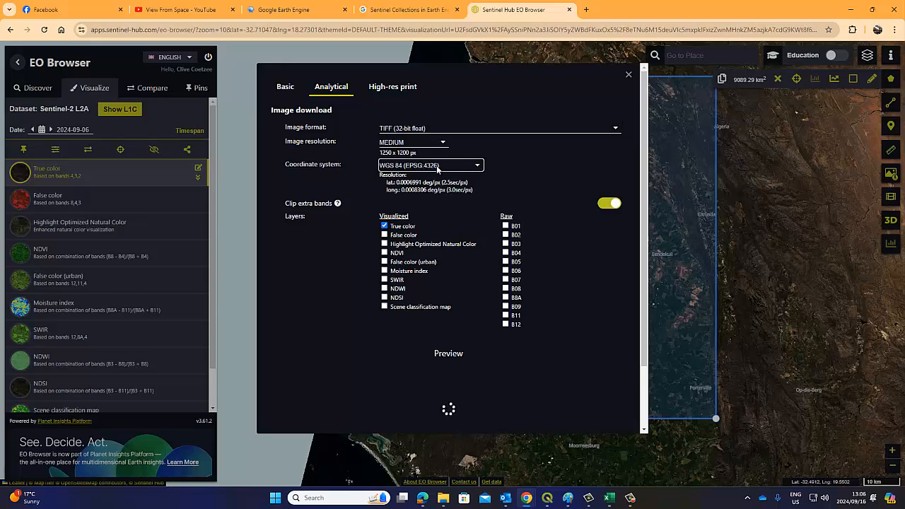
left_click(476, 166)
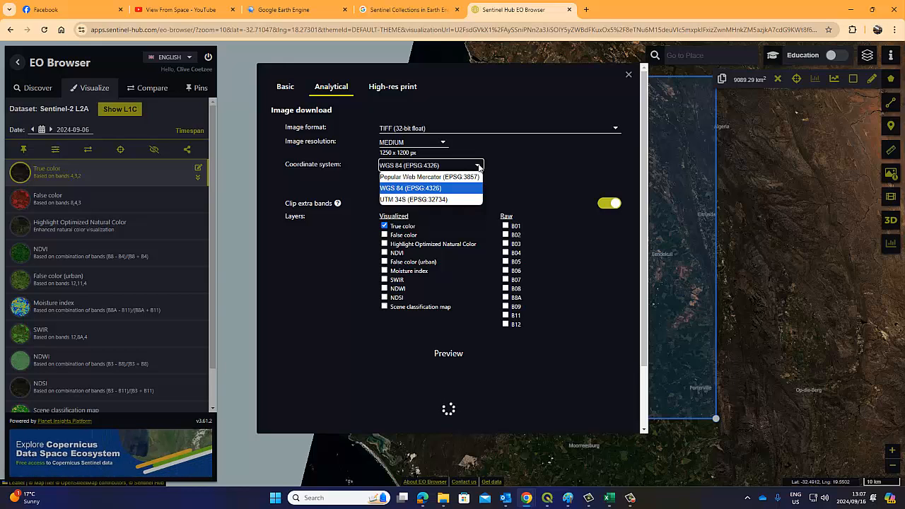
left_click(503, 162)
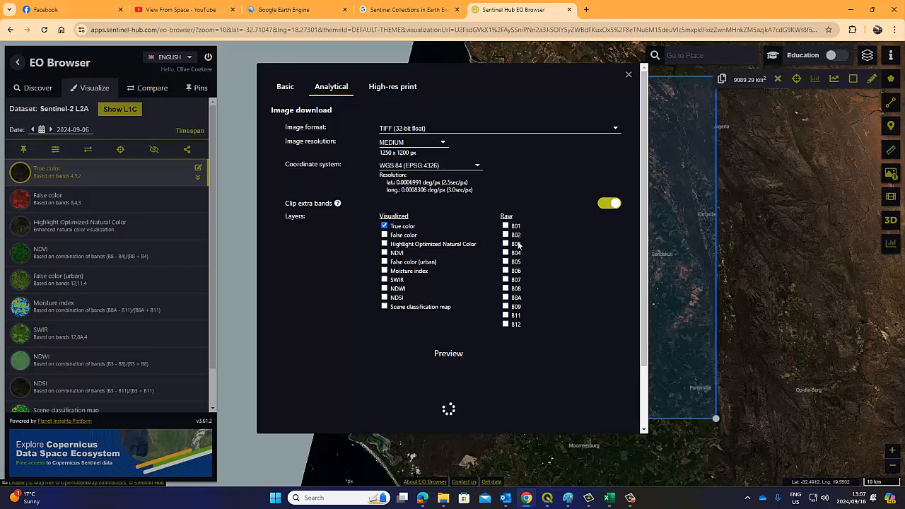
Untick the True color layer and tick the raw bands B01–B12
left_click(385, 227)
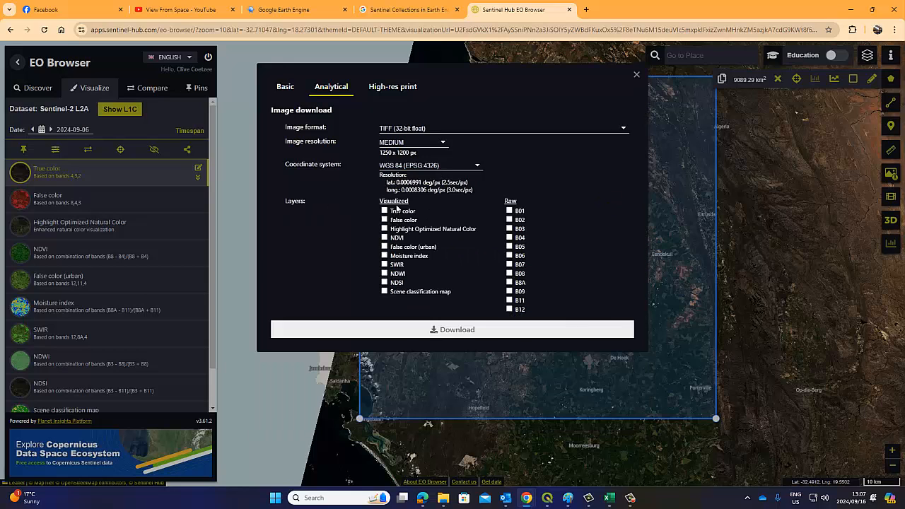
left_click(509, 210)
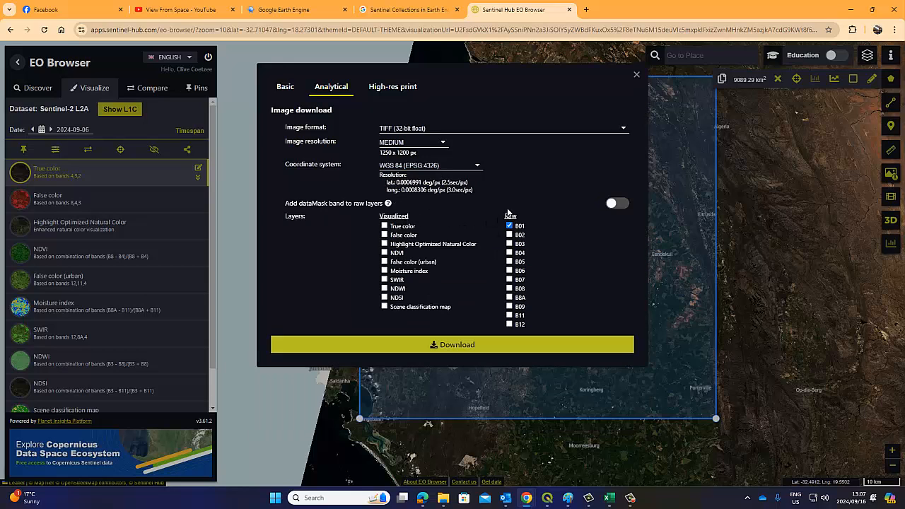
left_click(509, 262)
left_click(510, 272)
left_click(510, 271)
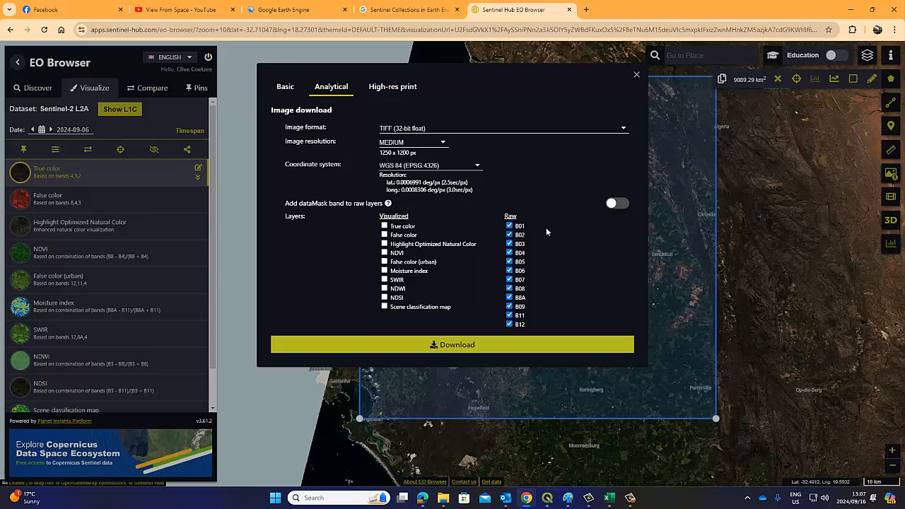
Download the selected raw bands and close the image download dialog
left_click(395, 90)
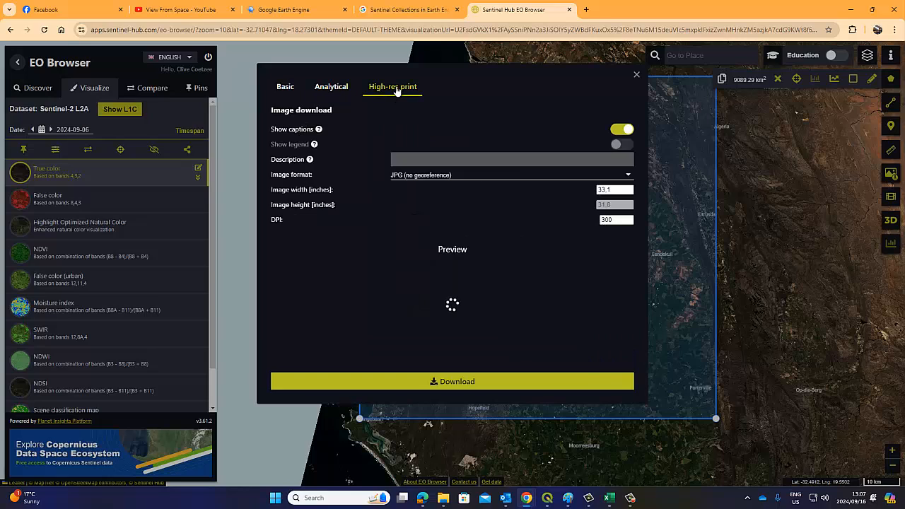
left_click(627, 176)
left_click(331, 86)
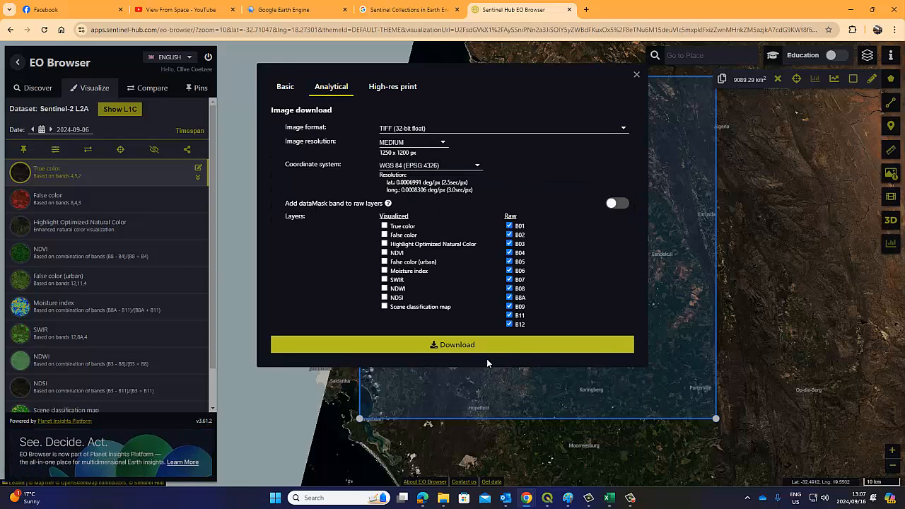
left_click(456, 345)
left_click(633, 73)
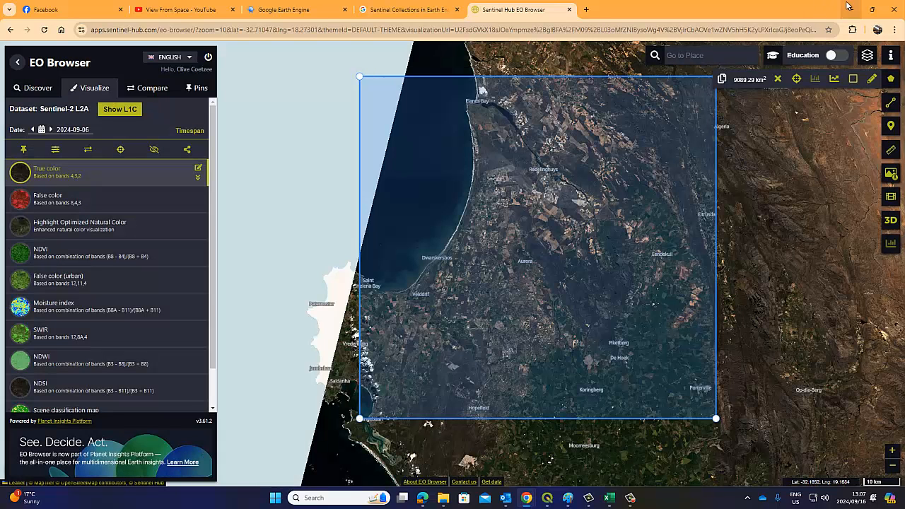
In the QGIS Classification project, hide the Esri Satellite basemap, stack raster and Training polygons
left_click(547, 497)
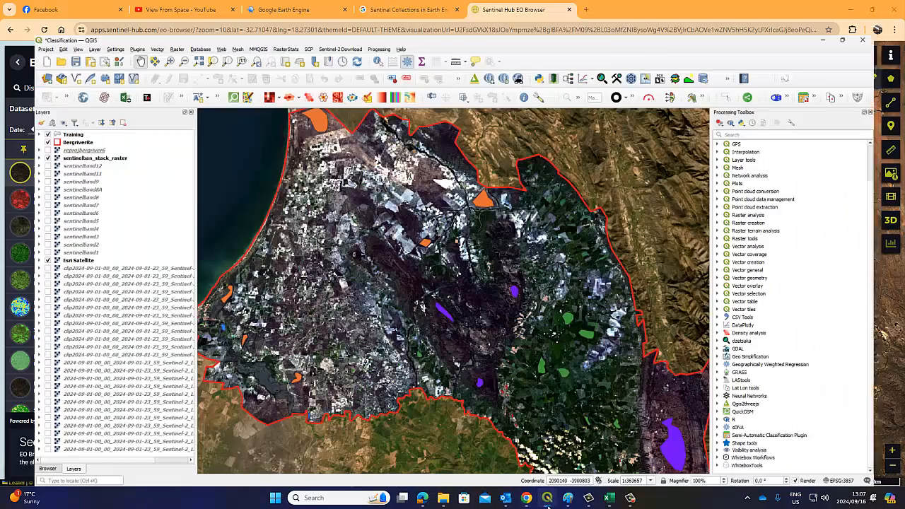
left_click(25, 243)
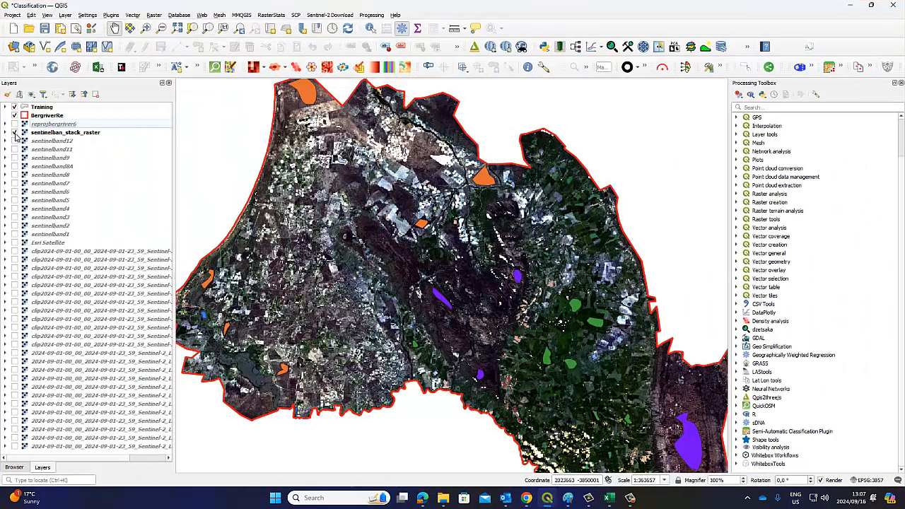
left_click(14, 133)
left_click(14, 115)
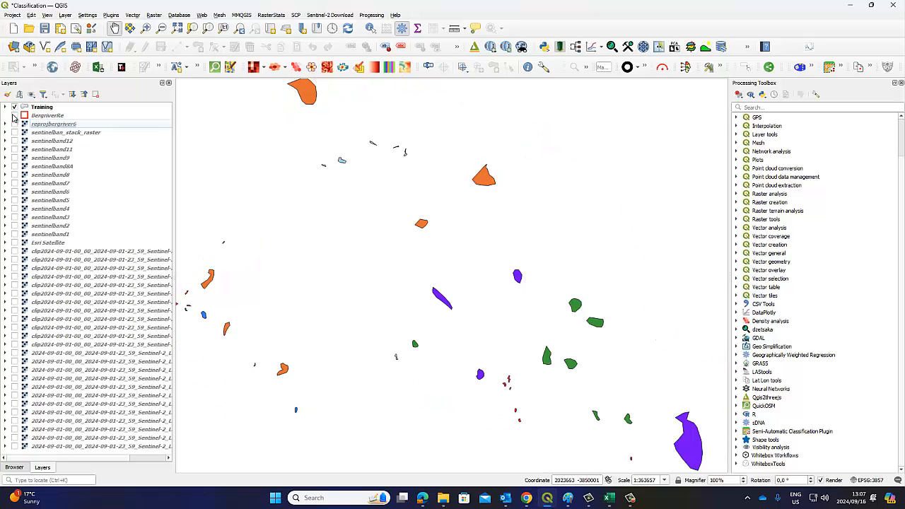
left_click(14, 116)
left_click(15, 106)
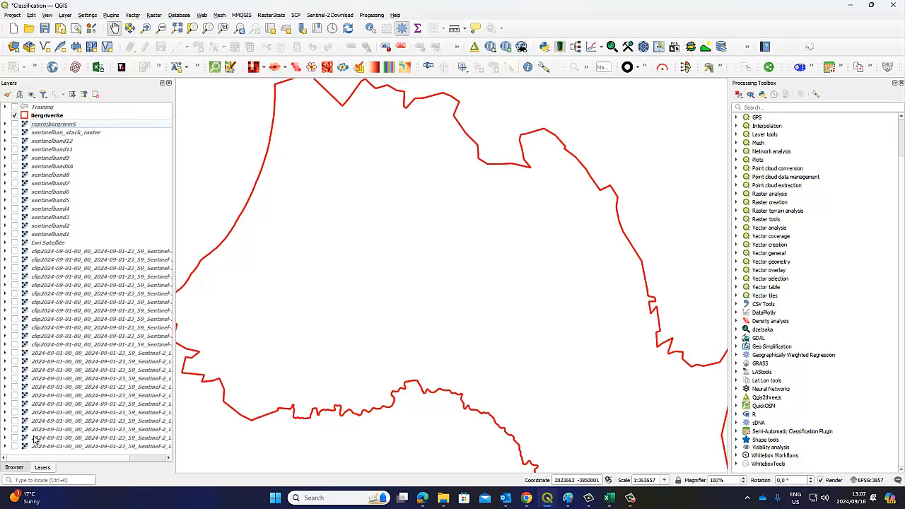
Turn on the raw Sentinel-2 band layers, leaving one clipped band hidden
left_click(15, 447)
left_click(15, 438)
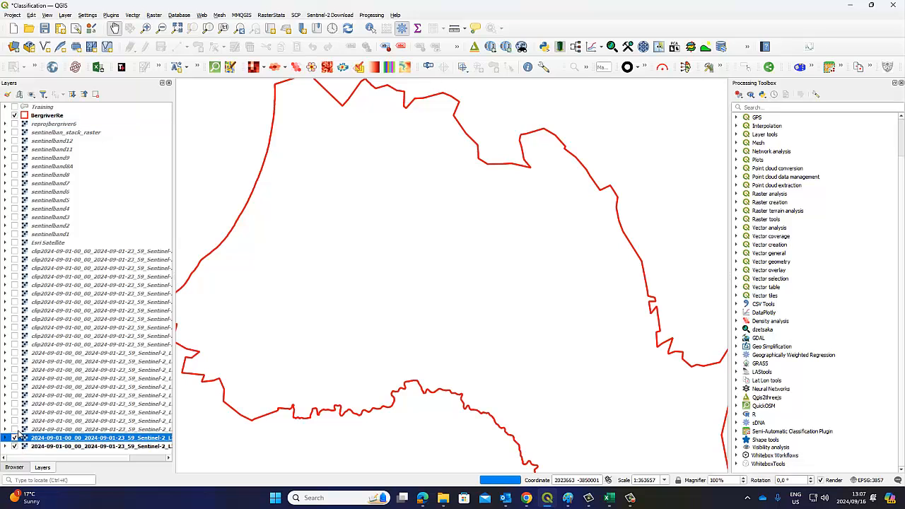
left_click(12, 429)
left_click(14, 429)
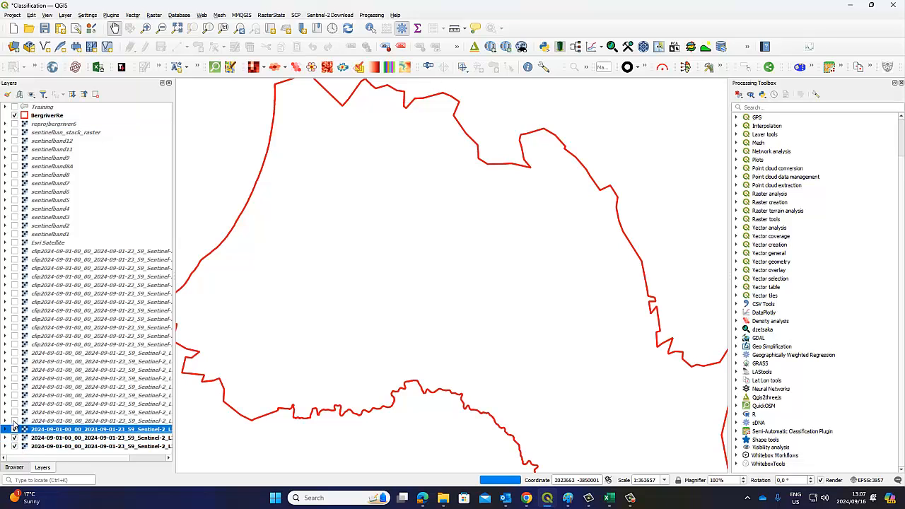
left_click(14, 420)
left_click(15, 412)
left_click(16, 404)
left_click(15, 396)
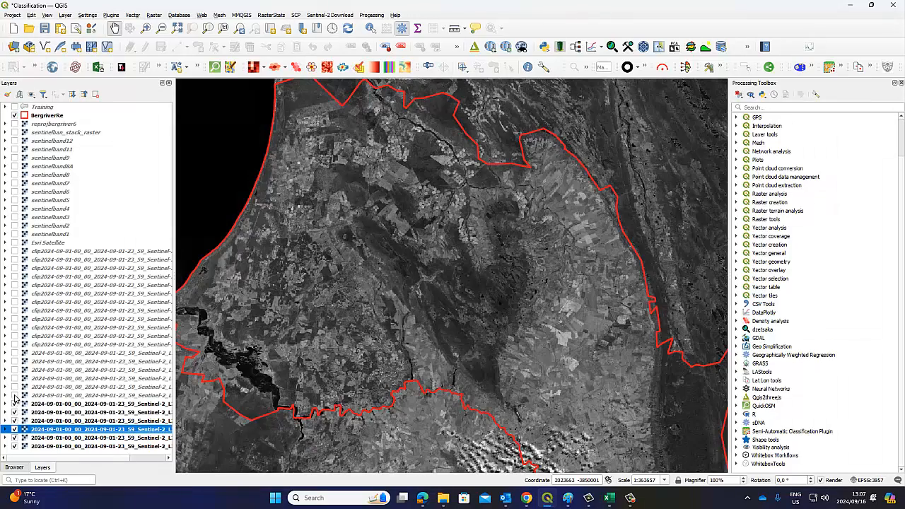
left_click(15, 387)
left_click(14, 378)
left_click(14, 370)
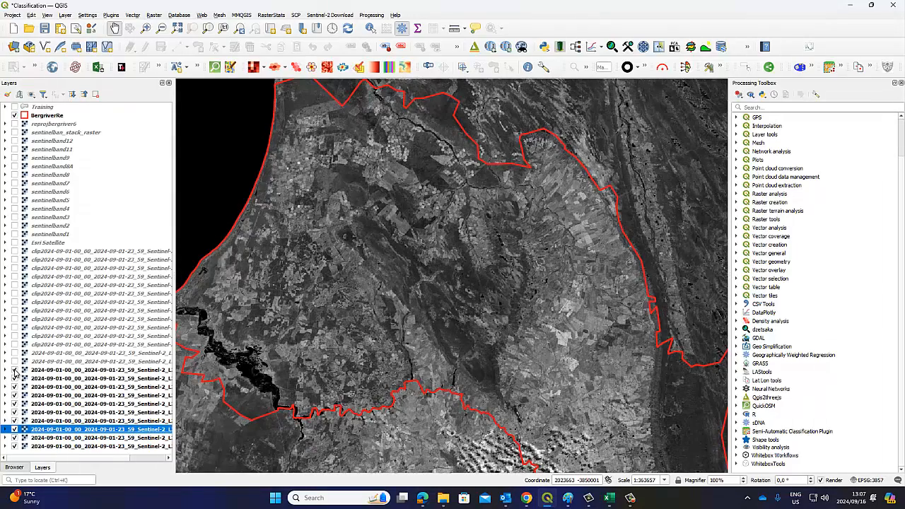
left_click(15, 361)
left_click(14, 353)
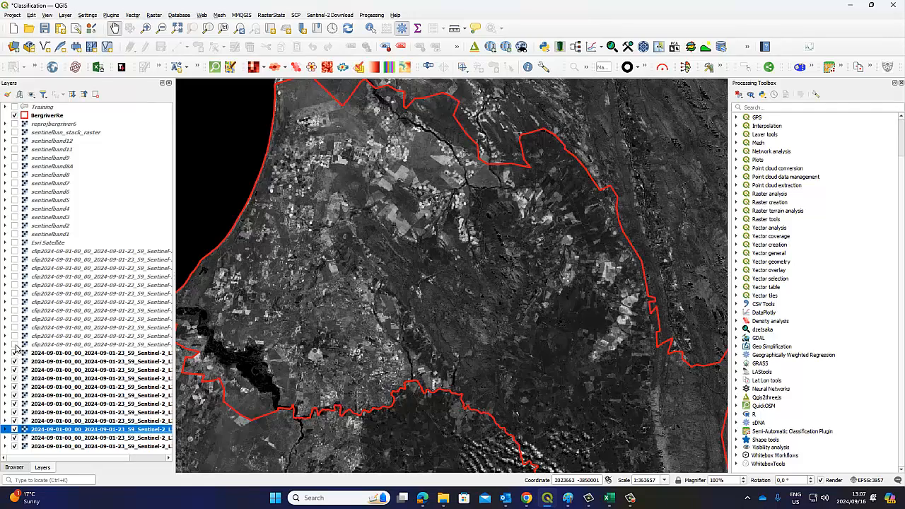
left_click(15, 344)
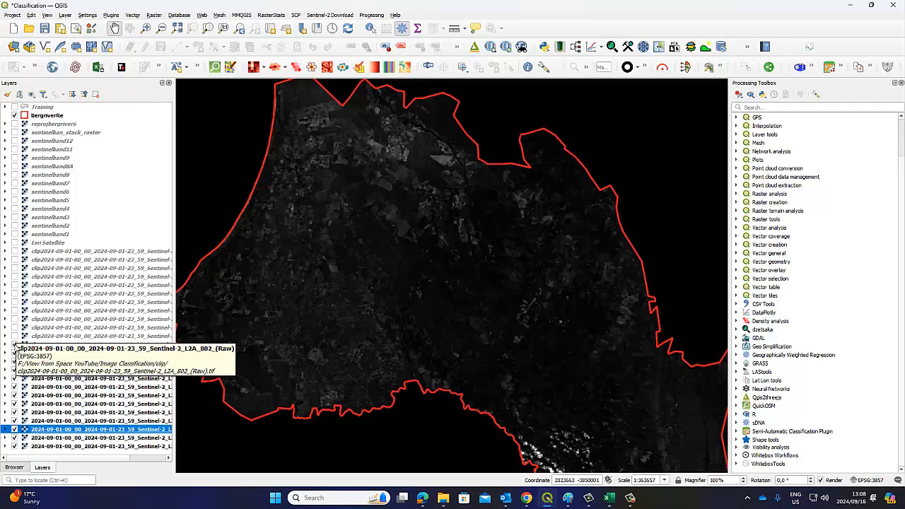
left_click(15, 344)
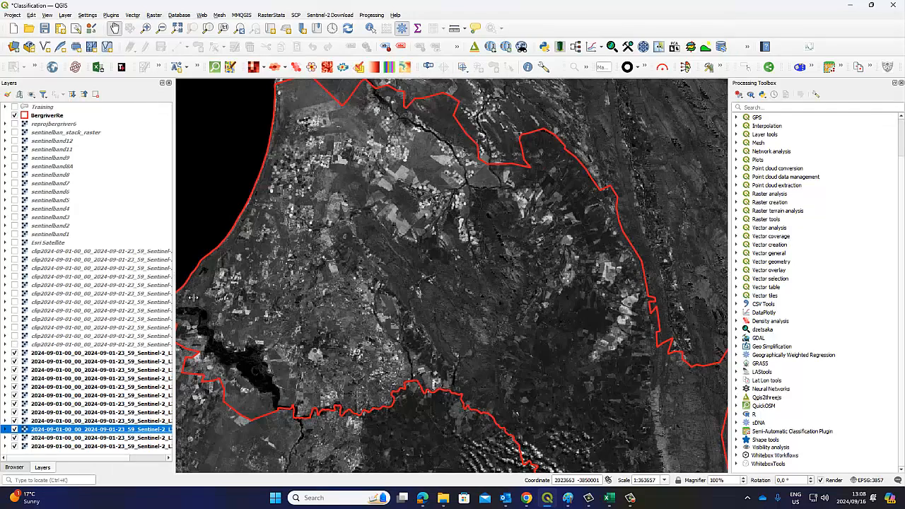
Widen the Layers panel and bring the full raster extent into the middle of the map
left_click_drag(174, 301, 286, 301)
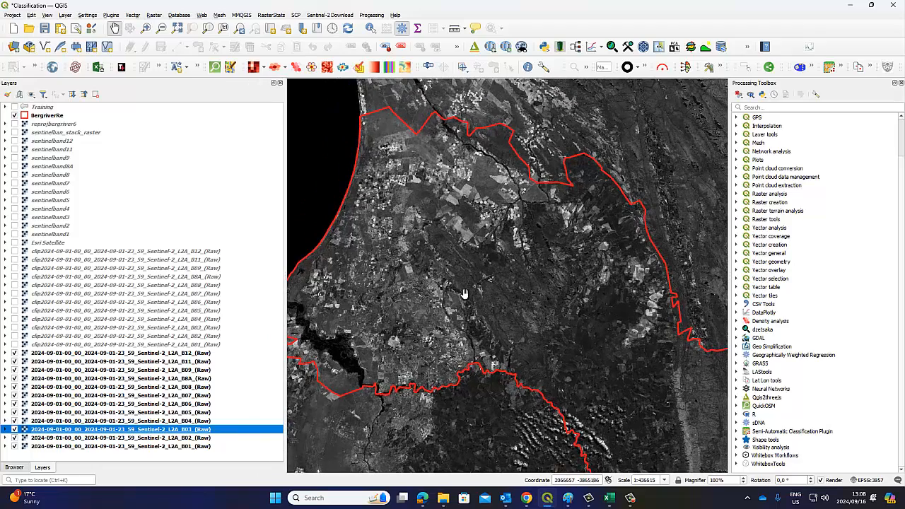
left_click_drag(285, 262, 267, 261)
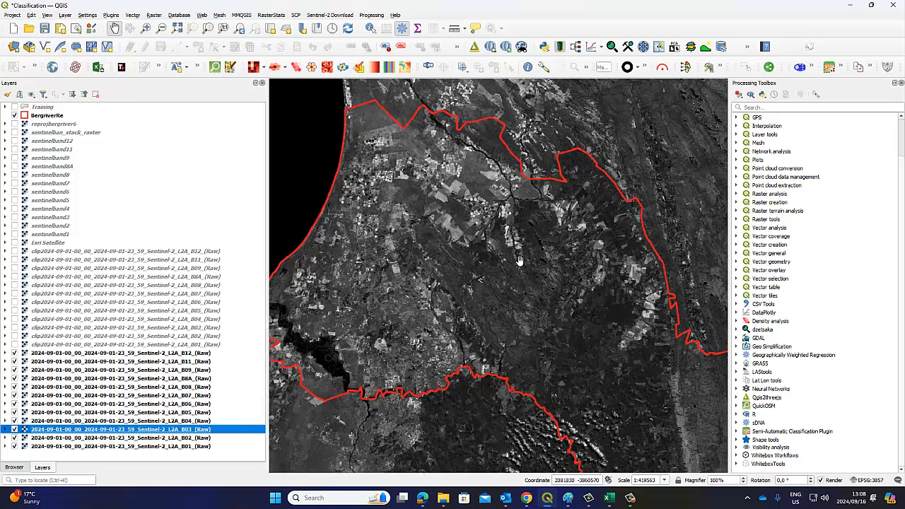
scroll(520, 259, "down", 3)
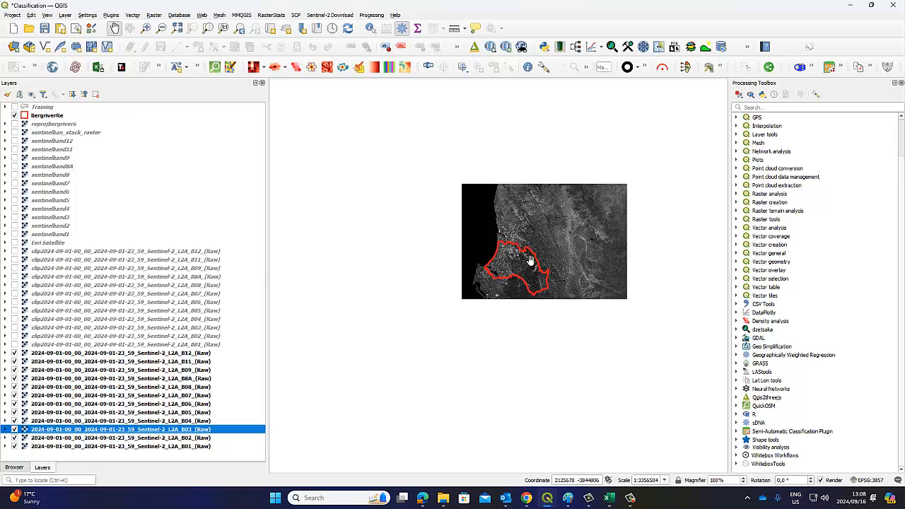
left_click_drag(529, 261, 468, 276)
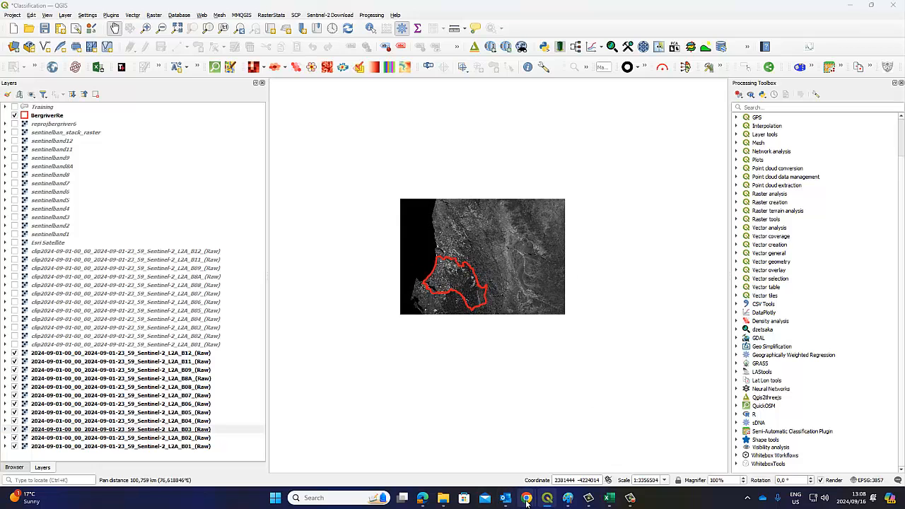
mouse_move(526, 503)
left_click(501, 463)
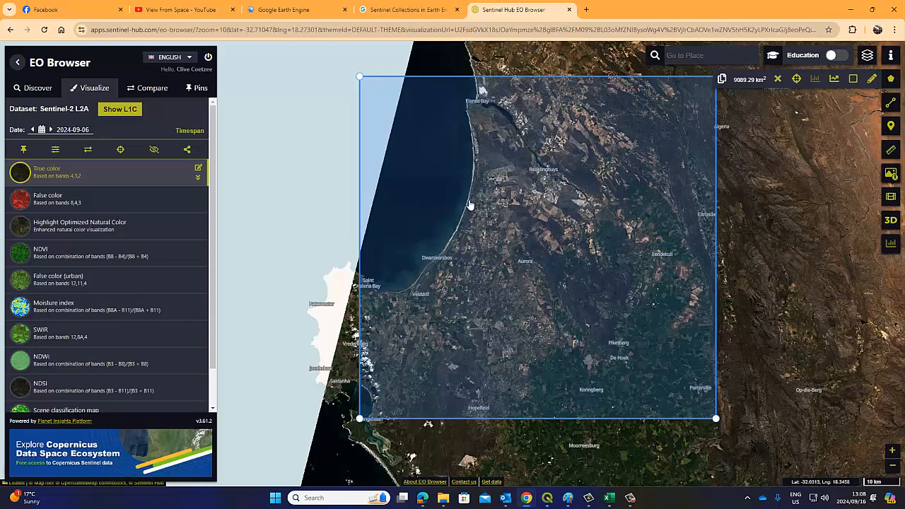
scroll(509, 302, "down", 1)
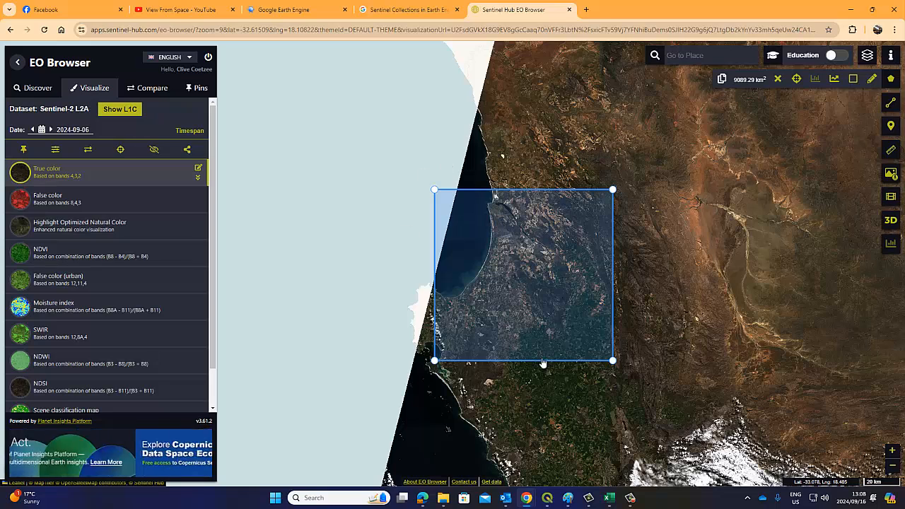
mouse_move(629, 502)
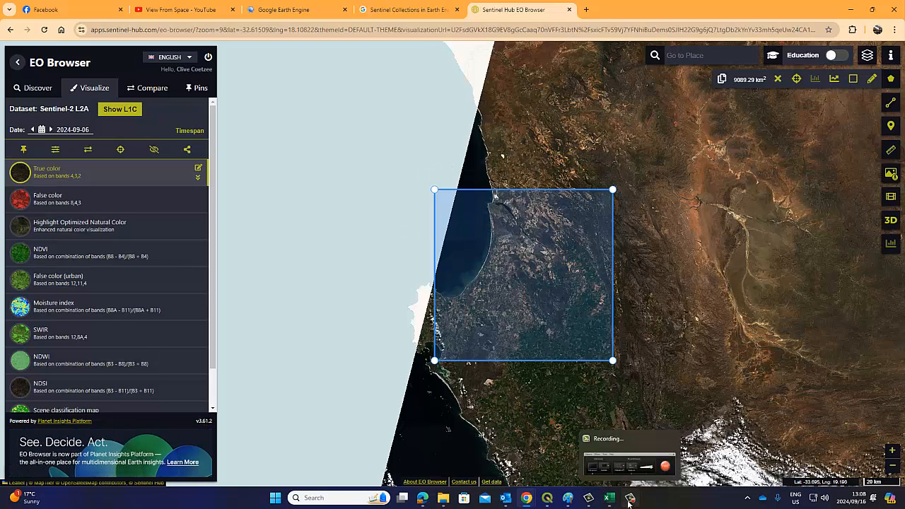
left_click(547, 499)
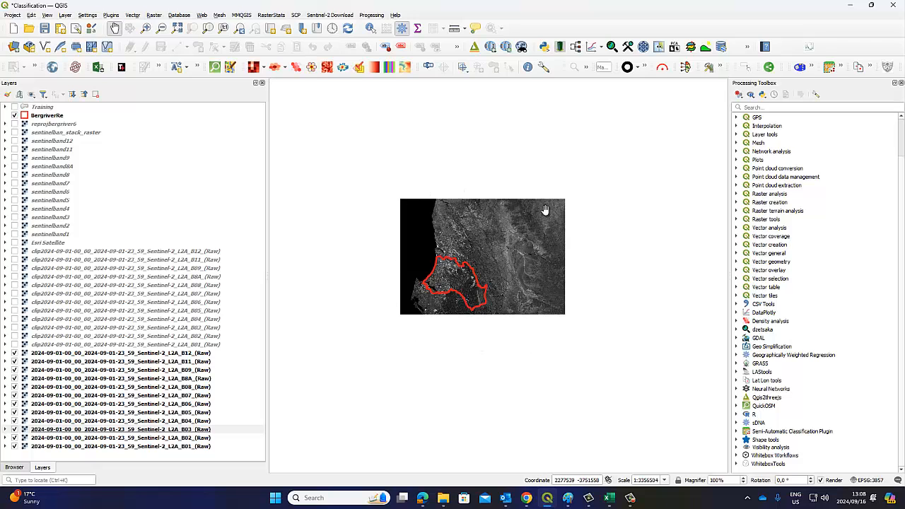
Recentre the QGIS canvas on the raw rasters and the Berg River boundary
mouse_move(527, 502)
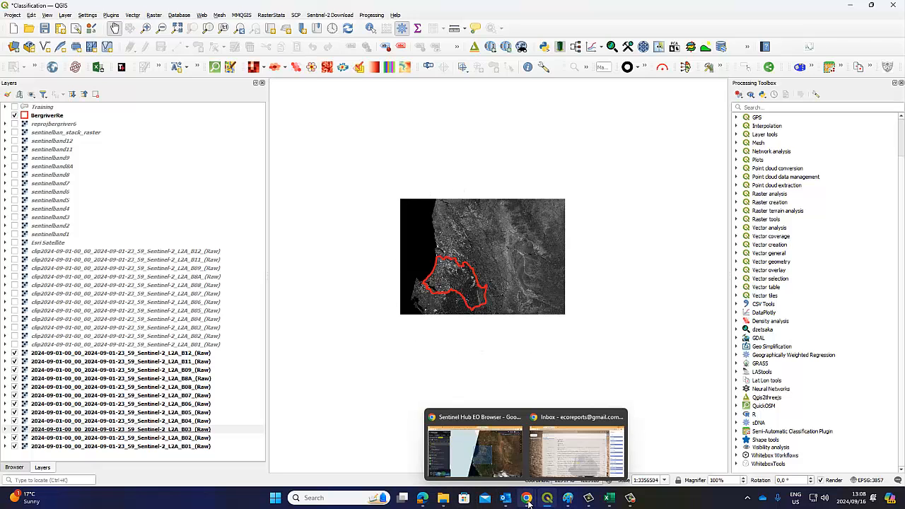
left_click(502, 452)
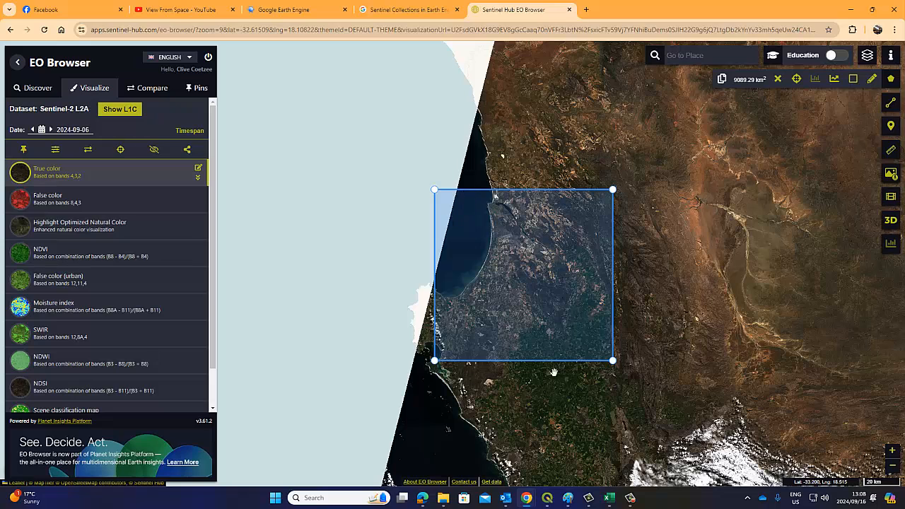
left_click(547, 500)
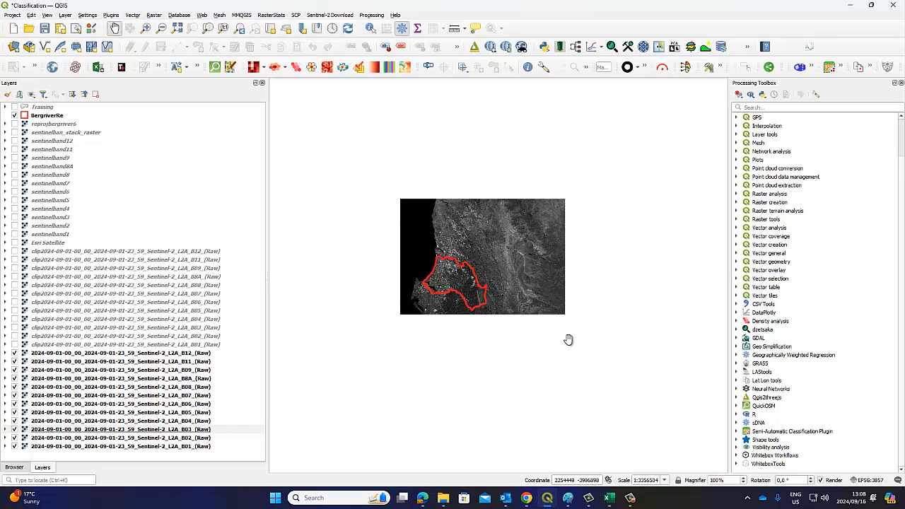
scroll(505, 262, "up", 1)
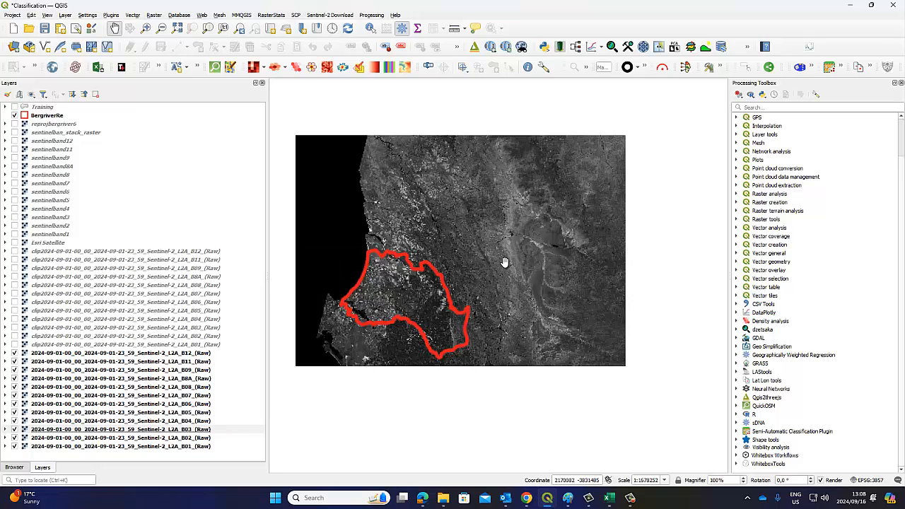
left_click_drag(479, 229, 556, 244)
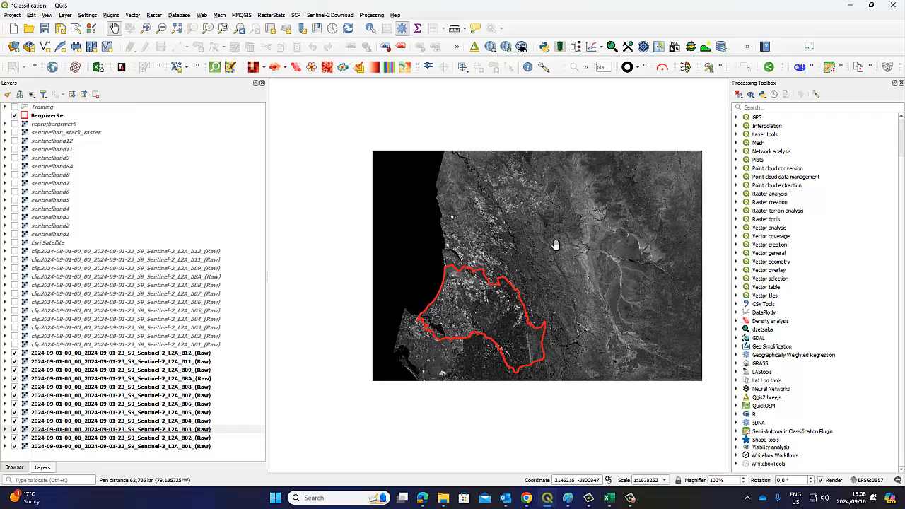
Select the raw B12 and B11 layers, then go back to EO Browser
left_click(178, 355)
left_click(170, 369)
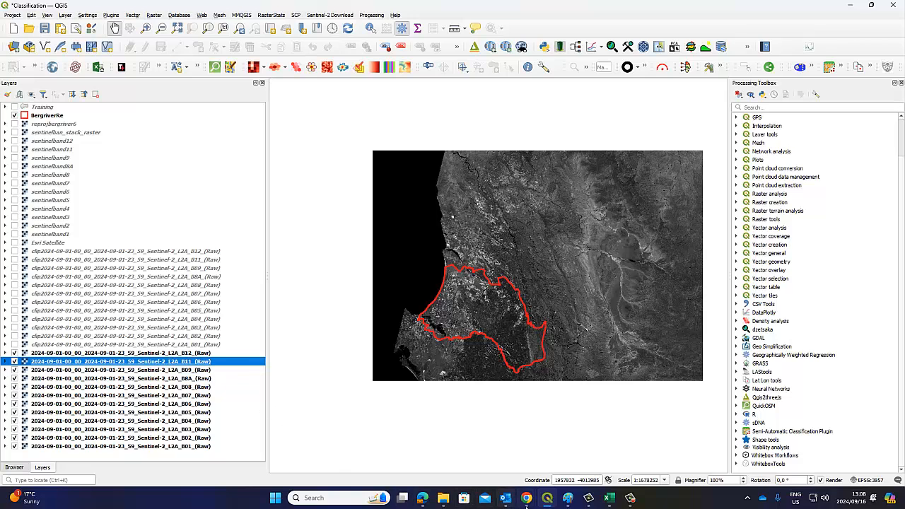
left_click(526, 504)
left_click(494, 468)
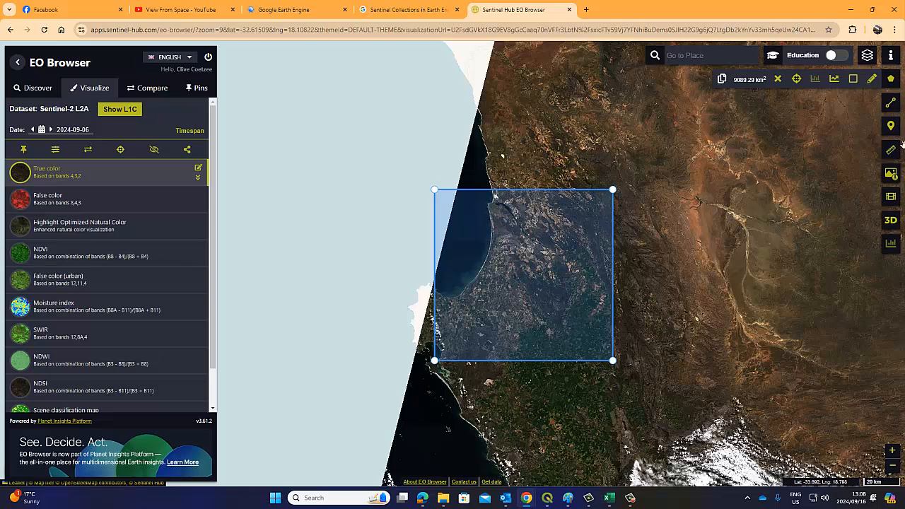
Open EO Browser's analytical download options with True color unticked, then return to QGIS
left_click(892, 175)
left_click(337, 87)
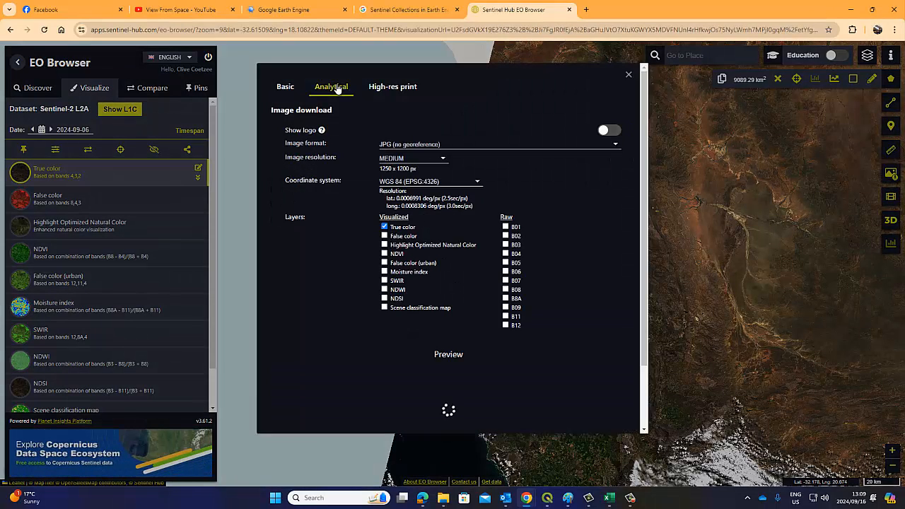
left_click(385, 227)
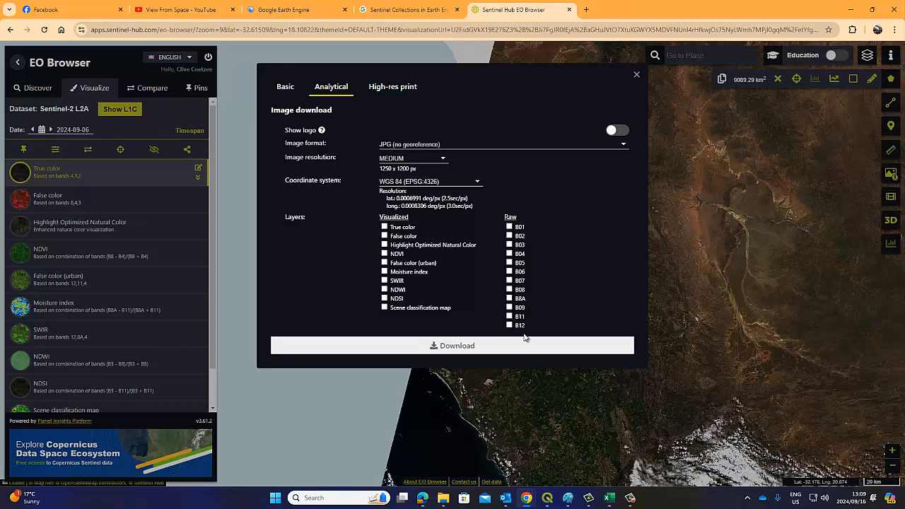
left_click(547, 496)
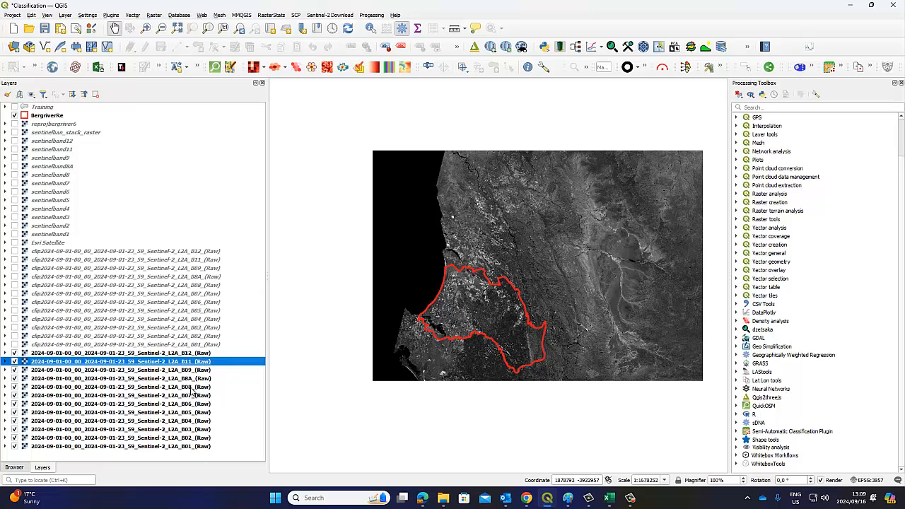
Select the B12 (Raw) layer, then close EO Browser's Image download dialog
left_click(193, 353)
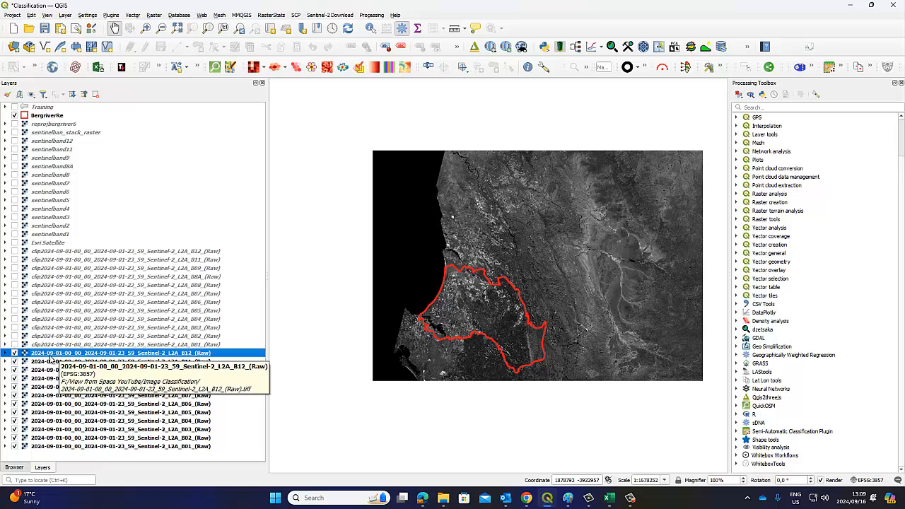
mouse_move(577, 502)
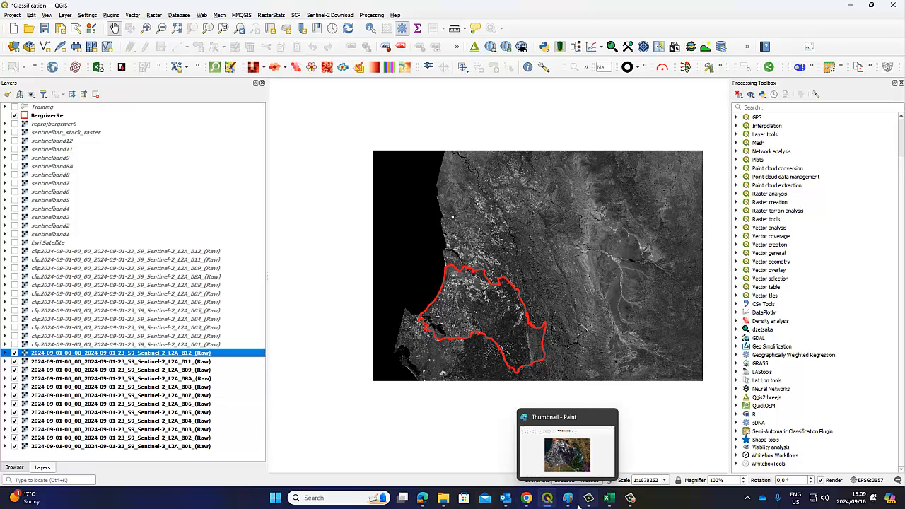
mouse_move(545, 503)
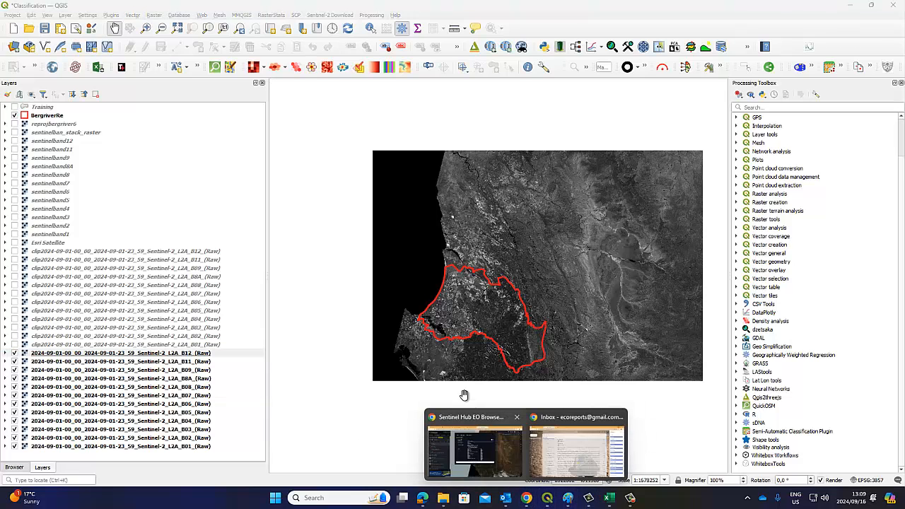
left_click(445, 432)
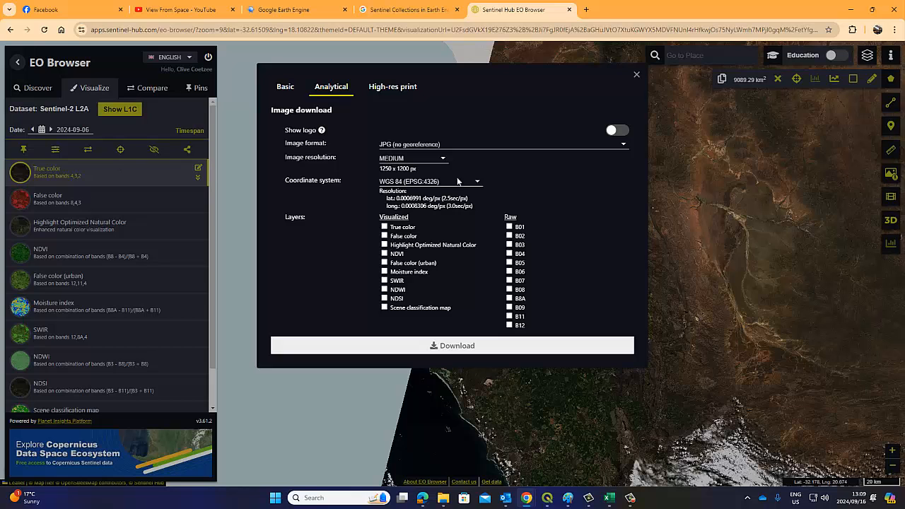
left_click(635, 80)
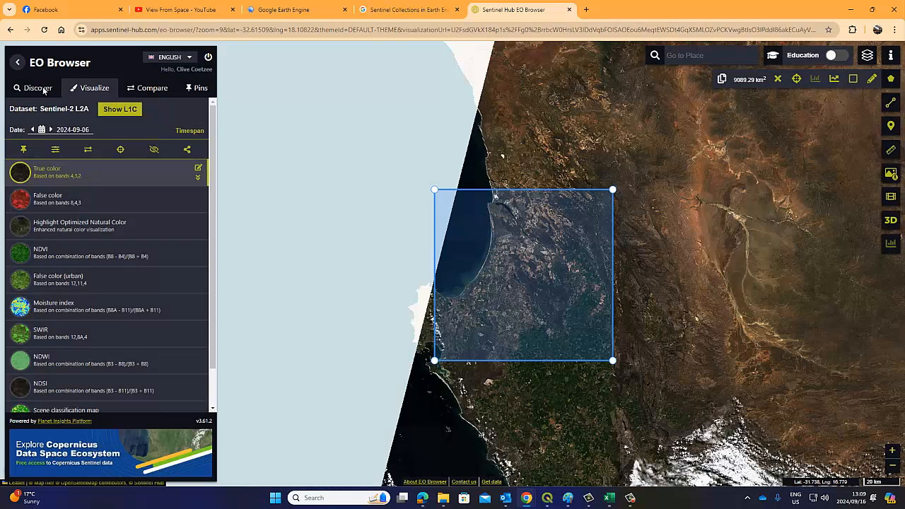
Display the 2024-09-01 Sentinel-2 L2A scene in true colour over the area of interest
left_click(42, 90)
scroll(122, 320, "down", 4)
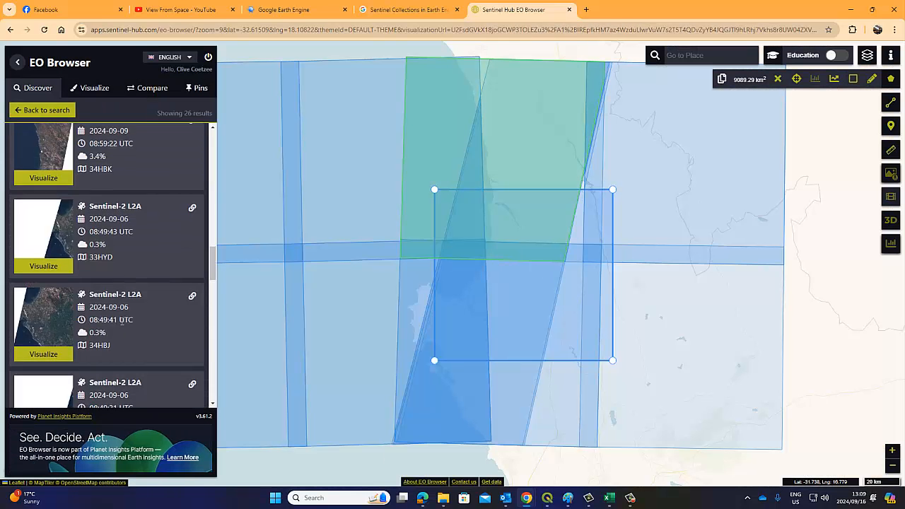
scroll(122, 322, "down", 2)
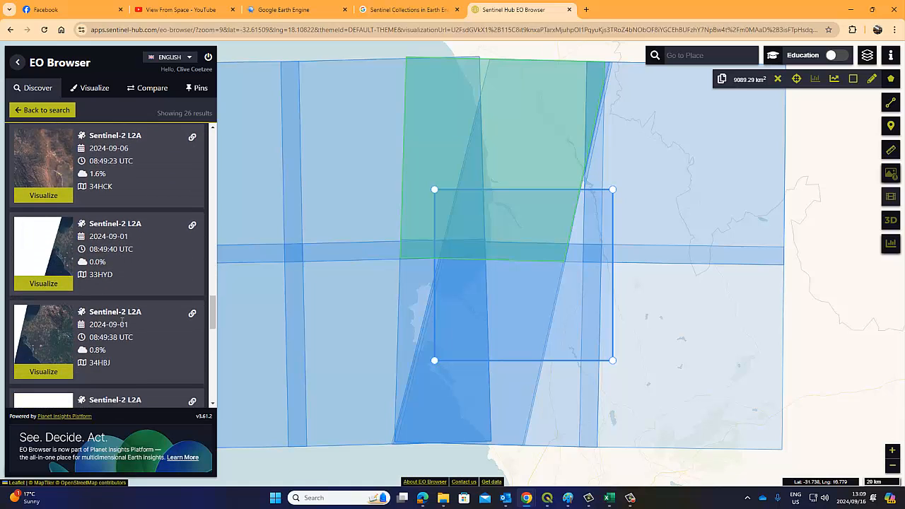
left_click(45, 298)
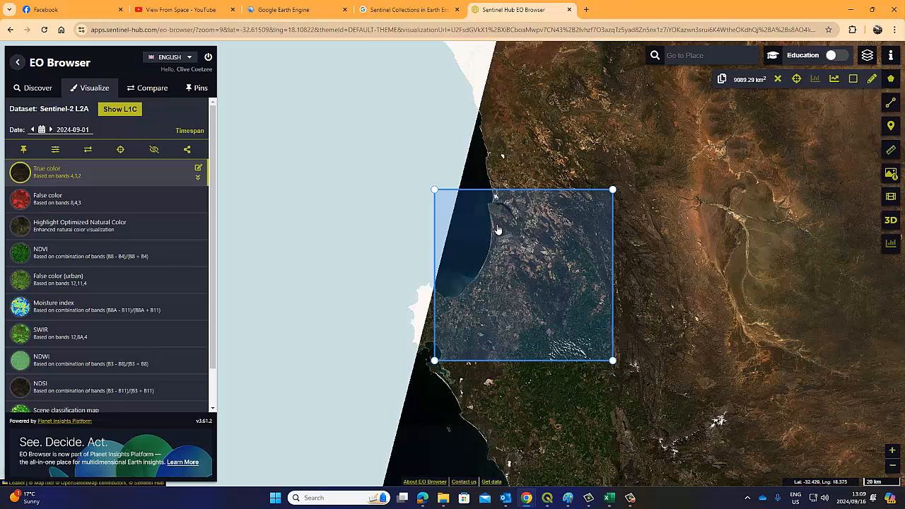
mouse_move(527, 501)
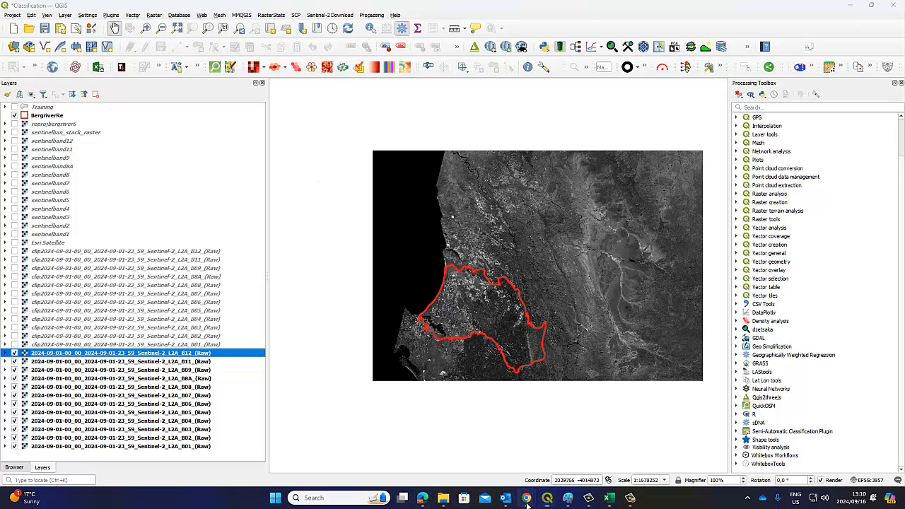
mouse_move(526, 499)
left_click(487, 443)
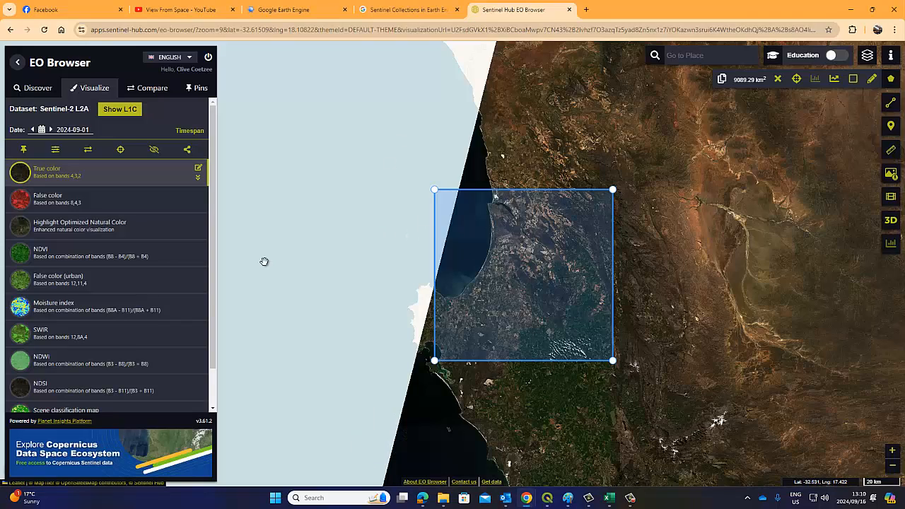
left_click(31, 91)
scroll(116, 308, "up", 5)
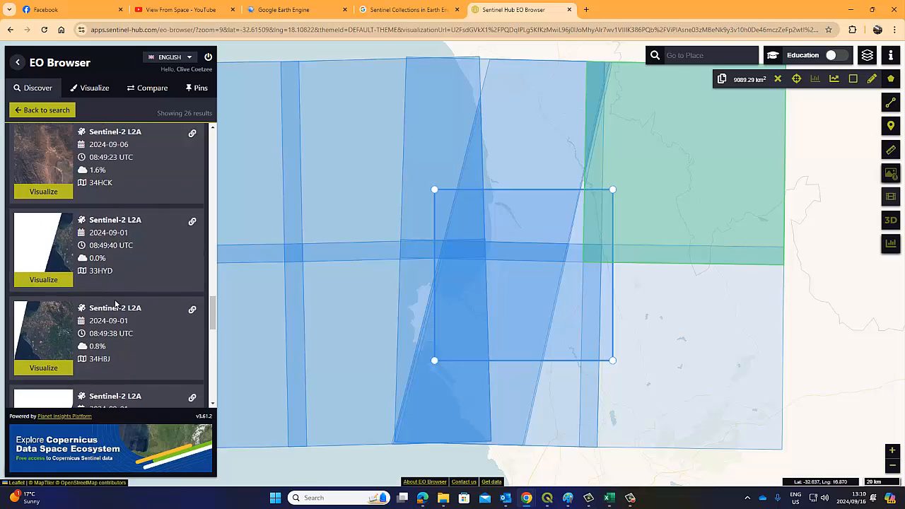
scroll(112, 298, "up", 3)
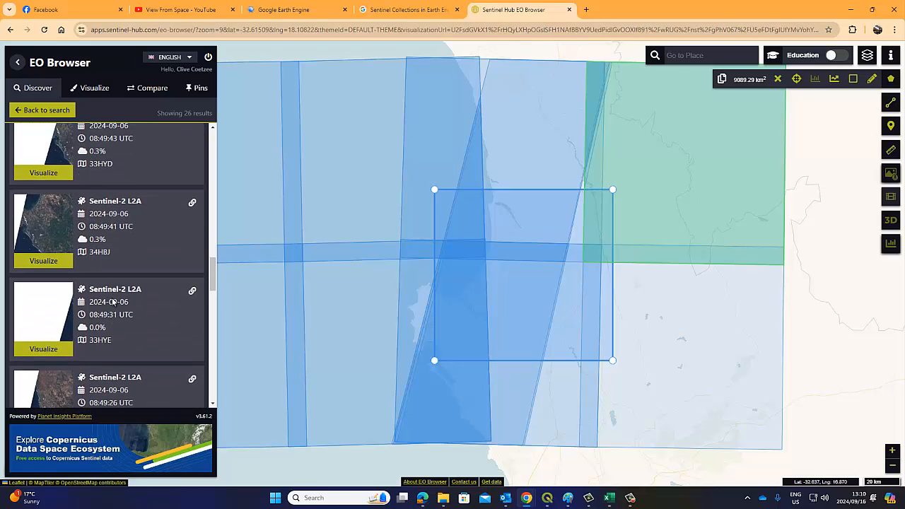
scroll(111, 298, "up", 3)
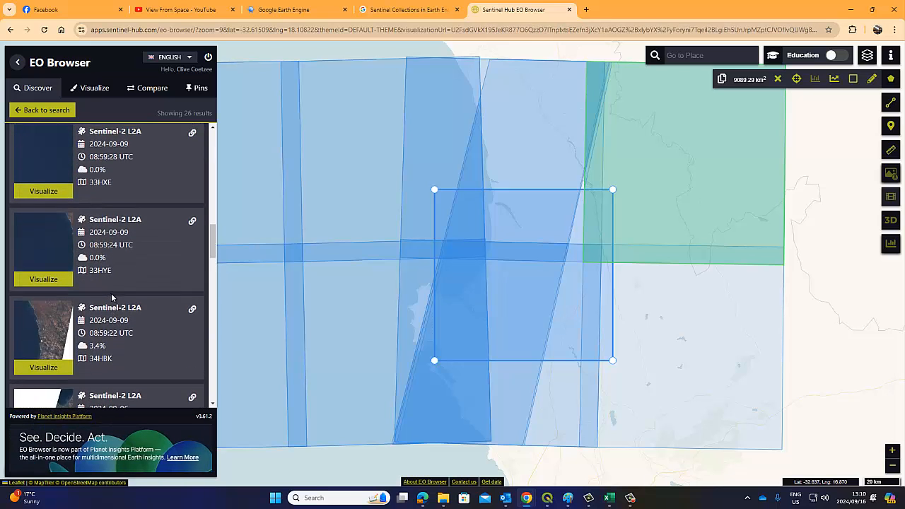
scroll(45, 332, "up", 1)
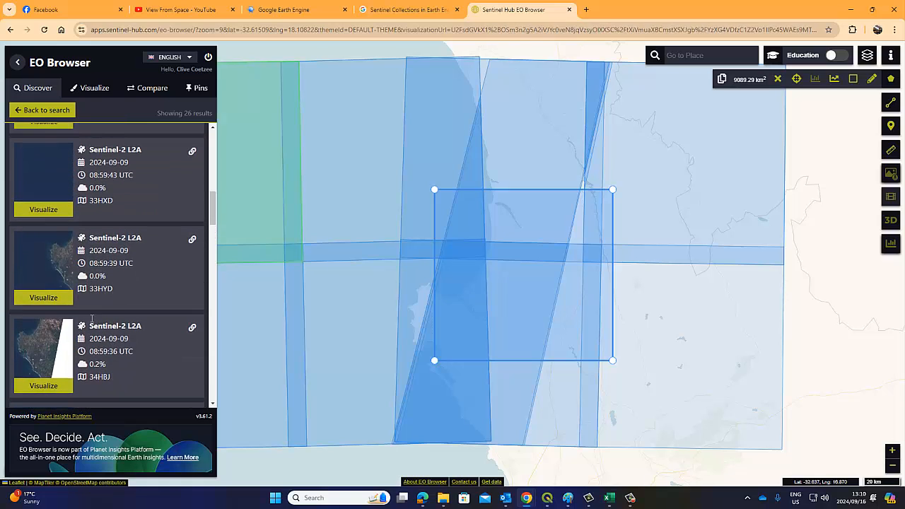
left_click(45, 342)
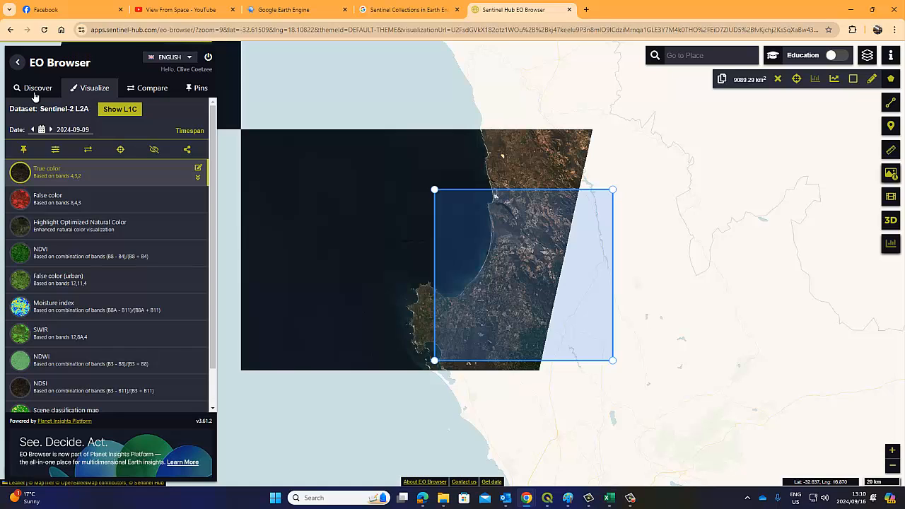
left_click(35, 93)
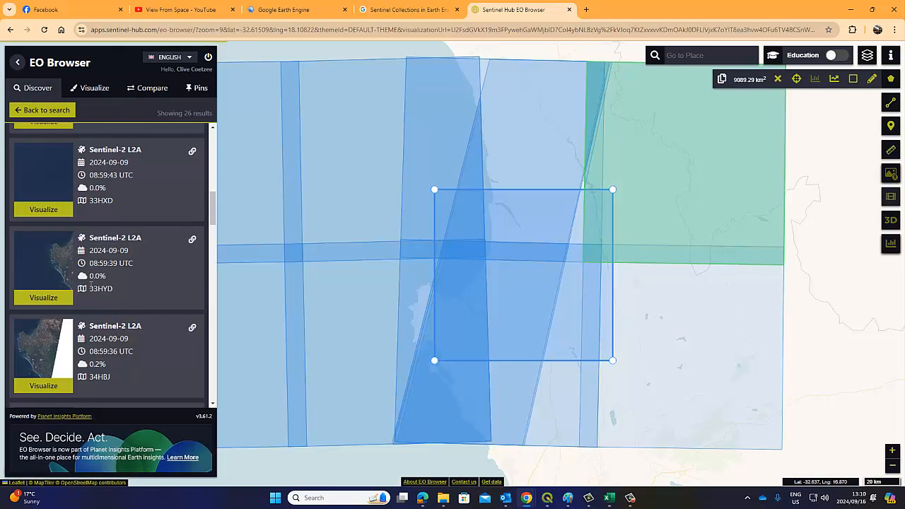
scroll(90, 286, "down", 1)
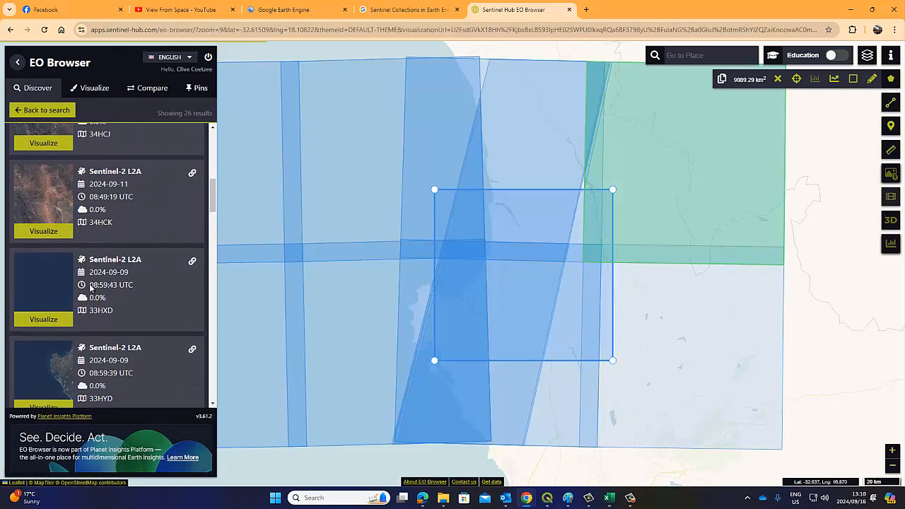
scroll(89, 286, "down", 6)
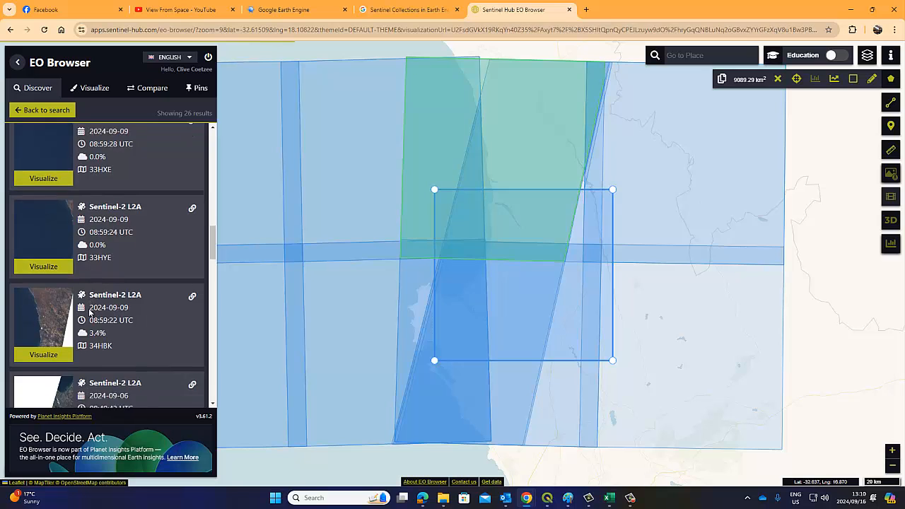
scroll(91, 304, "down", 3)
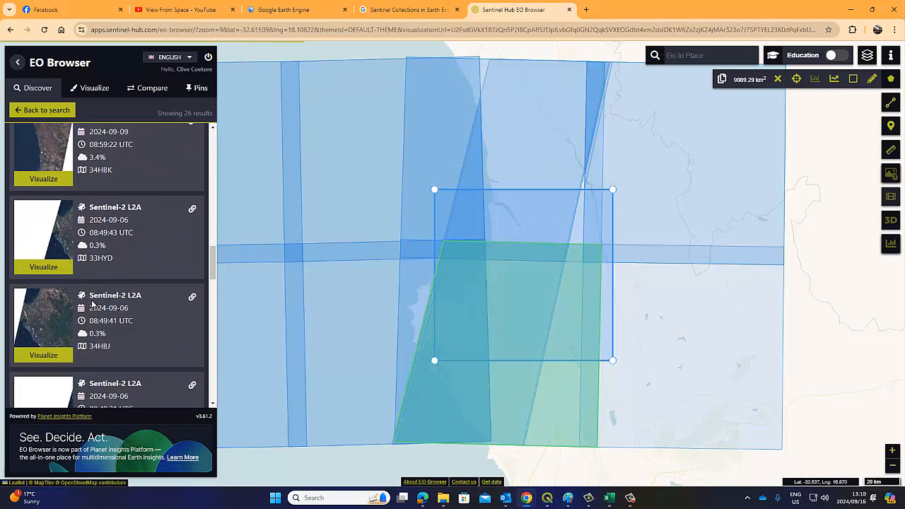
left_click(54, 320)
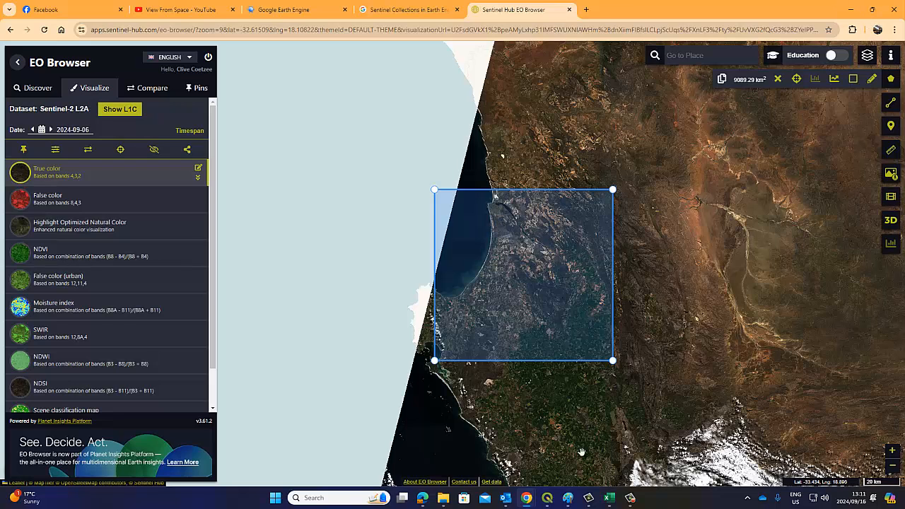
left_click(548, 498)
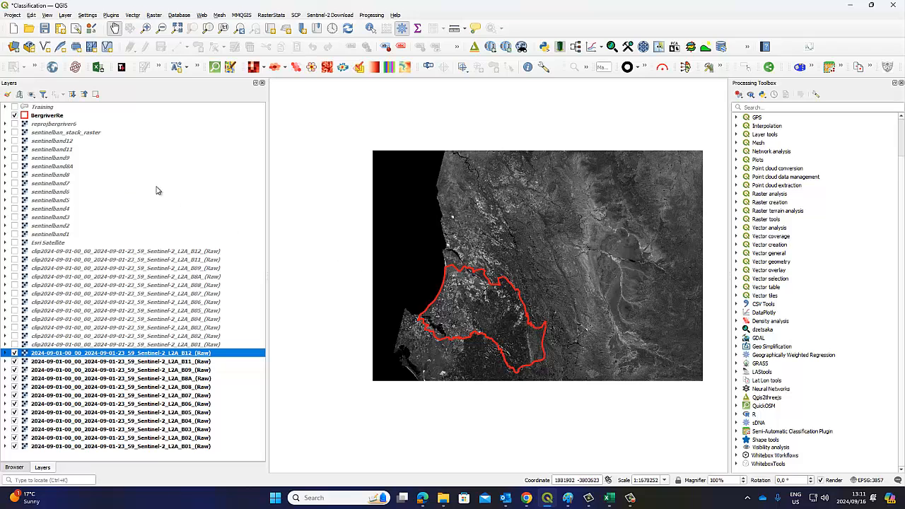
left_click(25, 133)
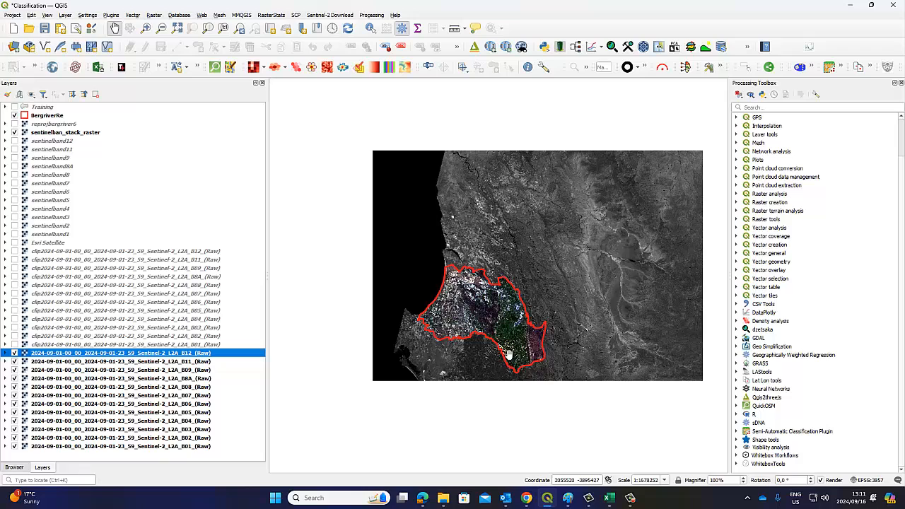
left_click(15, 133)
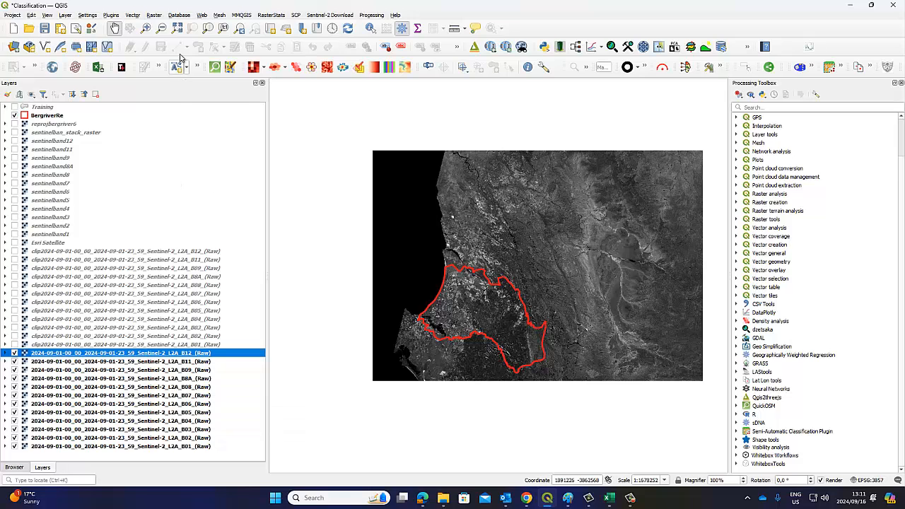
left_click(155, 14)
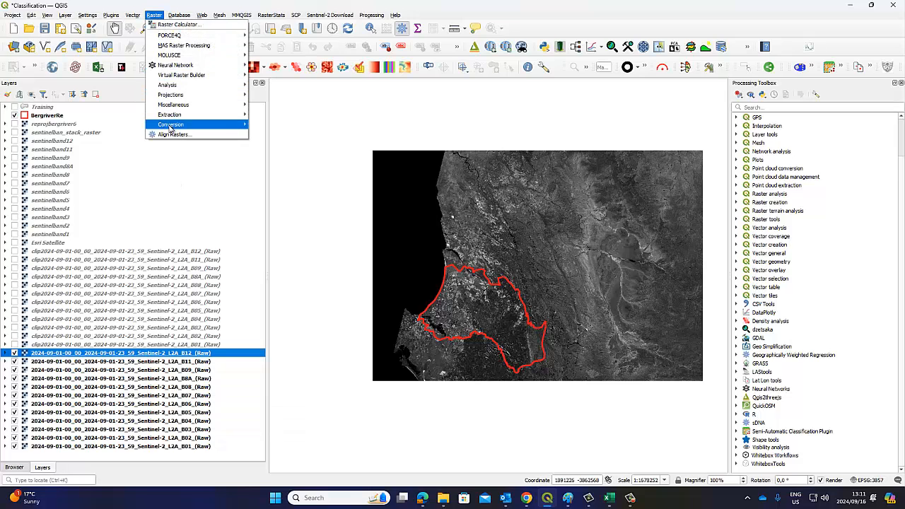
mouse_move(176, 126)
mouse_move(203, 119)
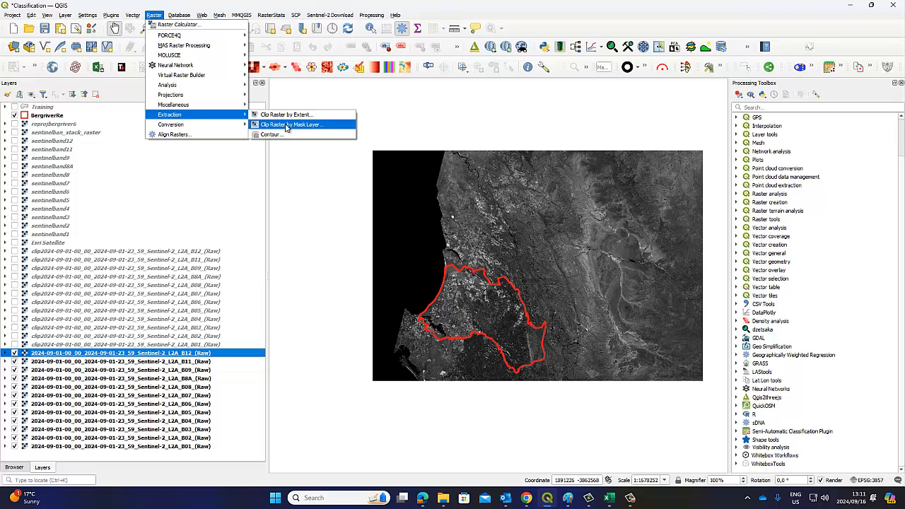
Open the SCP band set definitions and remove the clipped band set
left_click(850, 46)
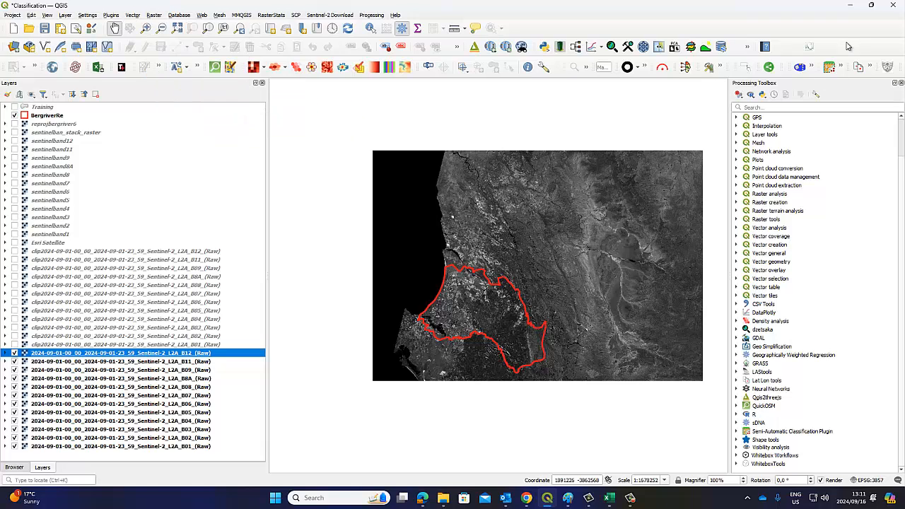
left_click(832, 66)
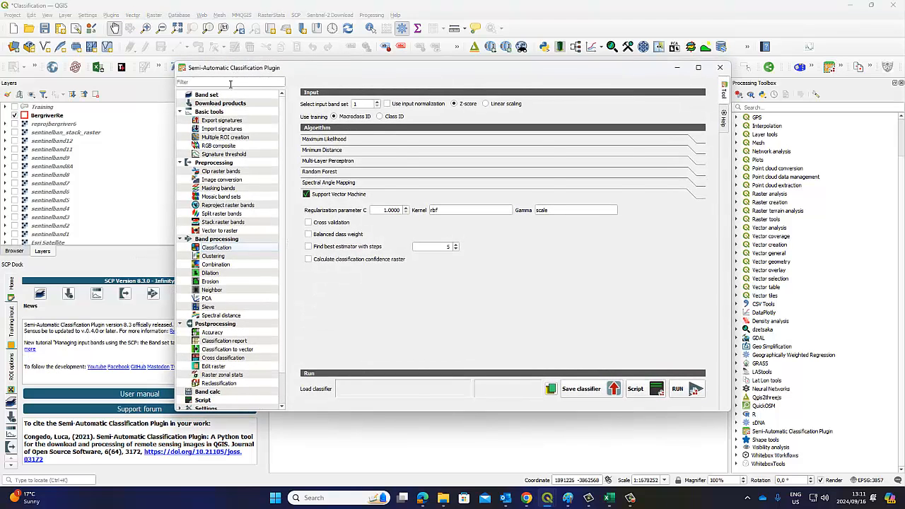
left_click(212, 95)
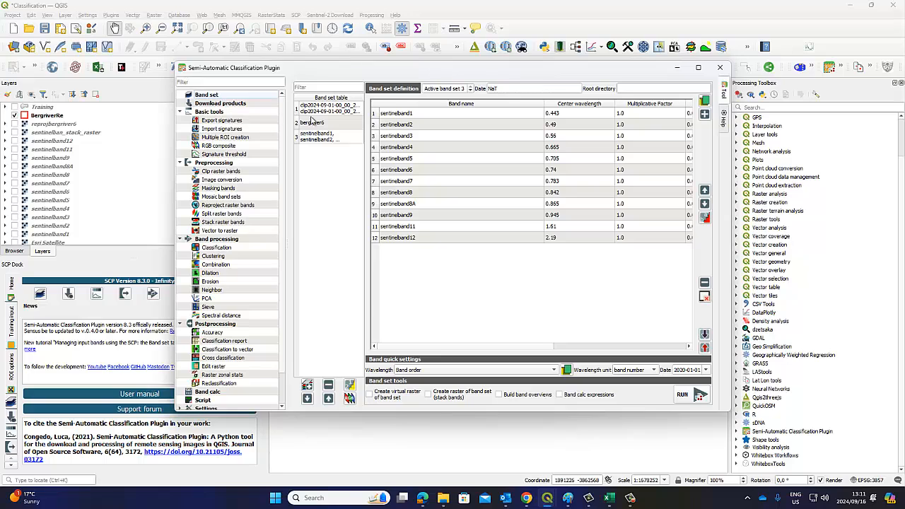
left_click(327, 111)
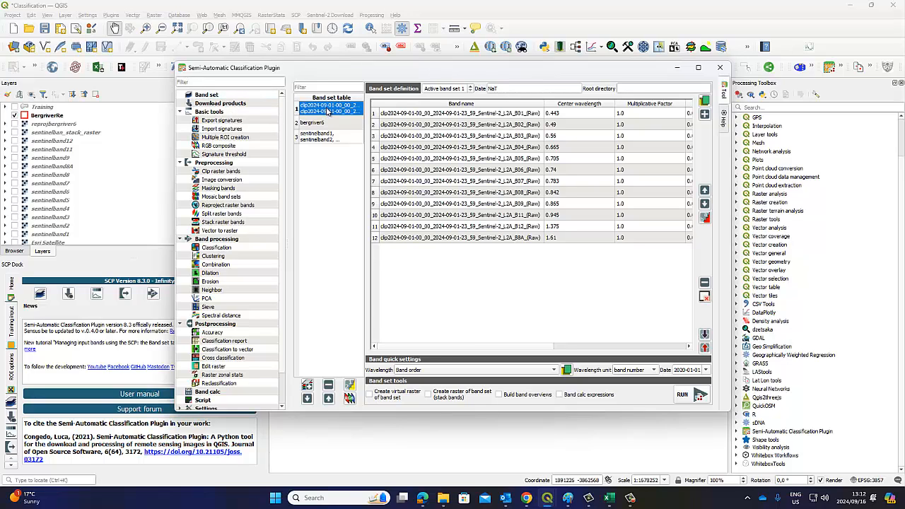
left_click(332, 196)
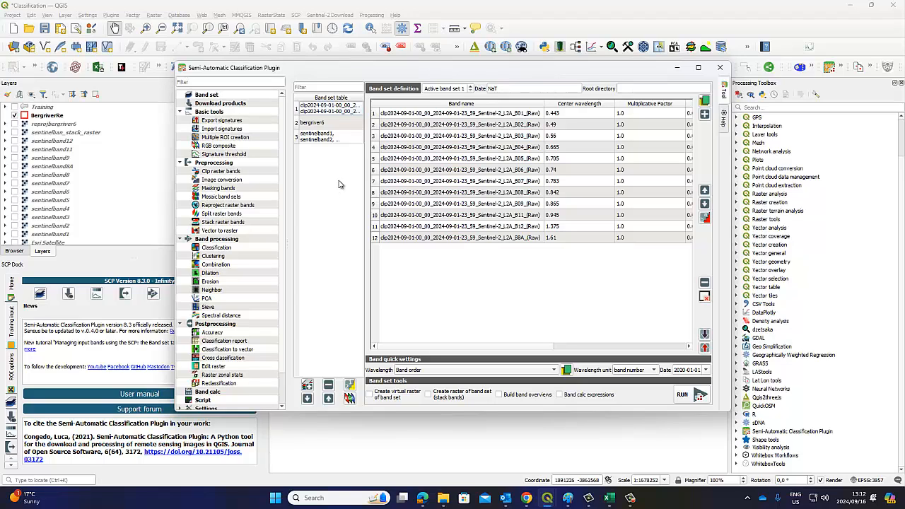
left_click(323, 110)
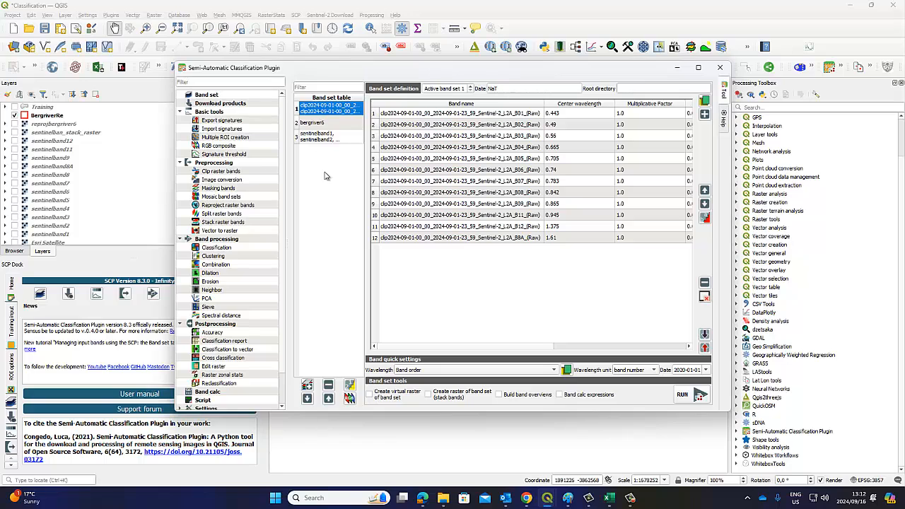
left_click(328, 385)
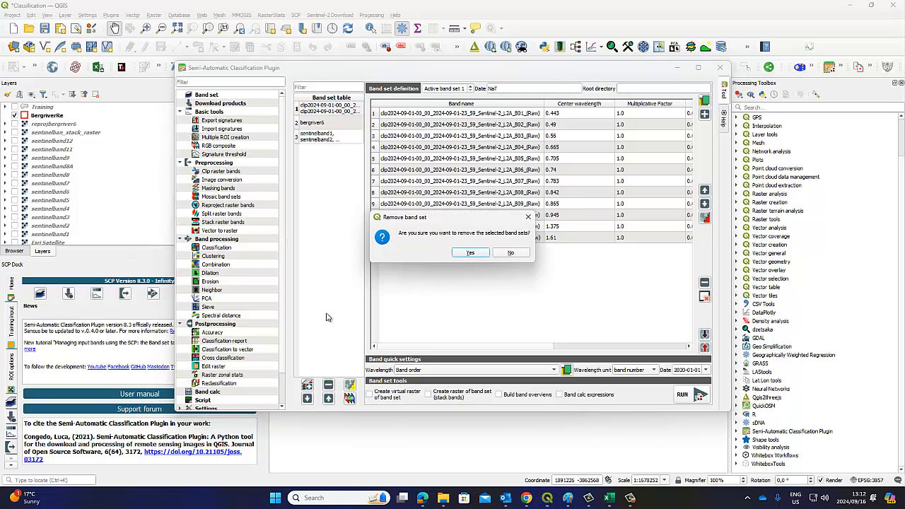
left_click(472, 253)
Remove the bergriver6 and sentinelband band sets and move the plugin window
left_click(332, 109)
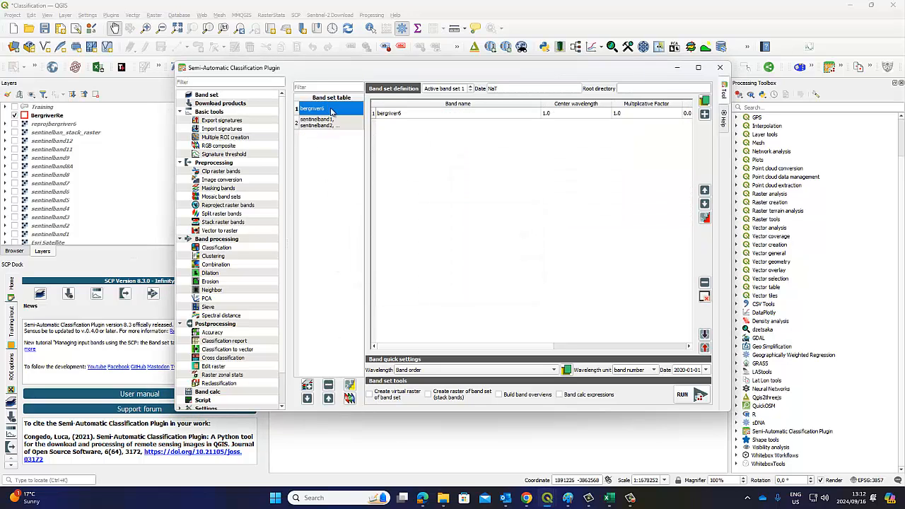
left_click(327, 386)
left_click(469, 253)
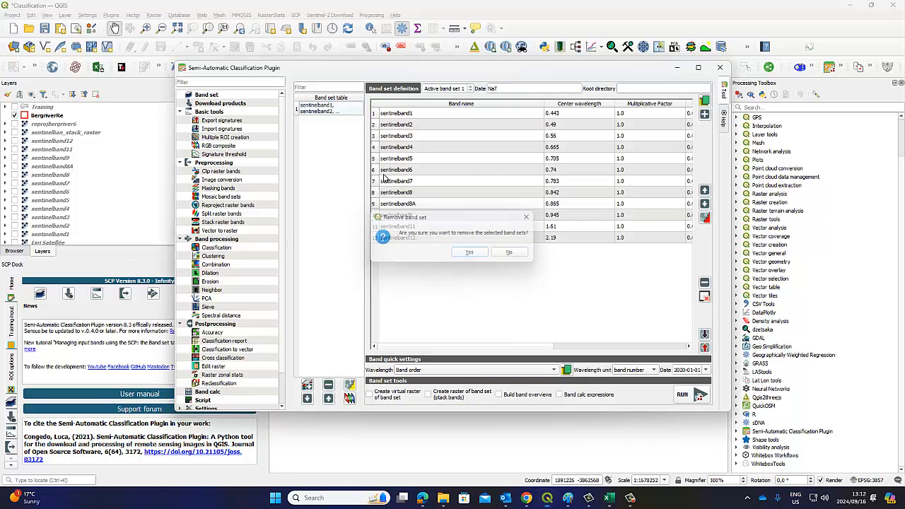
left_click(327, 110)
left_click(327, 386)
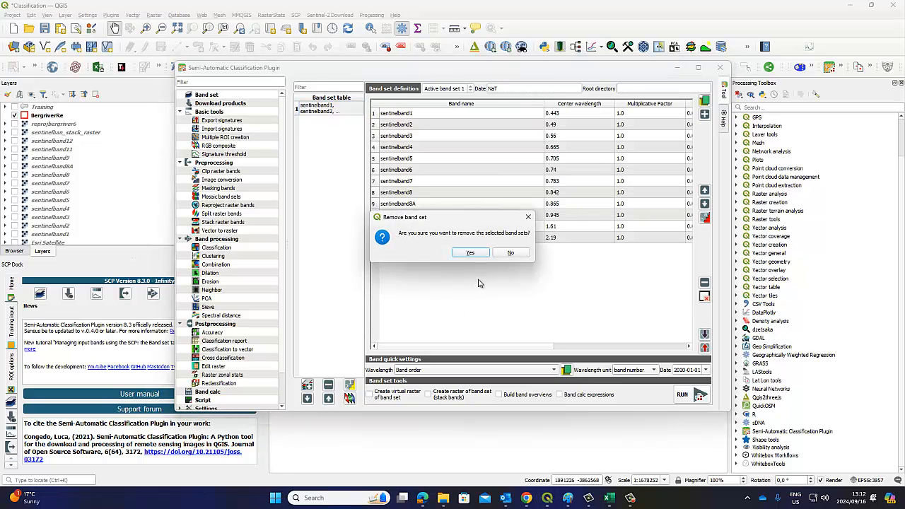
left_click(471, 253)
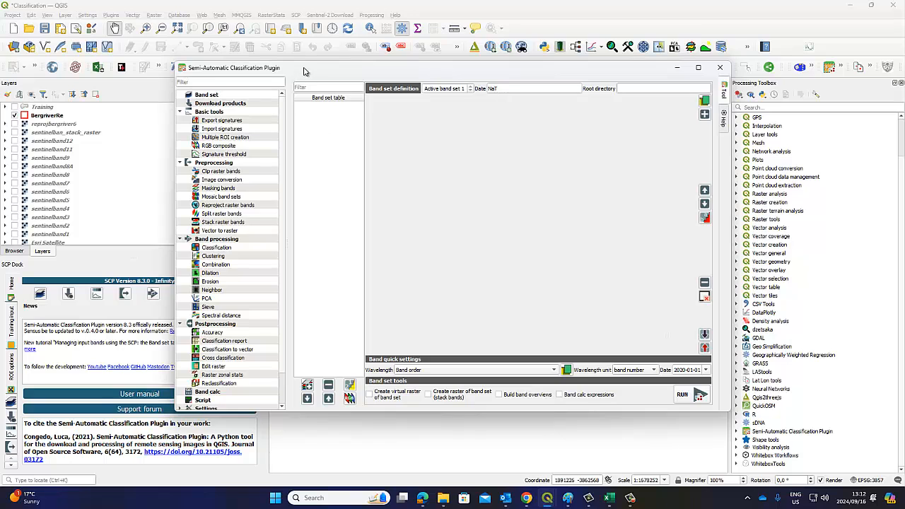
mouse_move(305, 68)
left_mouse_down()
mouse_move(292, 53)
mouse_move(290, 67)
left_mouse_up()
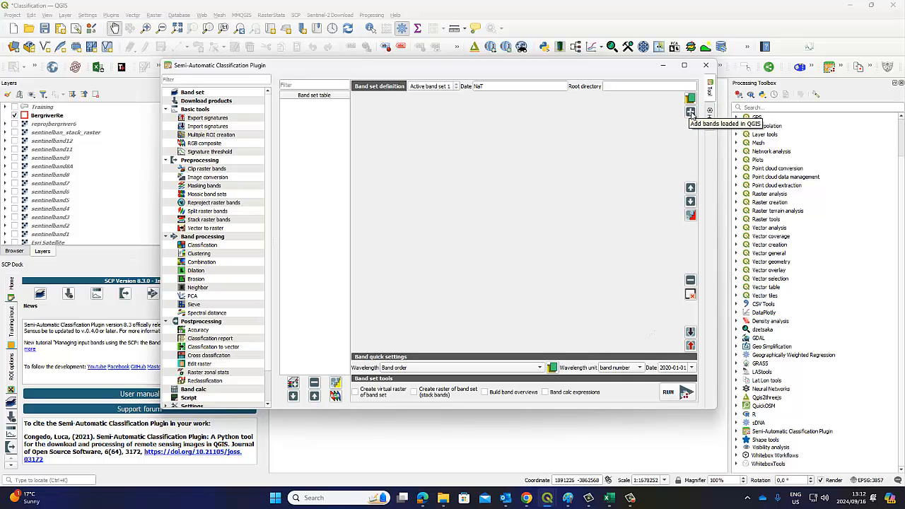
Add the twelve raw 2024-09-01 Sentinel-2 bands, B01–B12 and B8A, to band set 1
left_click(690, 112)
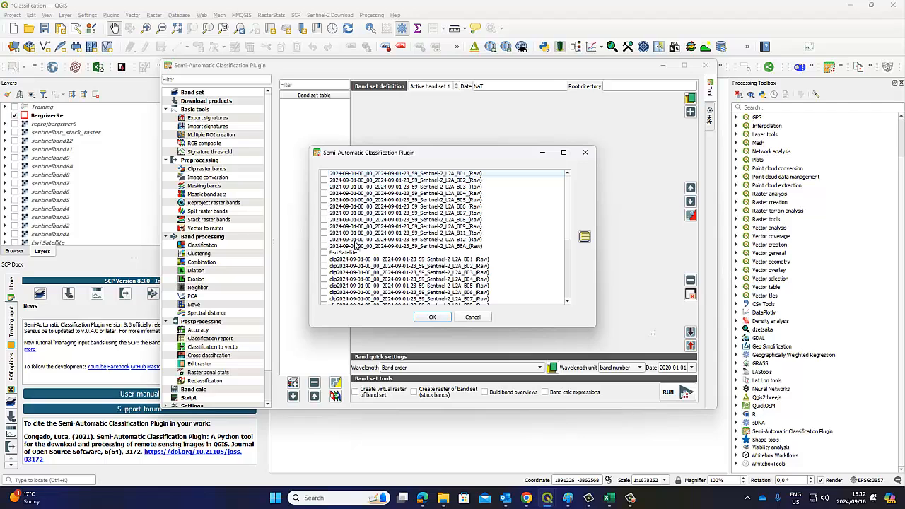
left_click(324, 212)
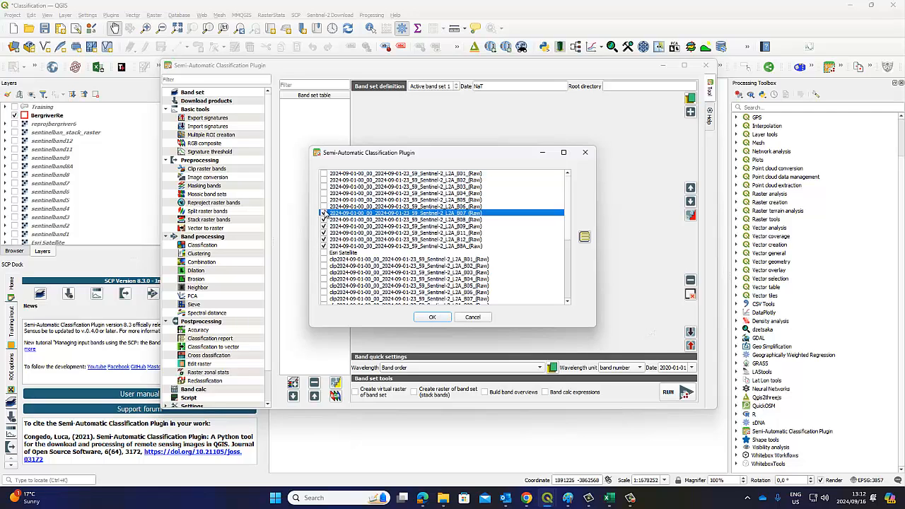
left_click(324, 173)
left_click(433, 317)
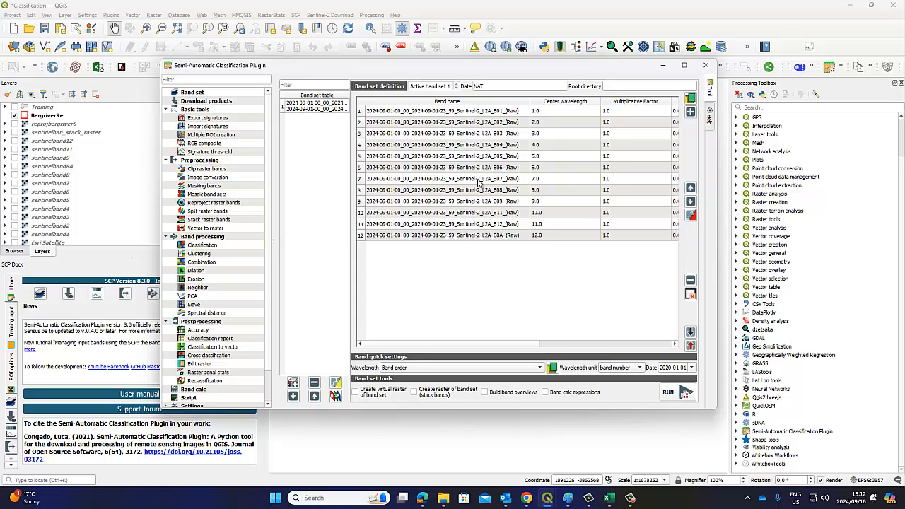
Move B8A up three rows to sit after B08 and apply the Sentinel-2 wavelength preset
left_click(543, 368)
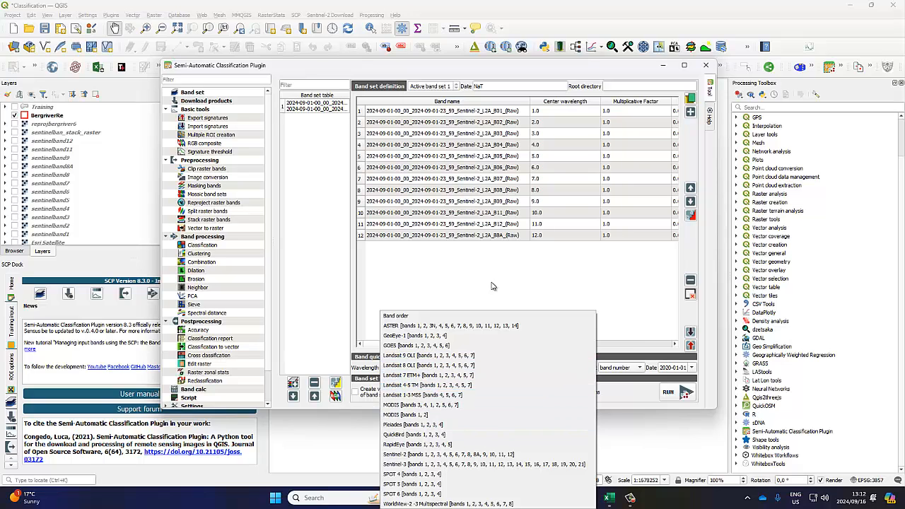
left_click(505, 247)
left_click(504, 238)
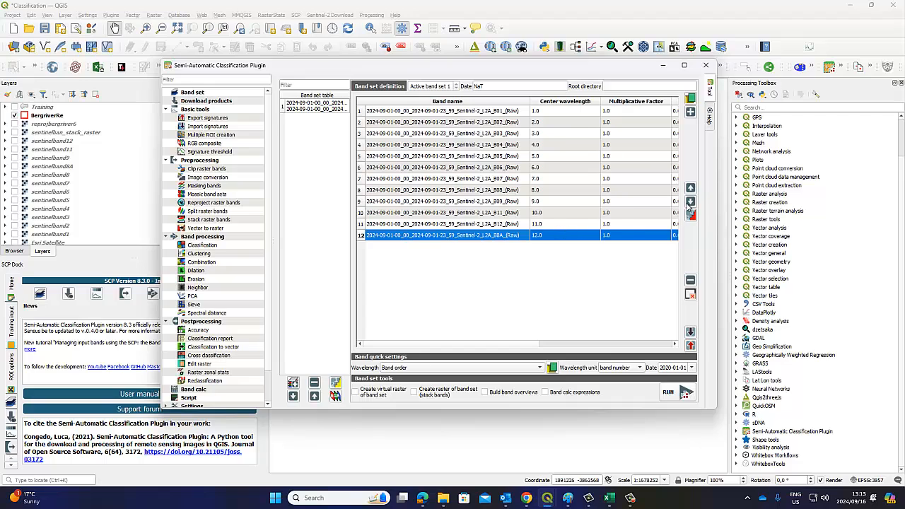
left_click(691, 189)
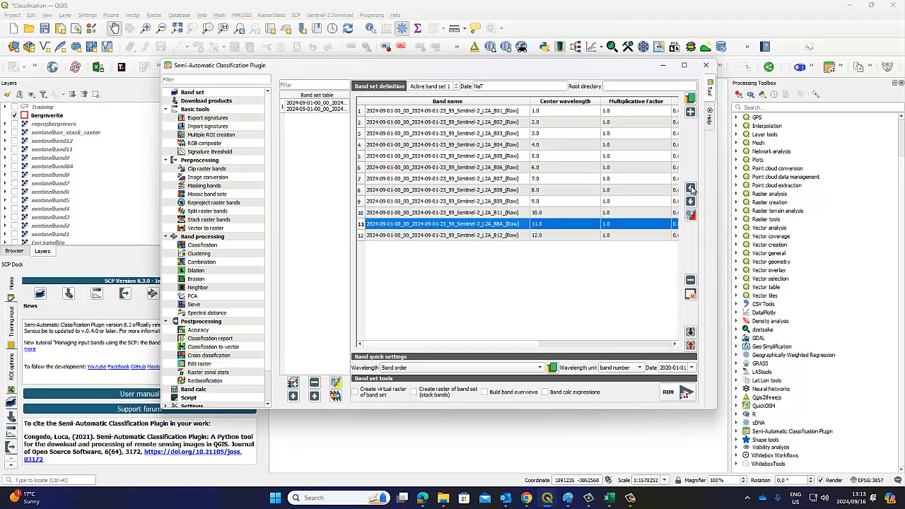
left_click(691, 189)
left_click(690, 189)
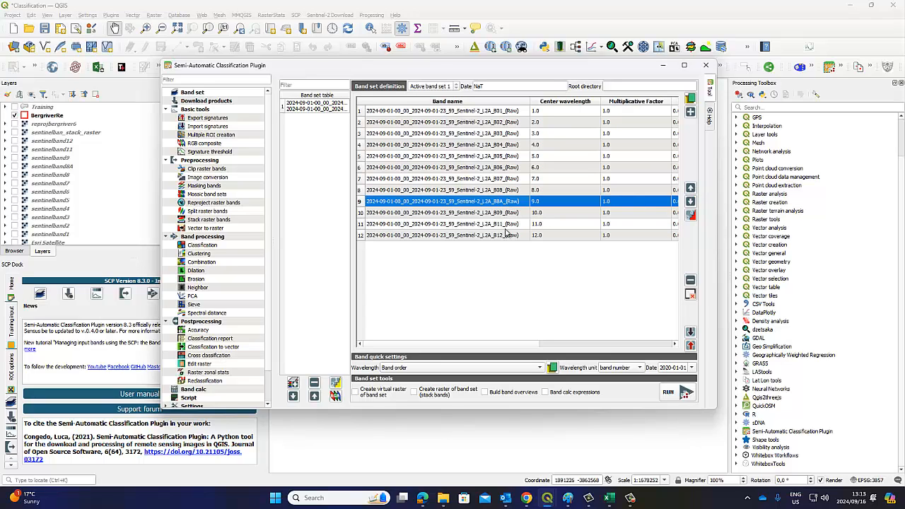
left_click(413, 369)
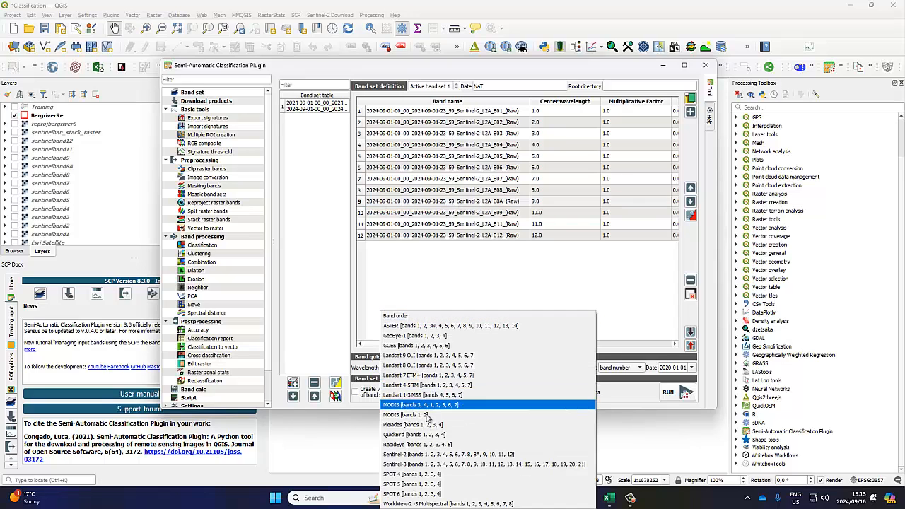
left_click(418, 454)
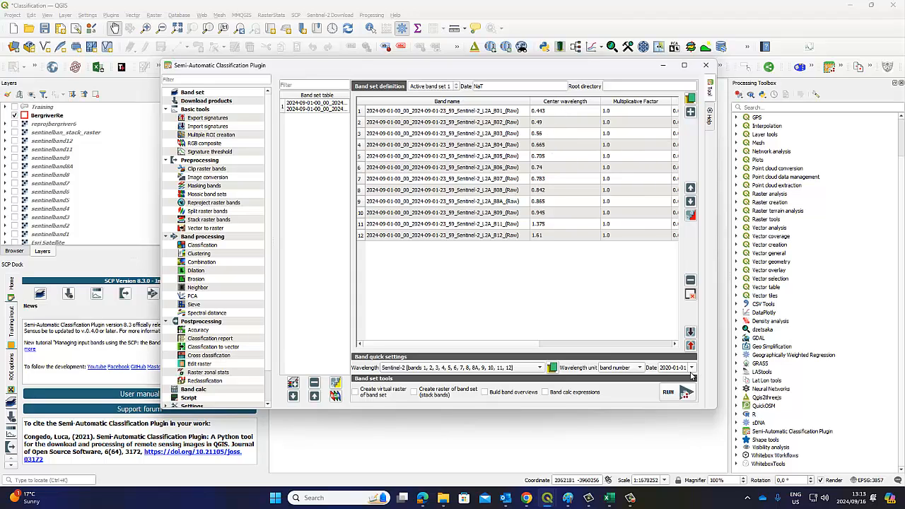
Set the band set date to 1 September 2024 using the calendar
left_click(693, 370)
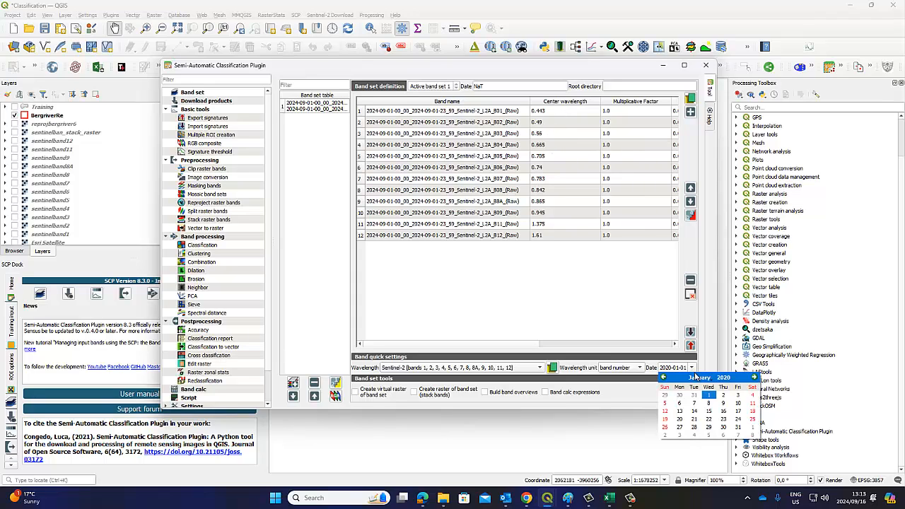
left_click(707, 378)
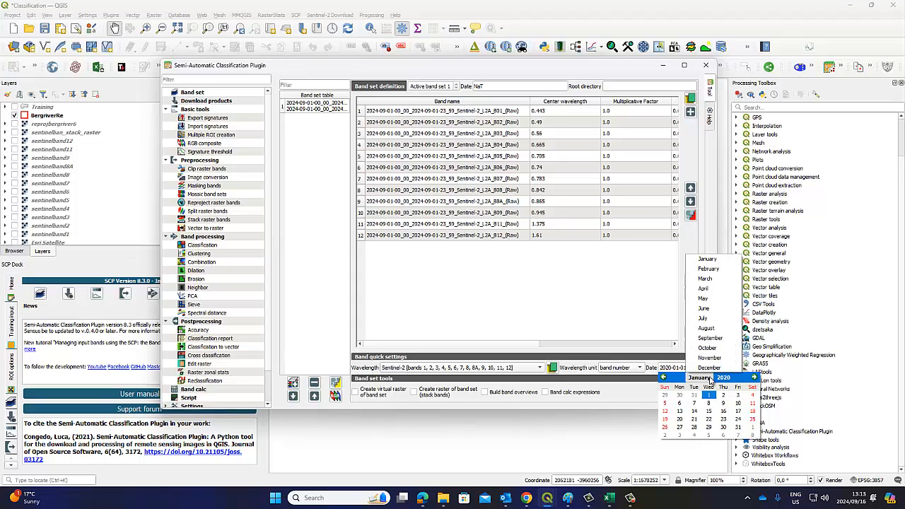
left_click(710, 338)
left_click(734, 380)
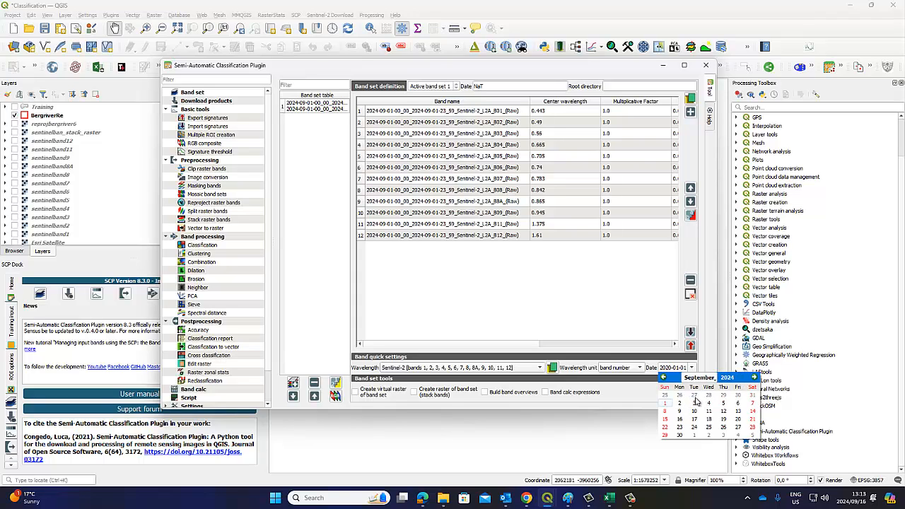
left_click(665, 395)
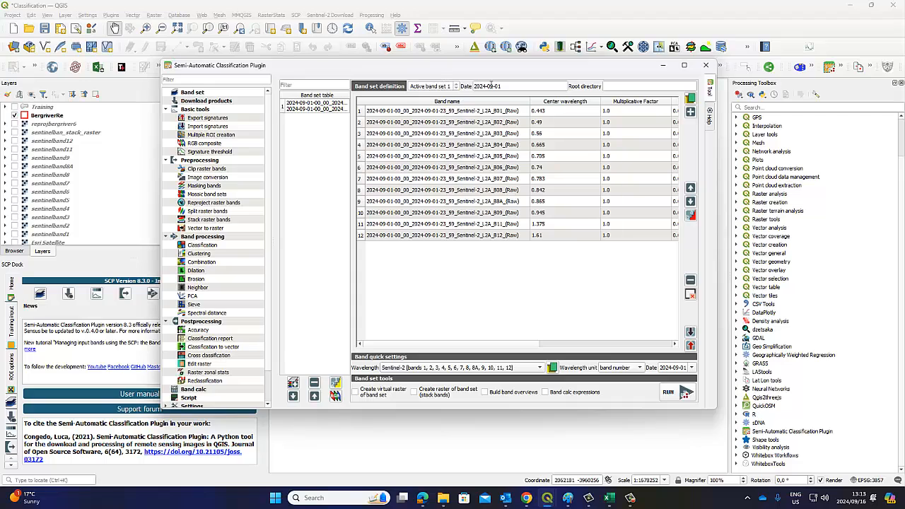
triple_click(493, 86)
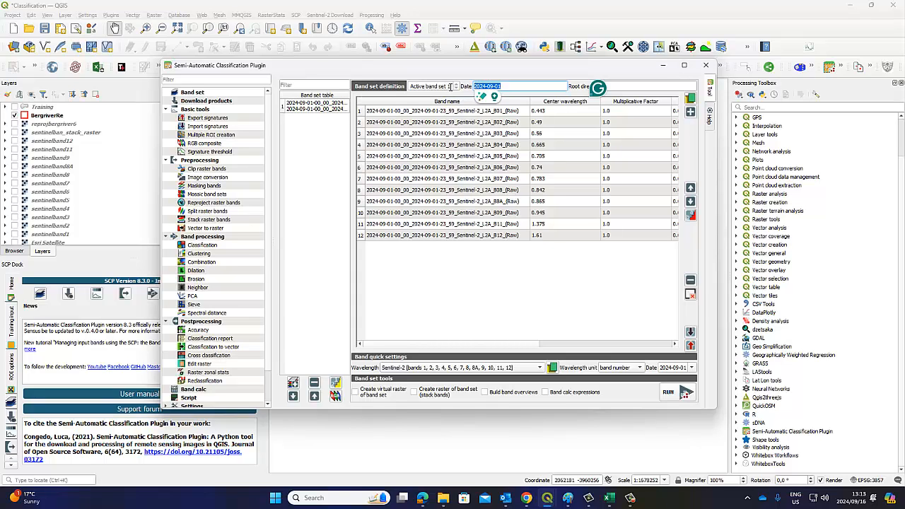
left_click(309, 104)
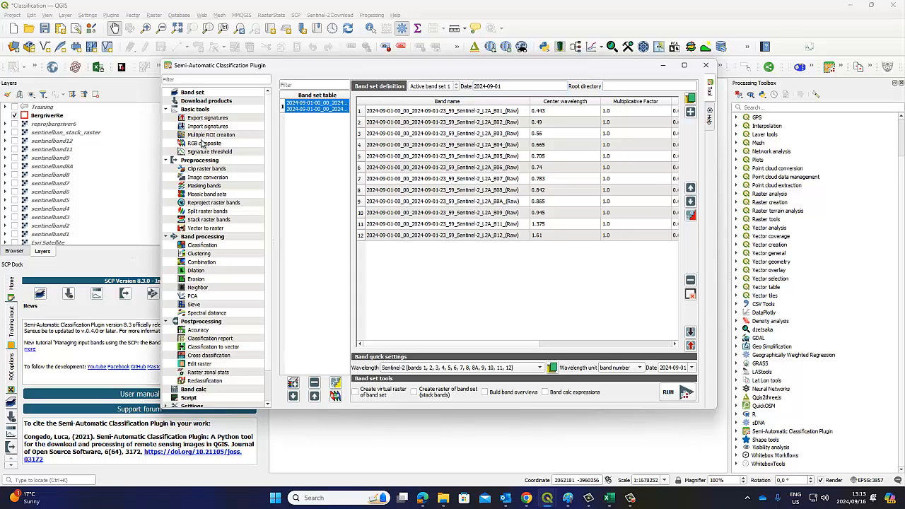
Configure Clip raster bands for band set 1 with the BergriverRe vector and output prefix 'clip'
left_click(206, 170)
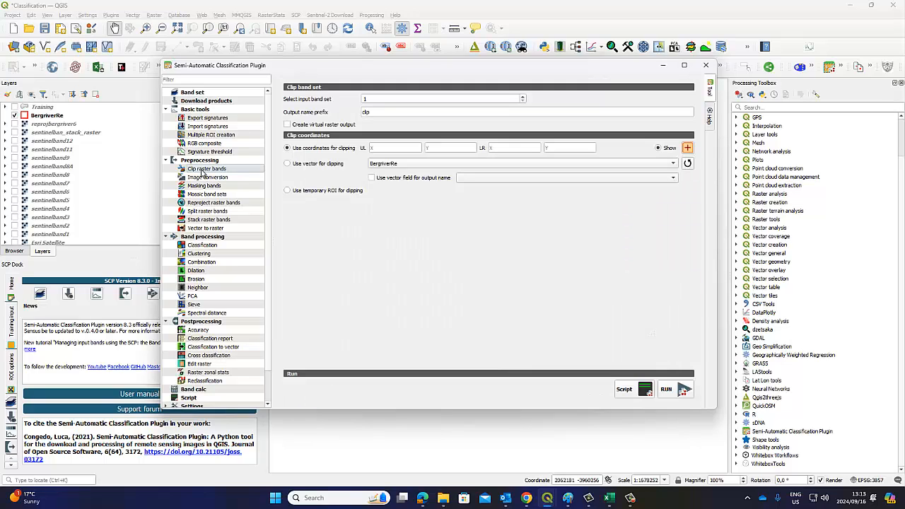
double_click(363, 112)
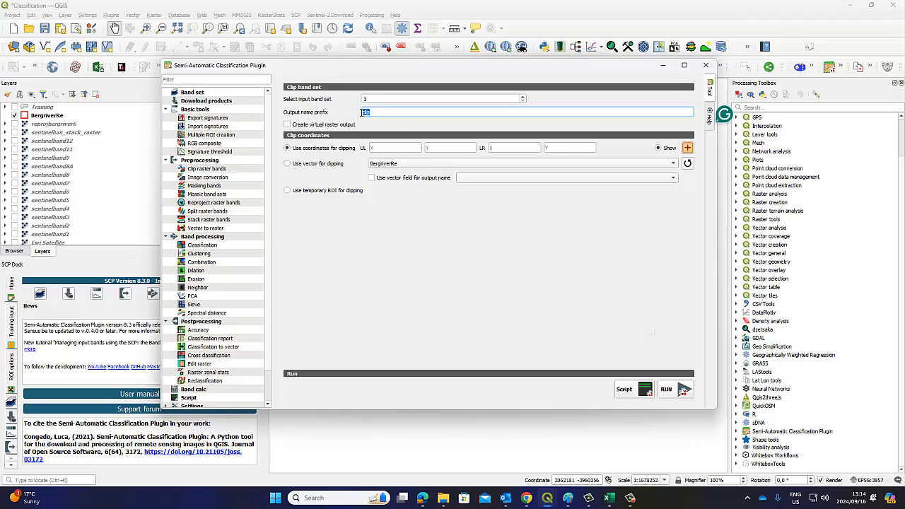
left_click(287, 164)
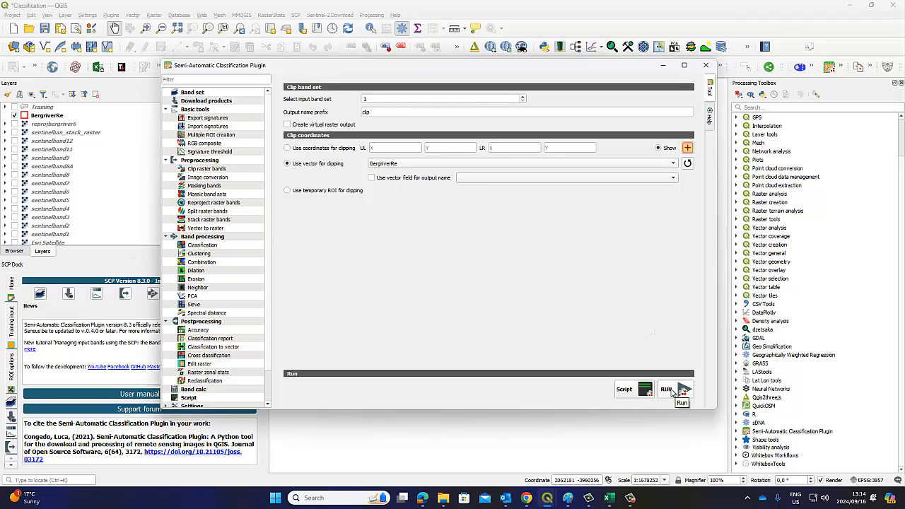
left_click(671, 390)
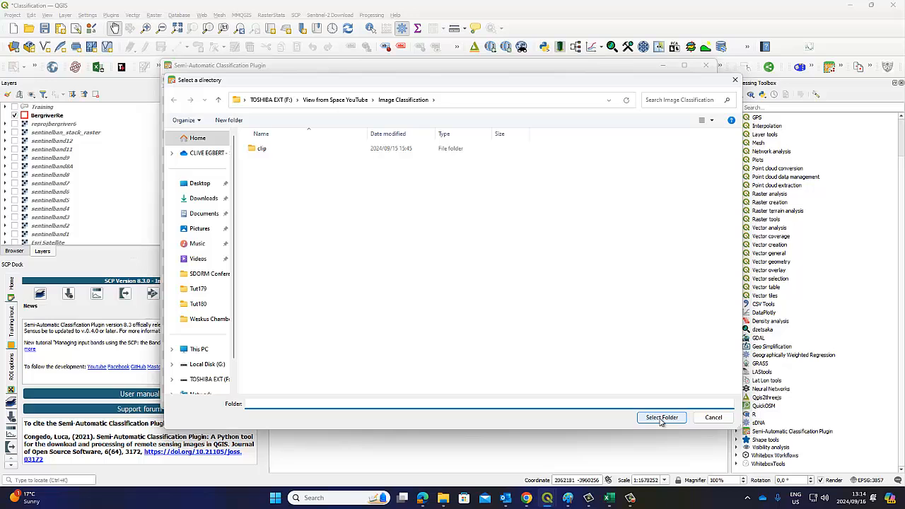
left_click(714, 417)
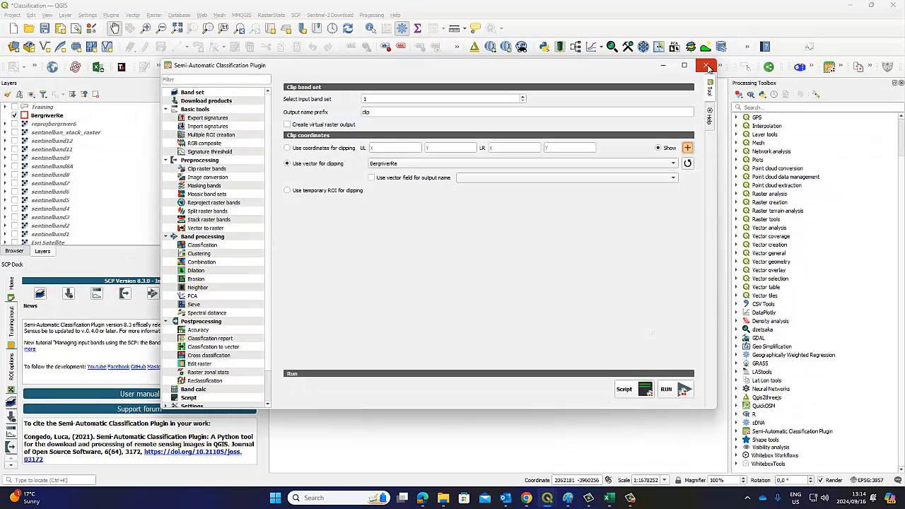
Close the classification plugin, widen the Layers panel, and hide the twelve unclipped band layers
left_click(707, 67)
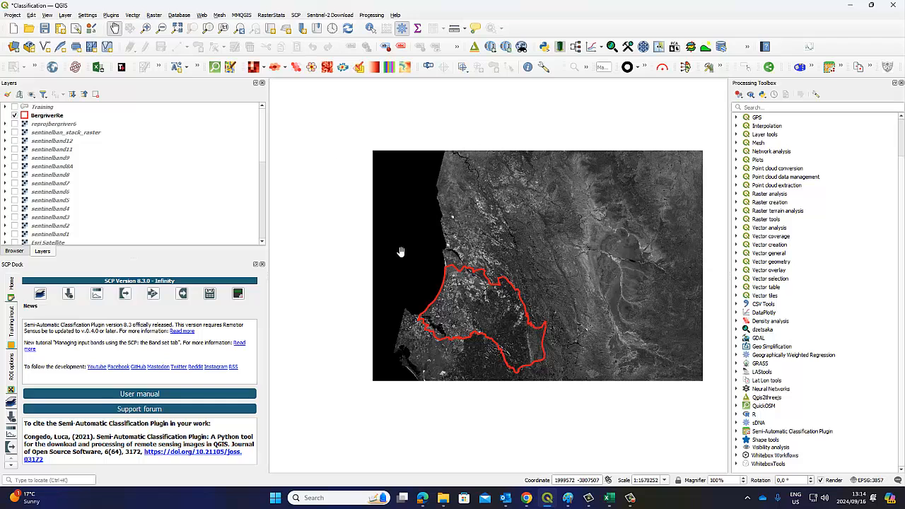
left_click(262, 265)
left_click_drag(267, 229, 228, 267)
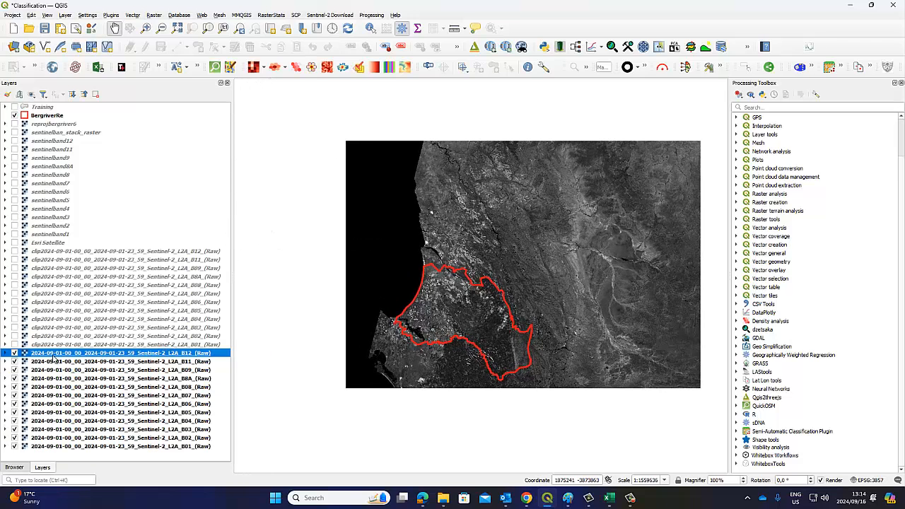
left_click(14, 352)
left_click(14, 361)
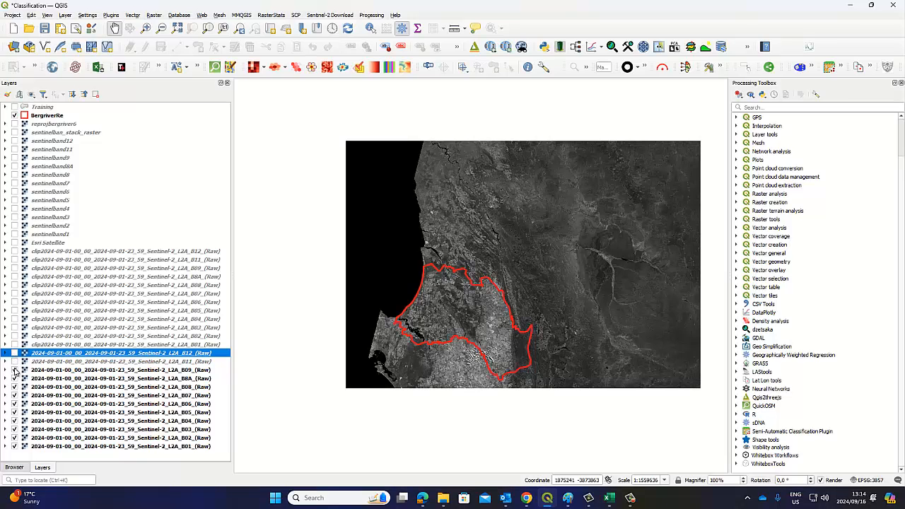
left_click(14, 370)
left_click(14, 379)
left_click(14, 387)
left_click(14, 395)
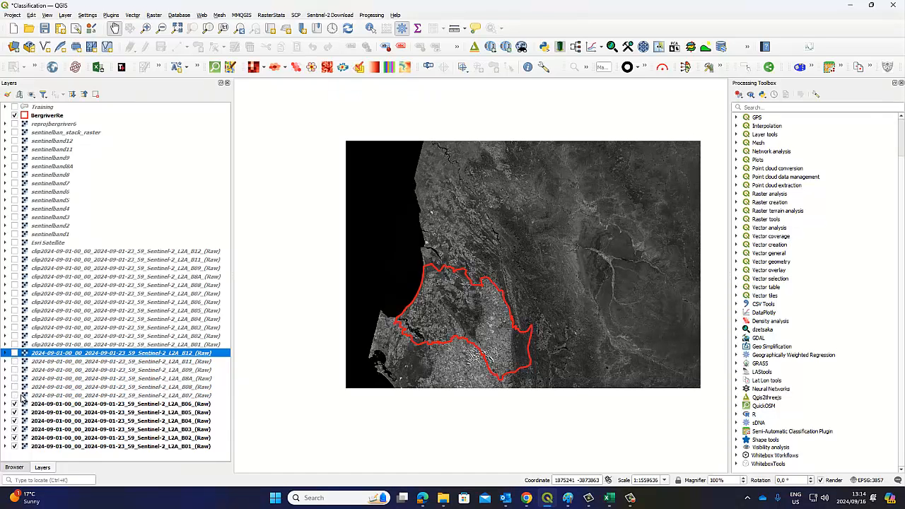
left_click(14, 404)
left_click(14, 413)
left_click(14, 421)
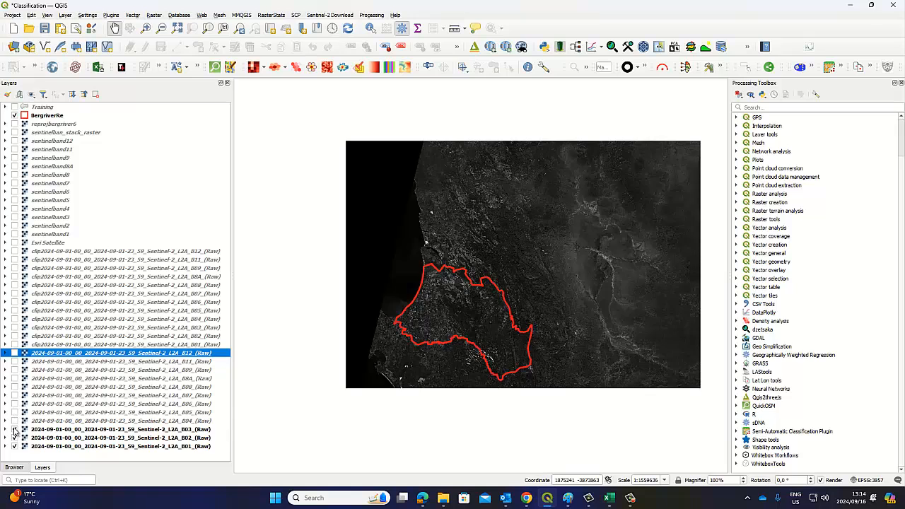
left_click(14, 430)
left_click(15, 437)
left_click(15, 446)
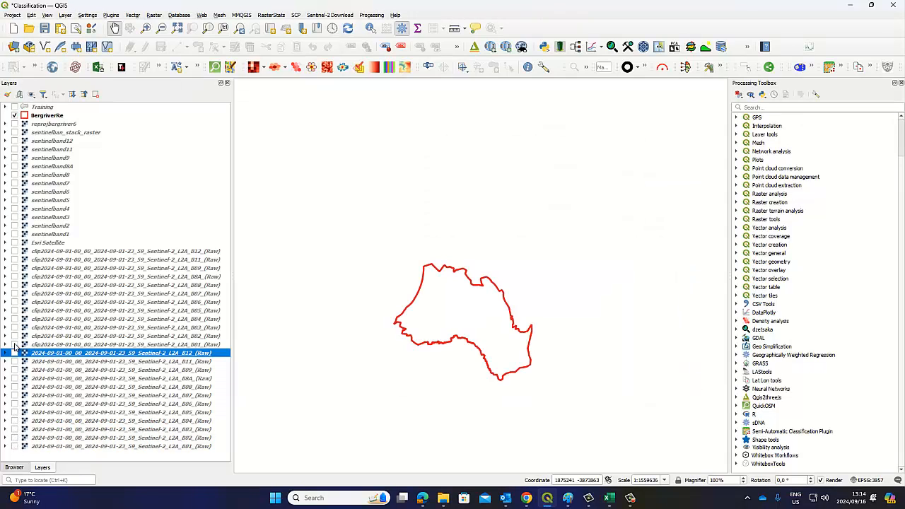
Show the twelve clipped band layers B01–B12 and B8A, then zoom into the map
left_click(14, 345)
left_click(15, 336)
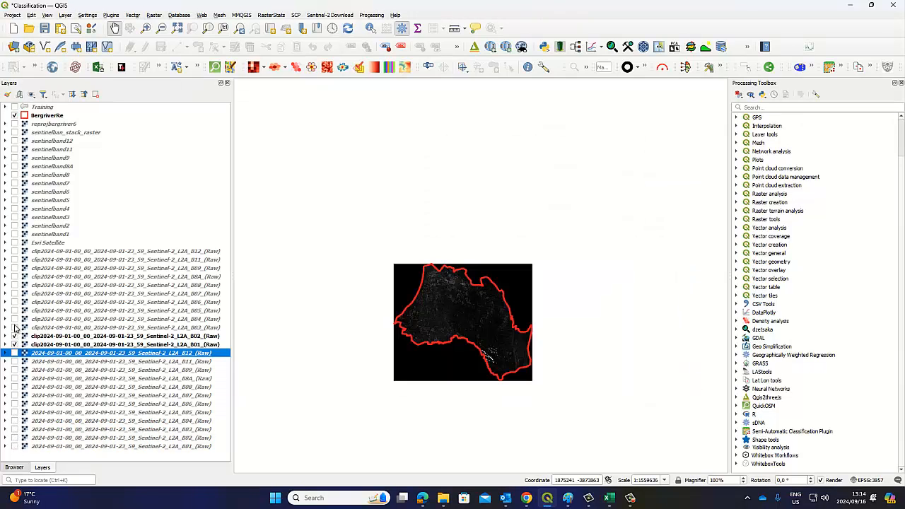
left_click(14, 327)
left_click(14, 319)
left_click(14, 311)
left_click(14, 301)
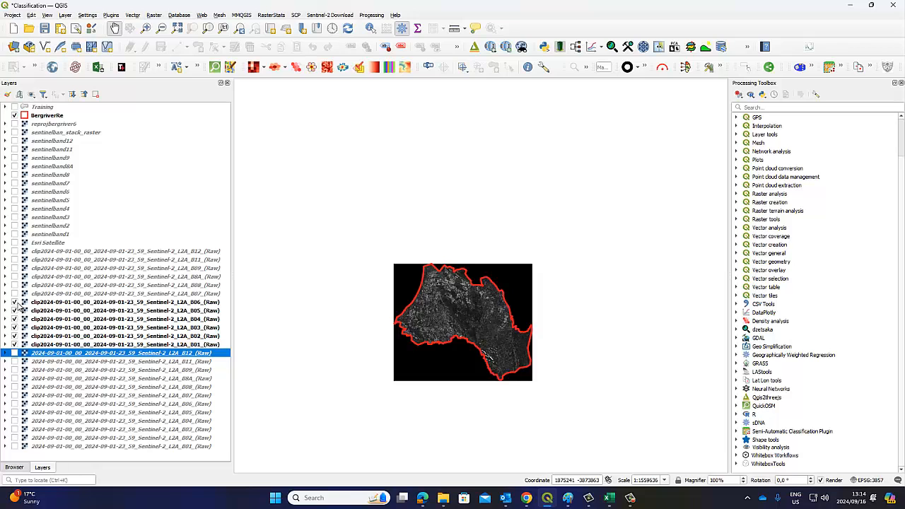
left_click(14, 294)
left_click(14, 284)
left_click(14, 277)
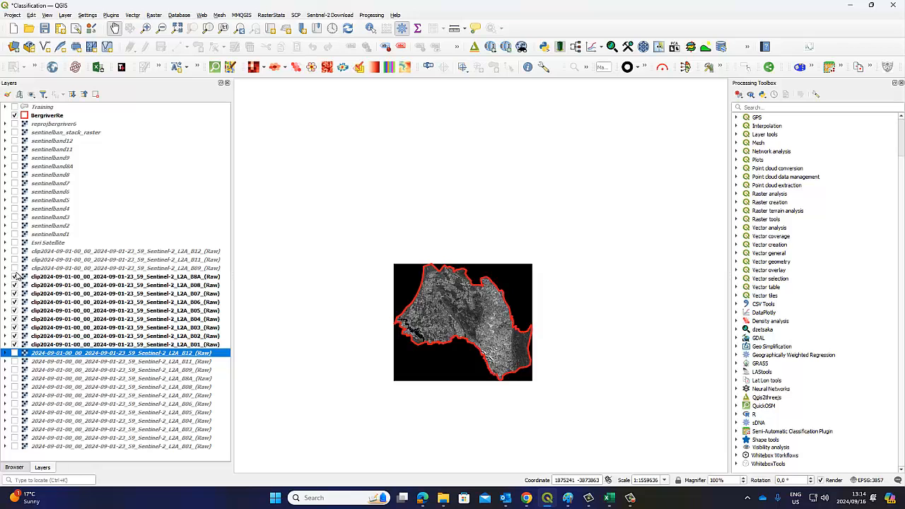
left_click(15, 268)
left_click(14, 259)
left_click(15, 252)
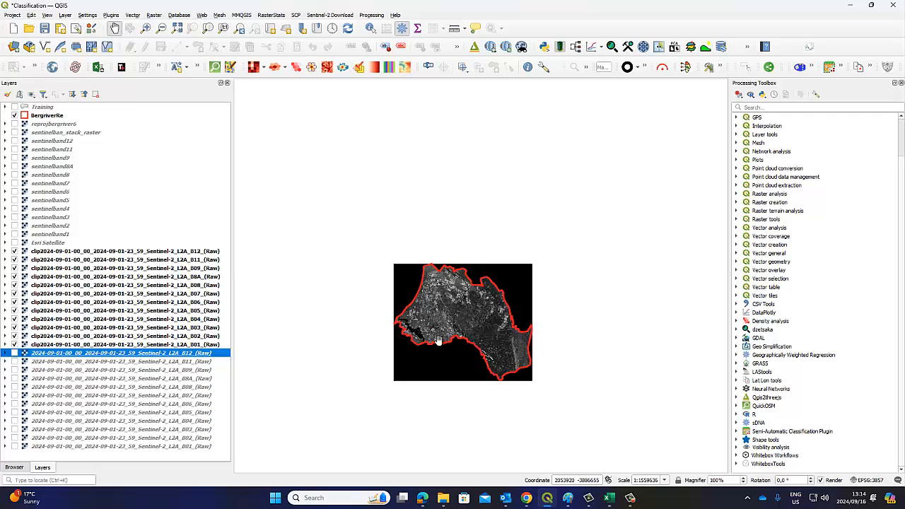
scroll(467, 327, "up", 1)
scroll(505, 325, "up", 1)
Pan and zoom around the clipped imagery inside the Berg River boundary, resizing the Layers panel
left_click_drag(504, 325, 547, 302)
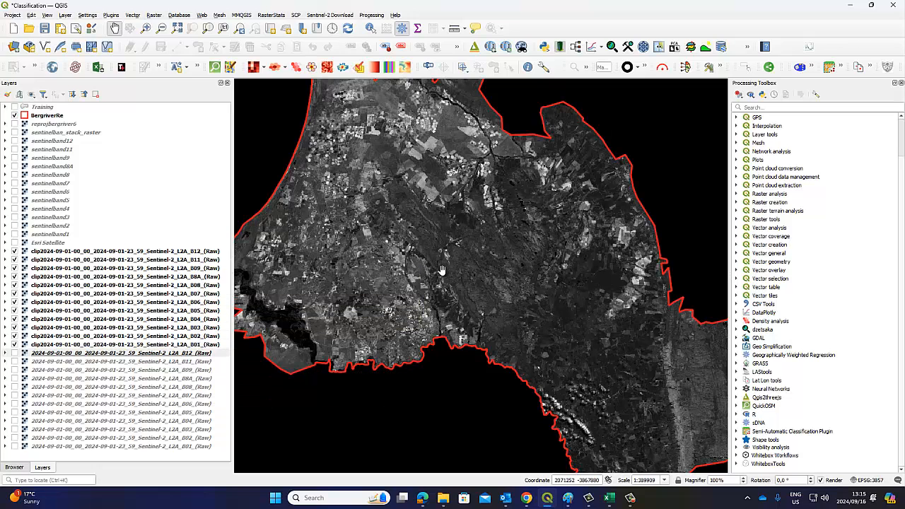
left_click_drag(266, 239, 306, 246)
left_click_drag(233, 234, 168, 236)
scroll(442, 245, "down", 1)
left_click_drag(446, 244, 412, 256)
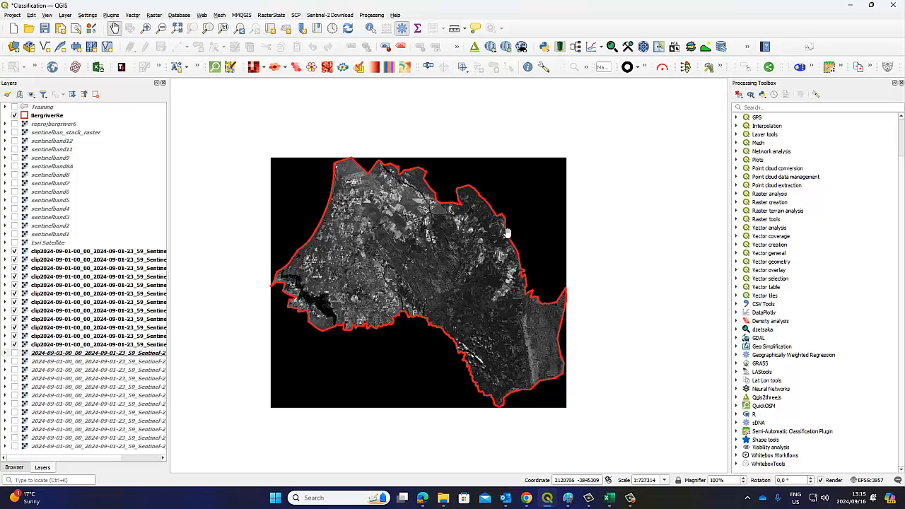
left_click_drag(168, 256, 222, 255)
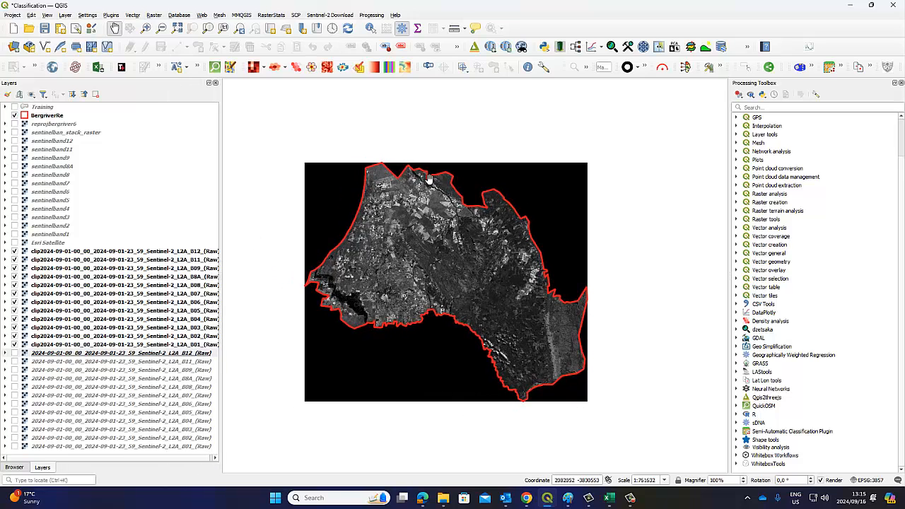
Select all twelve clipped band layers and open Raster > Extraction > Clip Raster by Mask Layer
left_click(153, 16)
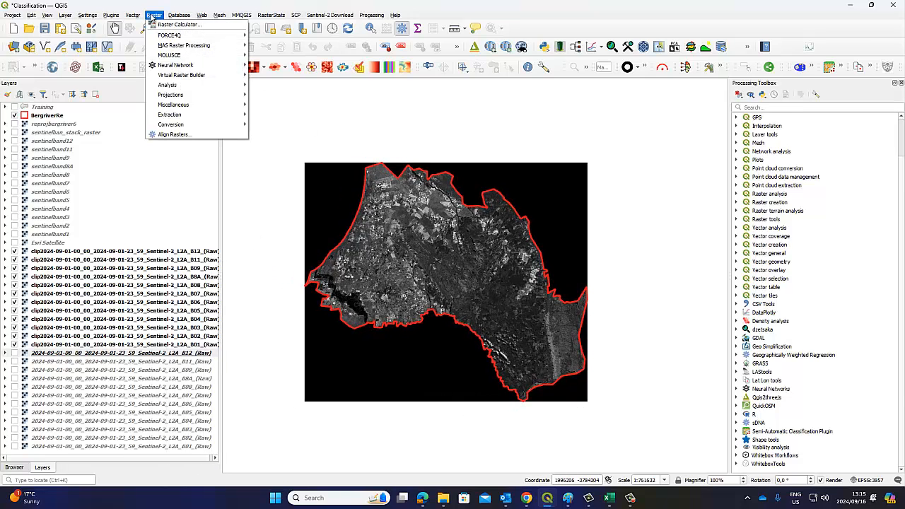
mouse_move(164, 115)
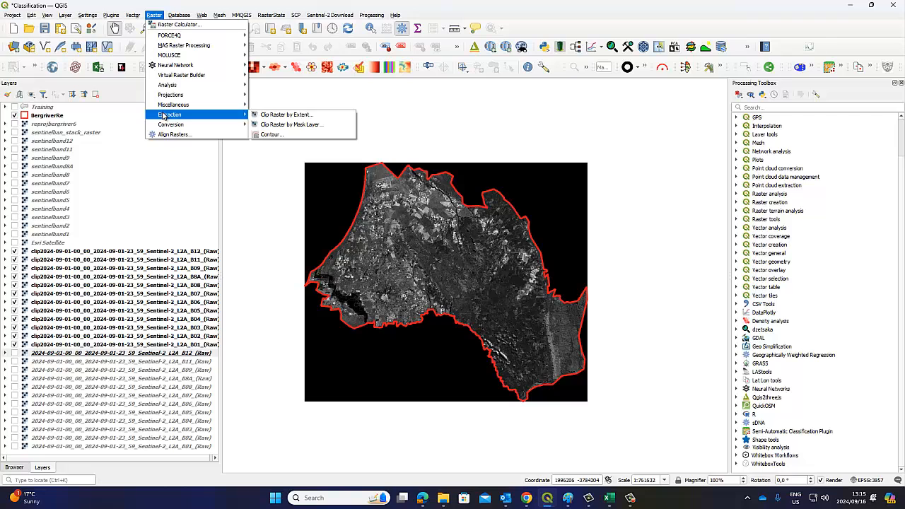
left_click(122, 253)
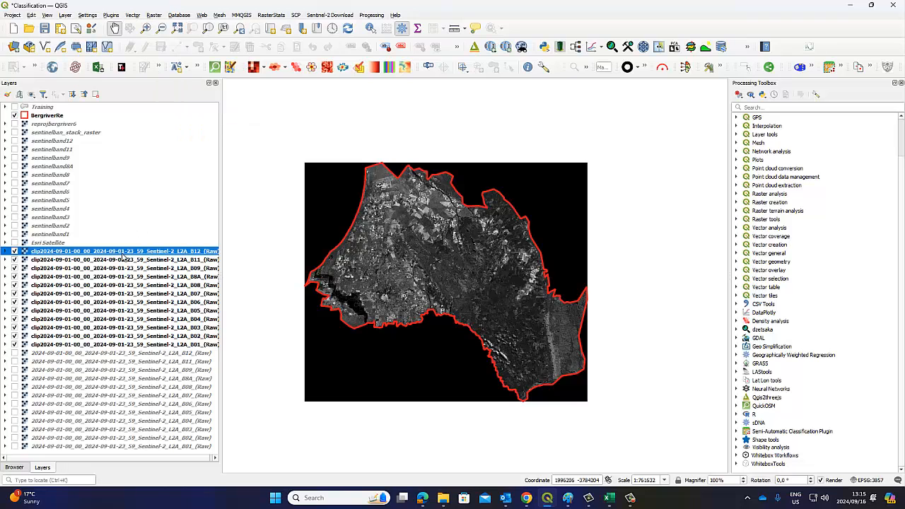
left_click(135, 345, "shift")
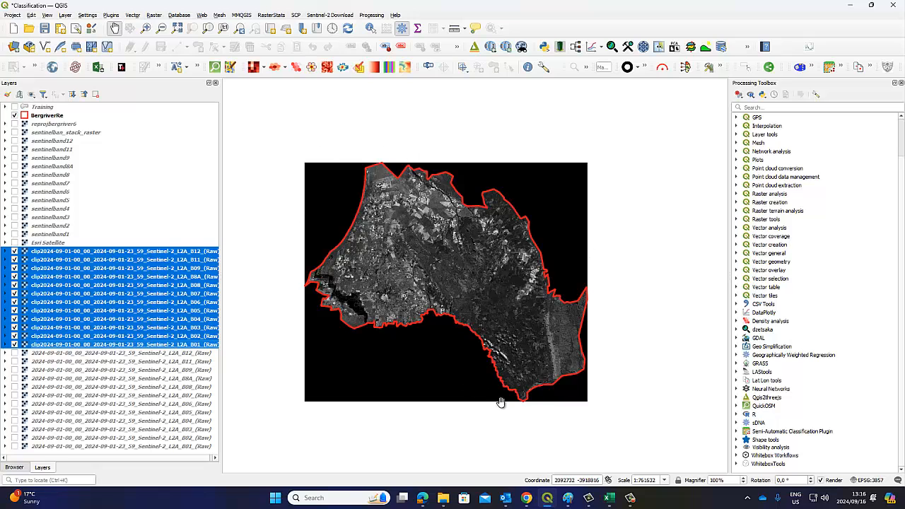
left_click(154, 15)
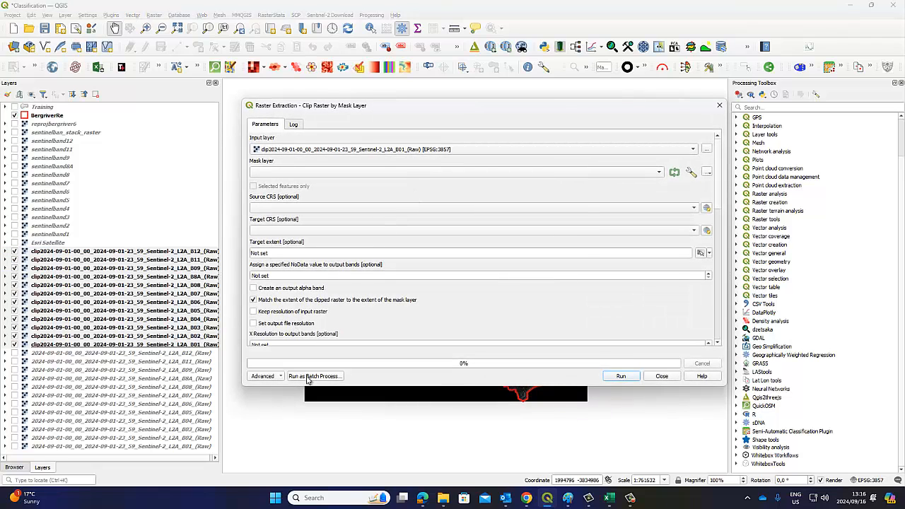
Switch to batch mode and fill the input rows from the open clipped band layers
left_click(307, 378)
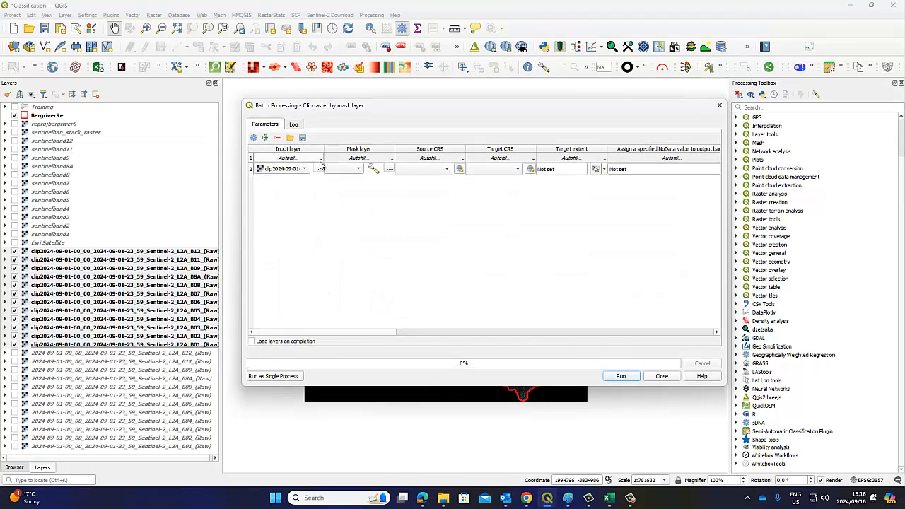
left_click(322, 160)
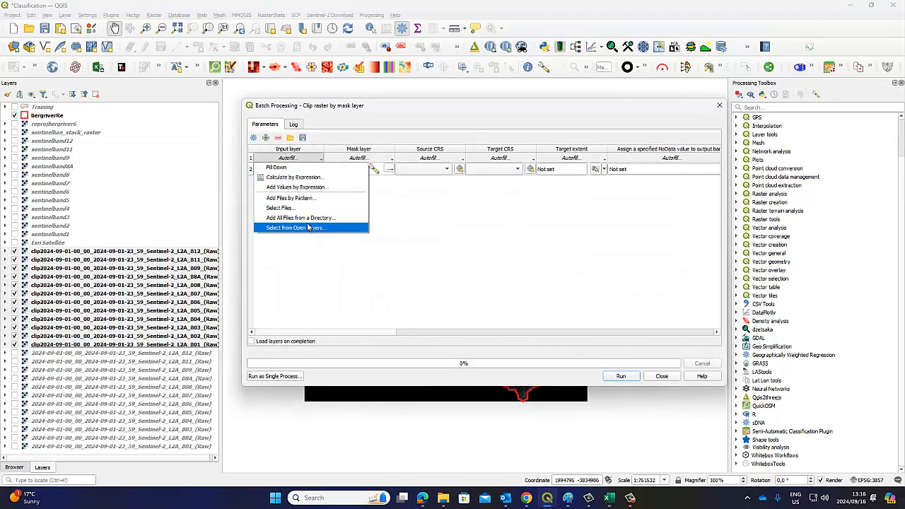
left_click(309, 227)
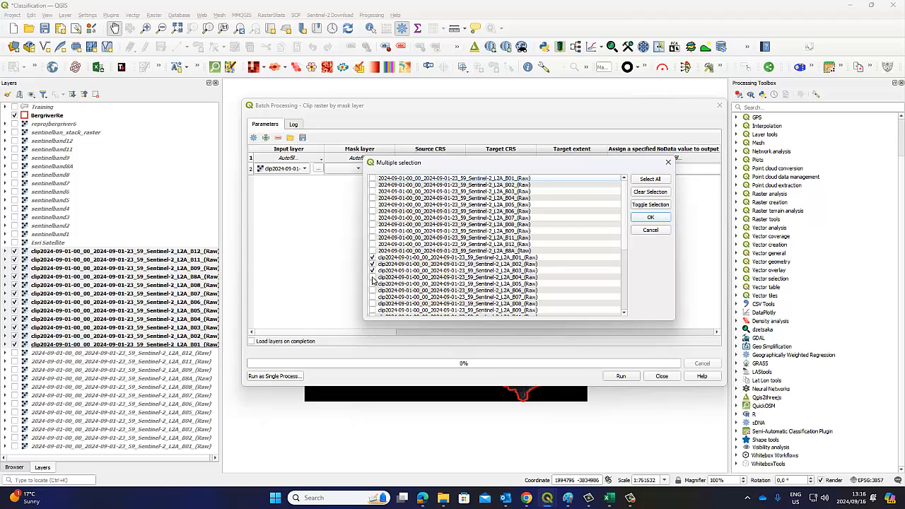
left_click(373, 284)
scroll(380, 263, "down", 1)
left_click(373, 290)
left_click(372, 297)
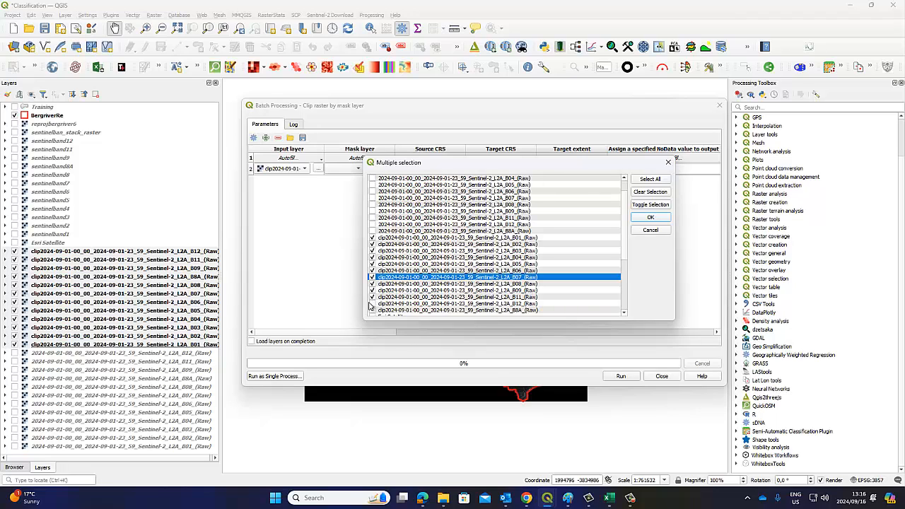
scroll(403, 292, "down", 1)
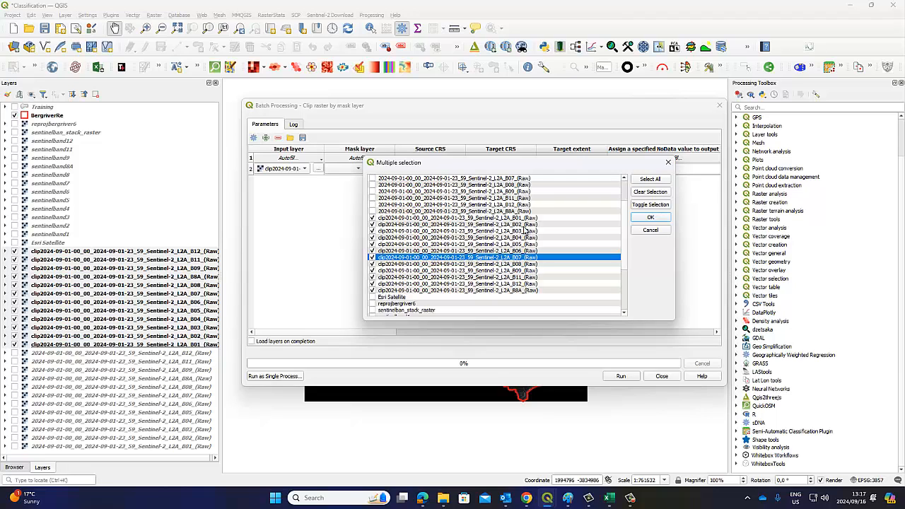
left_click(649, 217)
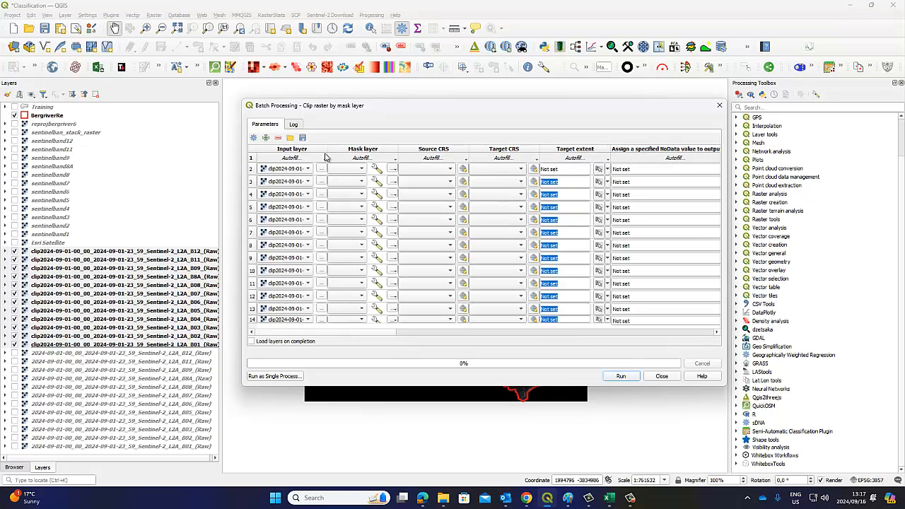
Delete the duplicate B01 row and fill the BergriverRe mask down every batch row
left_click_drag(340, 146, 458, 148)
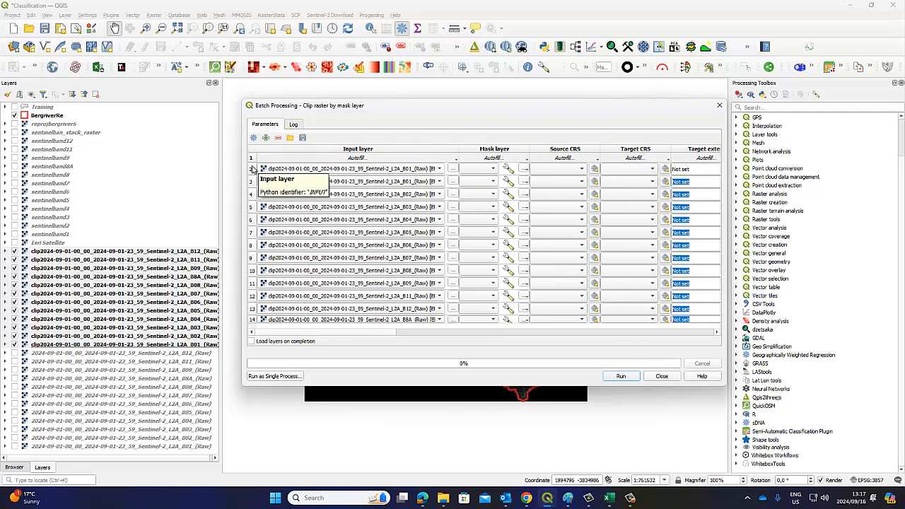
left_click(253, 170)
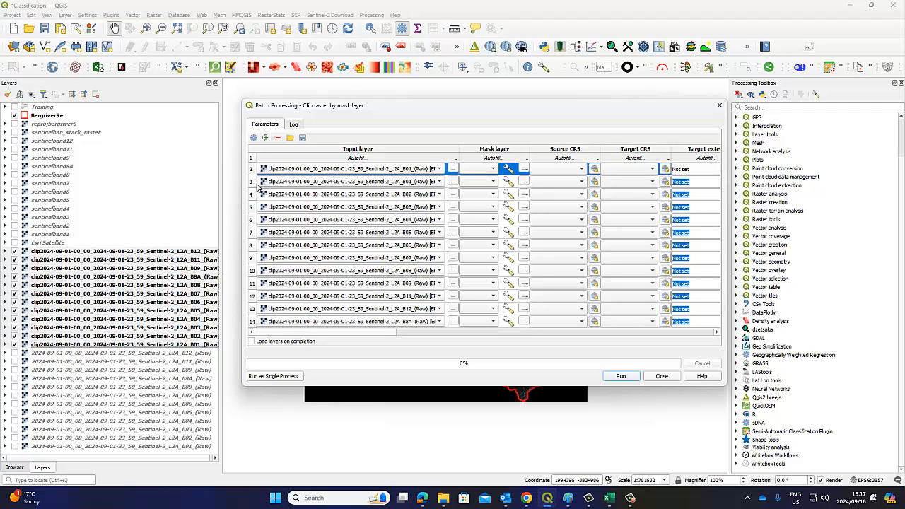
left_click(278, 138)
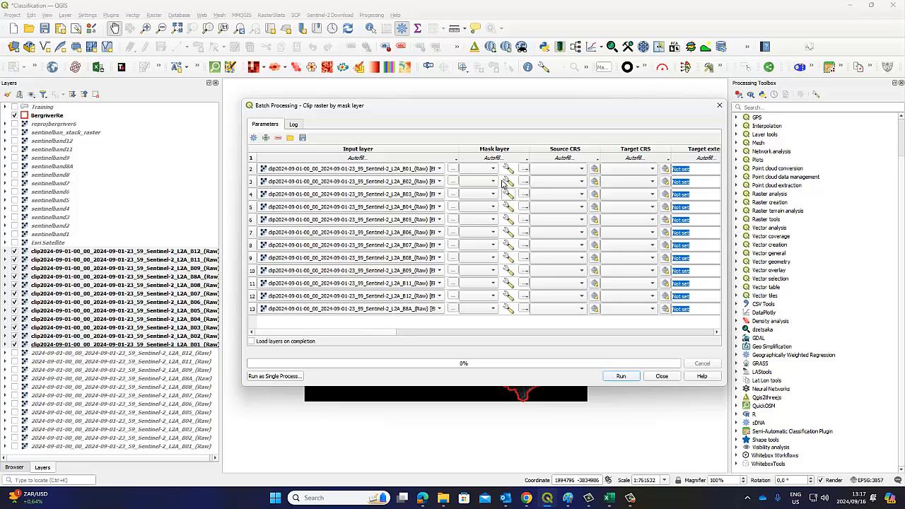
left_click(494, 170)
left_click(490, 170)
left_click(485, 160)
left_click(478, 167)
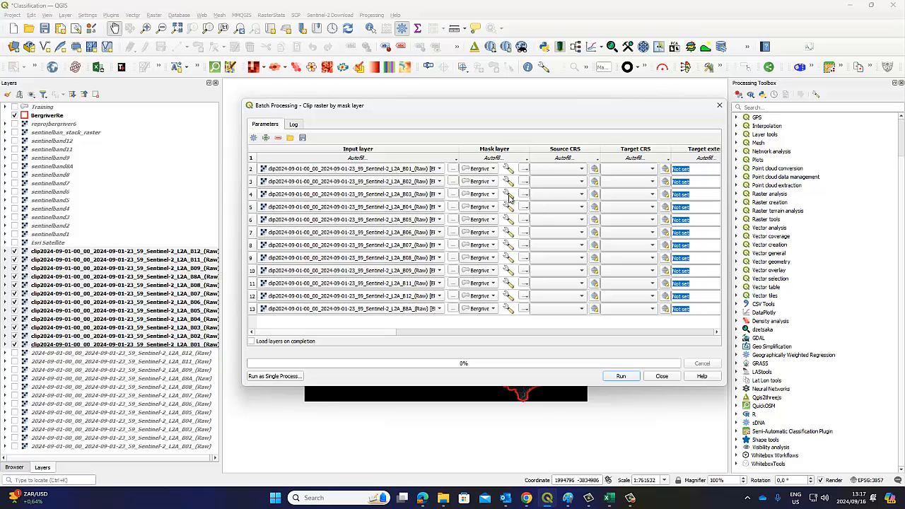
Set the output NoData value to 0 and fill it down all rows
left_click_drag(514, 115, 416, 117)
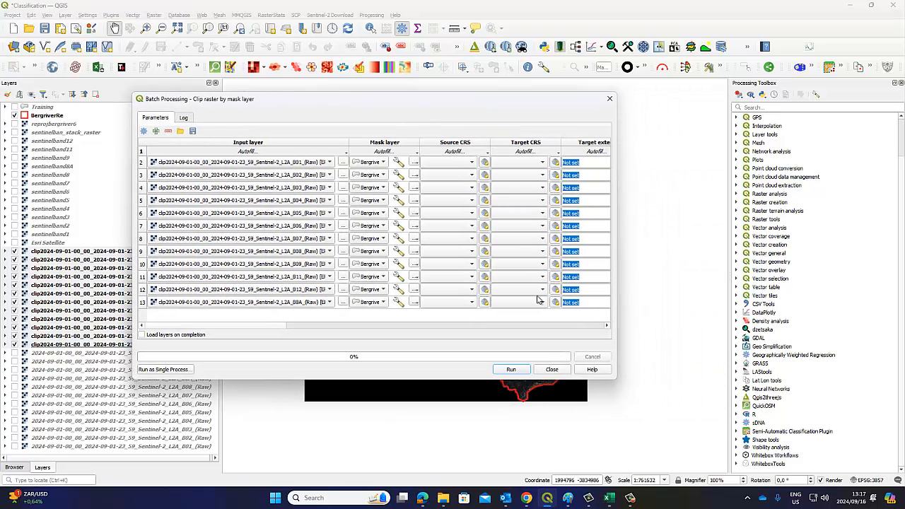
left_click_drag(211, 326, 274, 337)
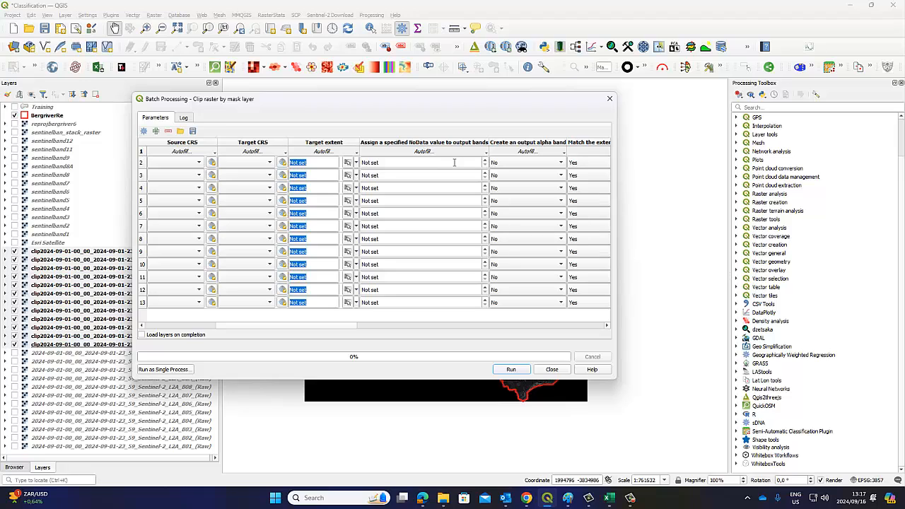
left_click(413, 163)
left_click_drag(412, 164, 347, 160)
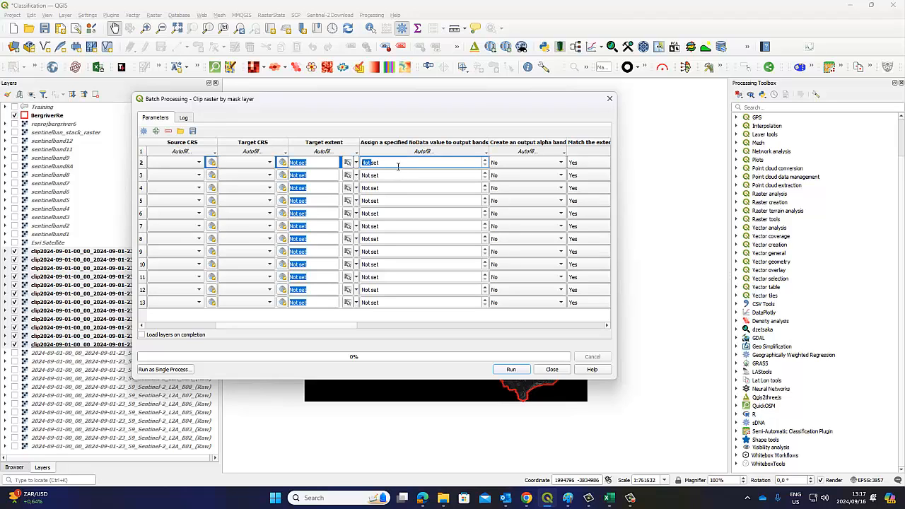
key("ctrl+a")
left_click(401, 152)
left_click(382, 161)
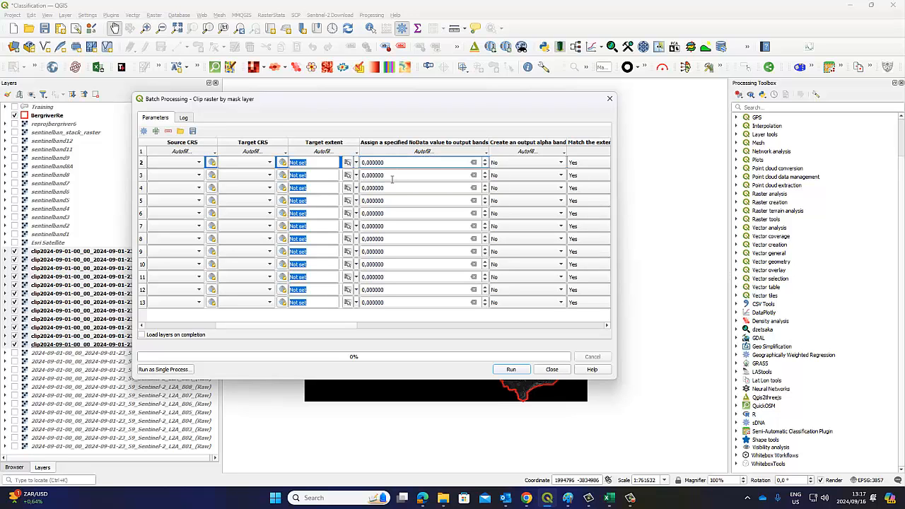
scroll(372, 328, "right", 2)
scroll(244, 313, "left", 5)
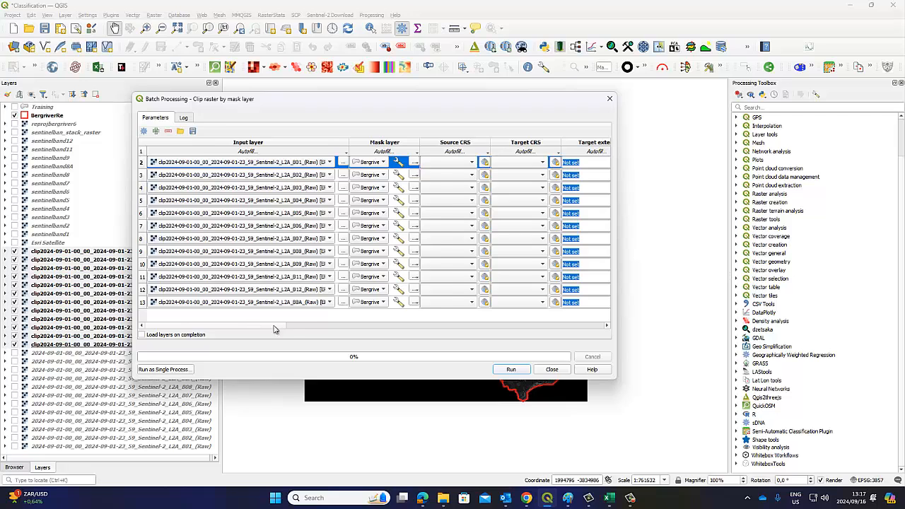
scroll(282, 327, "right", 3)
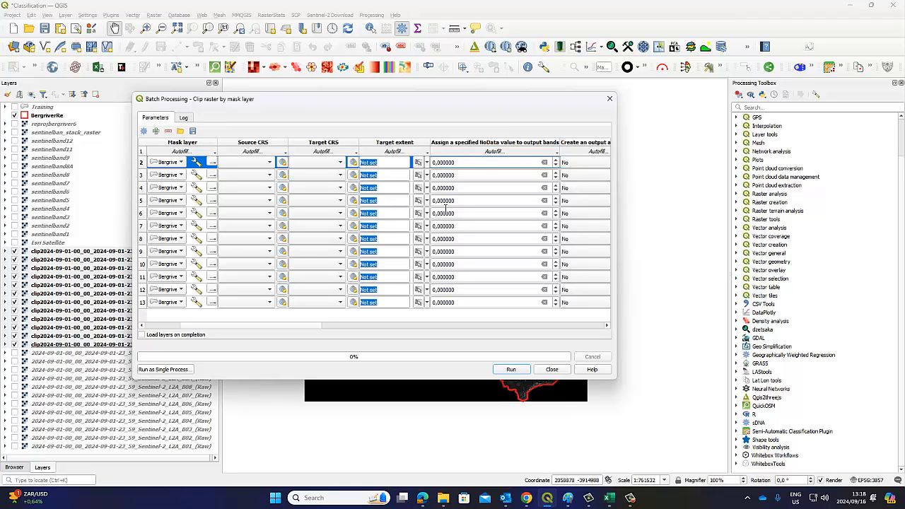
Widen the batch table columns to check the inputs, mask and outputs, then run the clip
left_click_drag(322, 329, 358, 329)
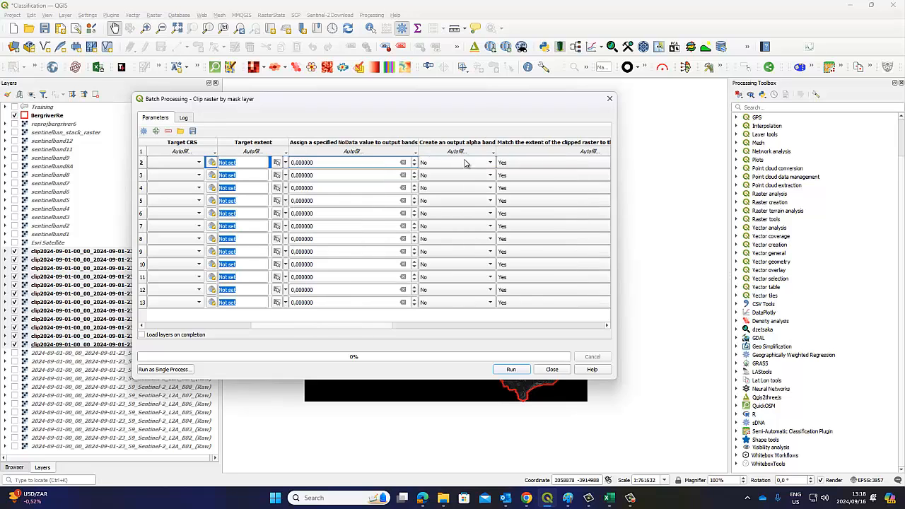
left_click_drag(367, 329, 396, 330)
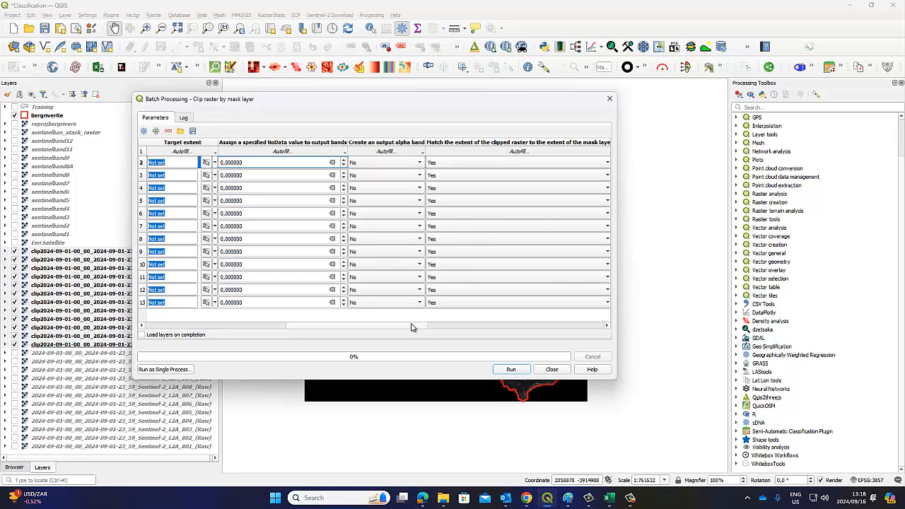
left_click_drag(410, 327, 485, 329)
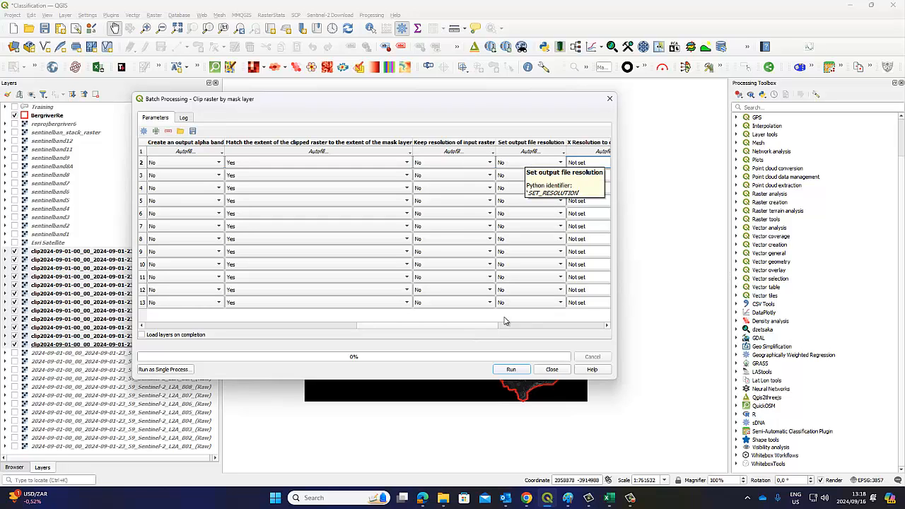
left_click_drag(474, 327, 570, 329)
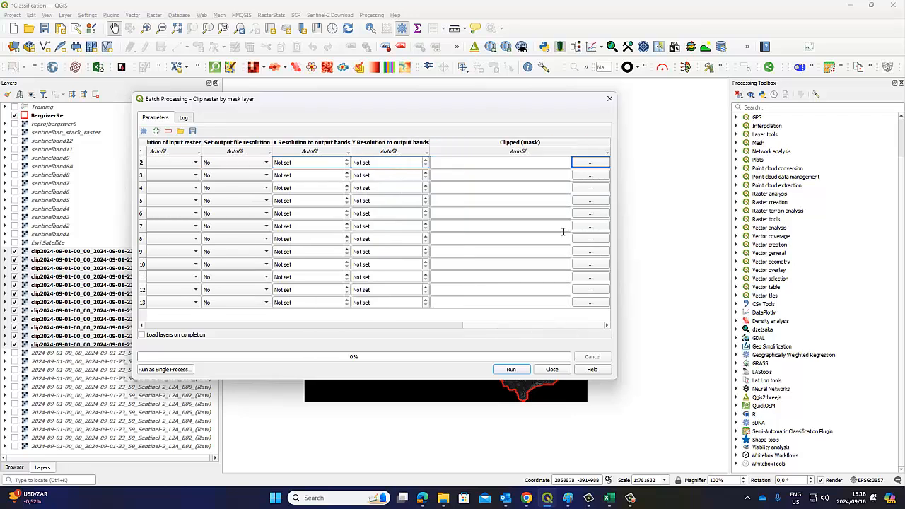
left_click(583, 164)
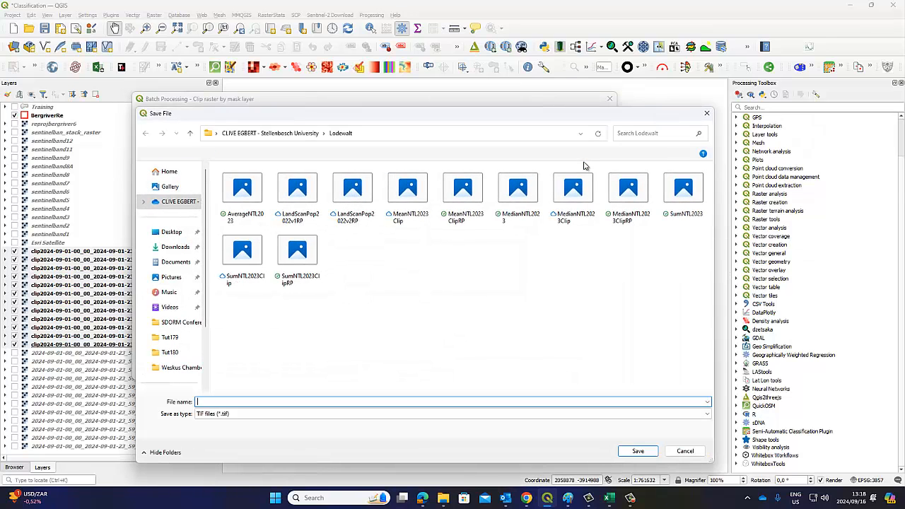
left_click(685, 449)
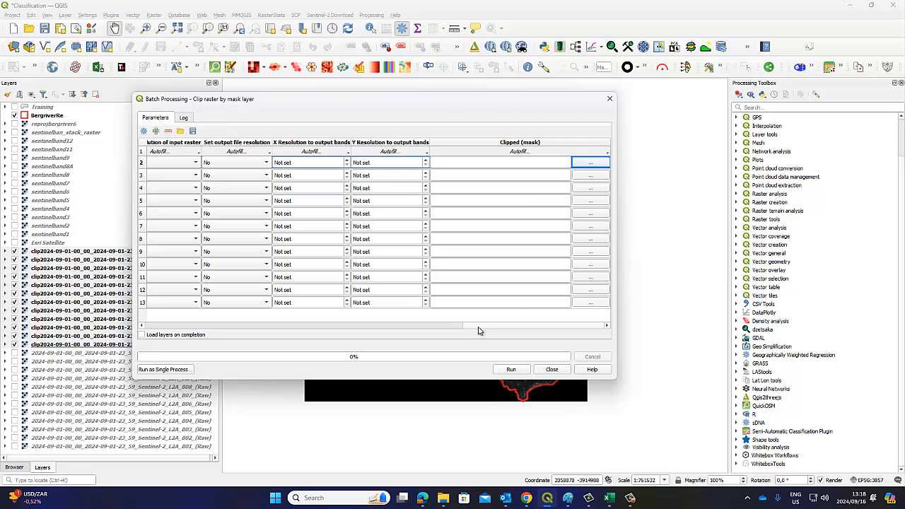
left_click_drag(479, 326, 121, 297)
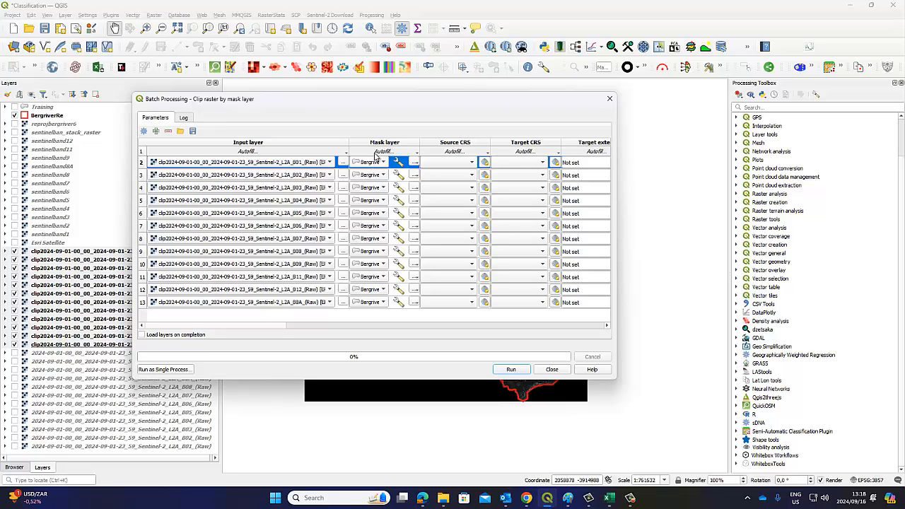
left_click_drag(269, 327, 289, 328)
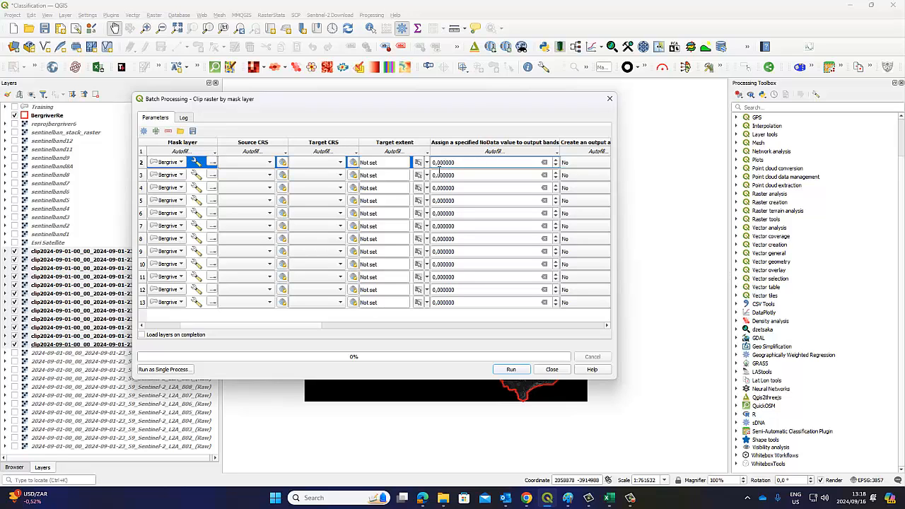
left_click_drag(305, 328, 610, 329)
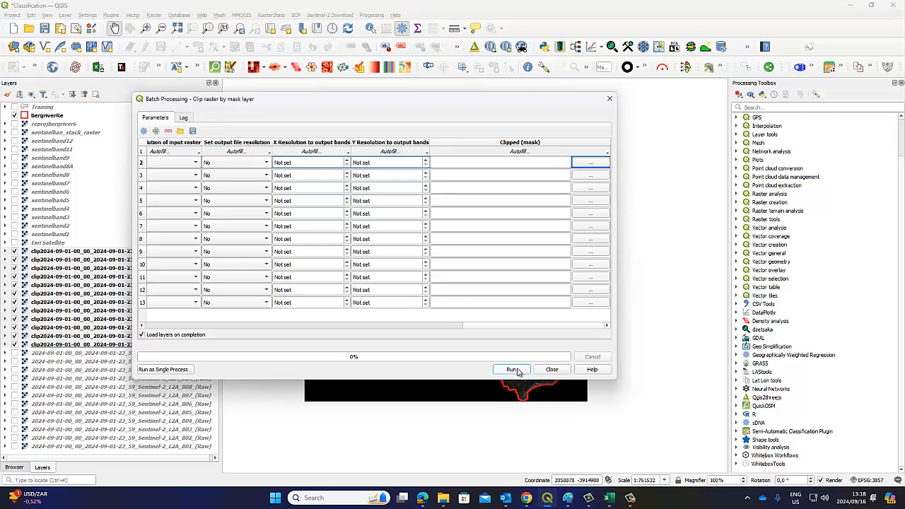
left_click(550, 370)
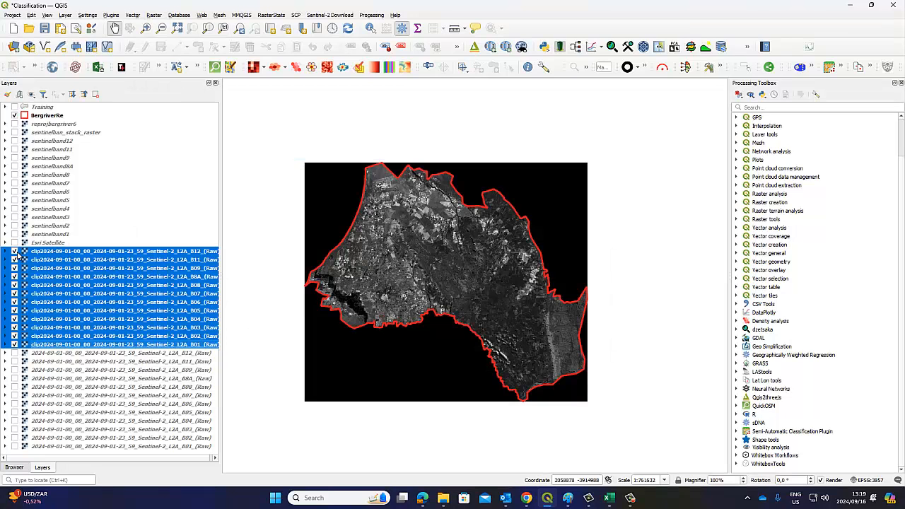
Hide the twelve clipped band layers from B12 down to B01
left_click(14, 251)
left_click(14, 259)
left_click(14, 268)
left_click(15, 277)
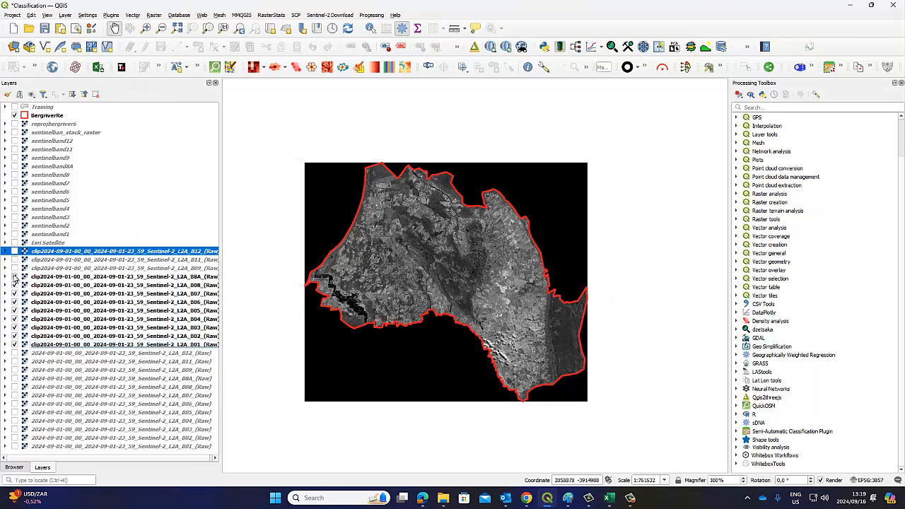
left_click(14, 285)
left_click(14, 294)
left_click(14, 302)
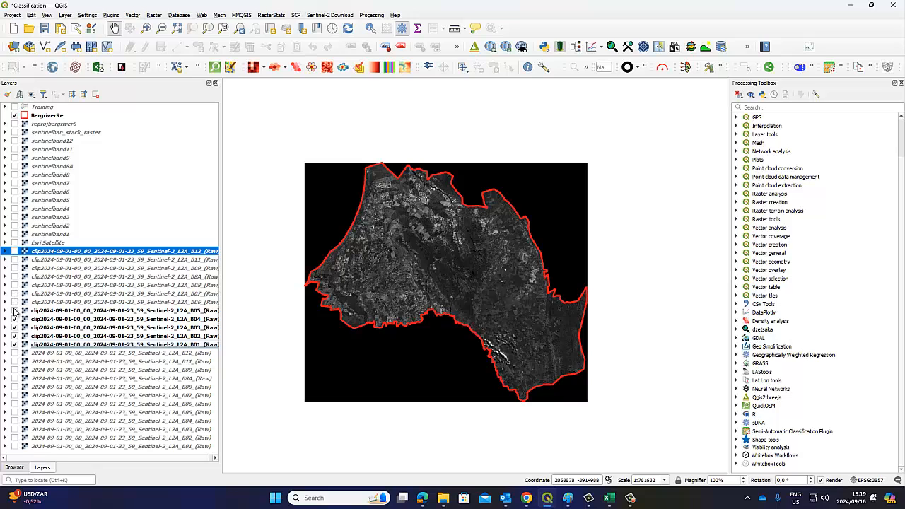
left_click(14, 311)
left_click(14, 319)
left_click(14, 327)
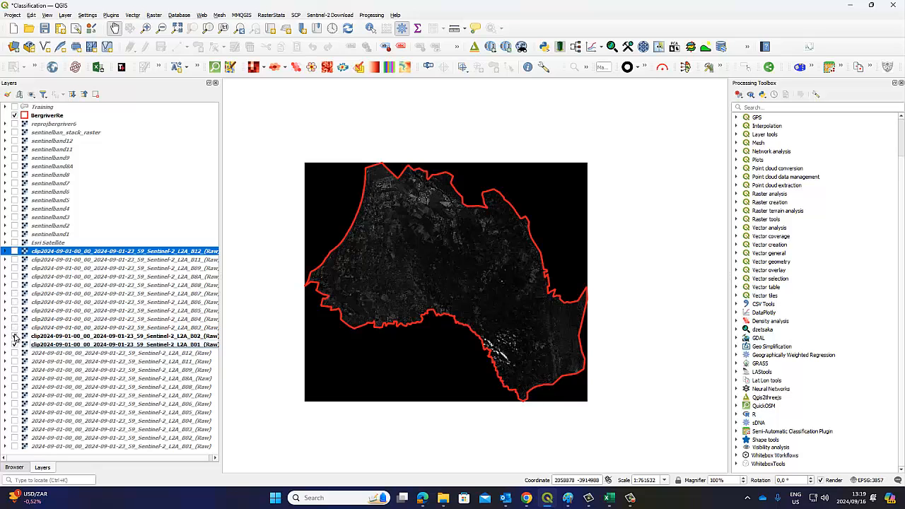
left_click(14, 336)
left_click(14, 344)
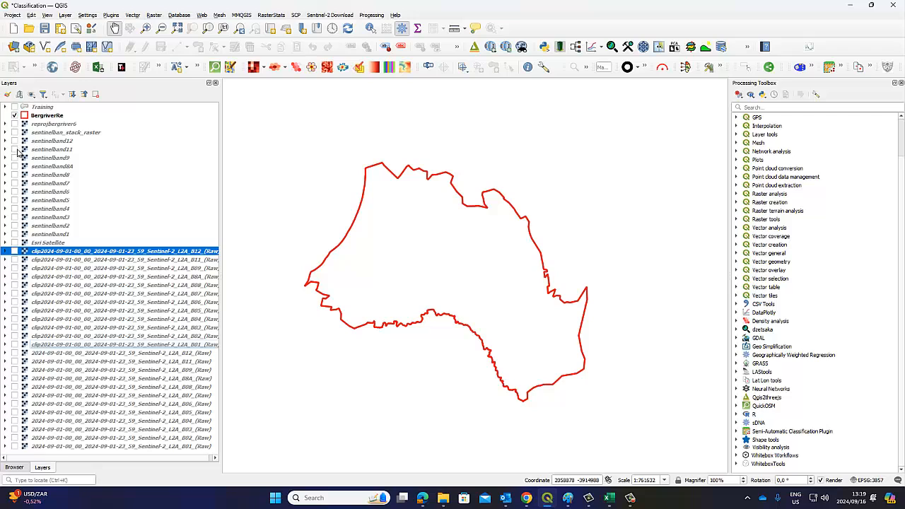
Show sentinelband1 through sentinelband12, including sentinelband8A
left_click(14, 234)
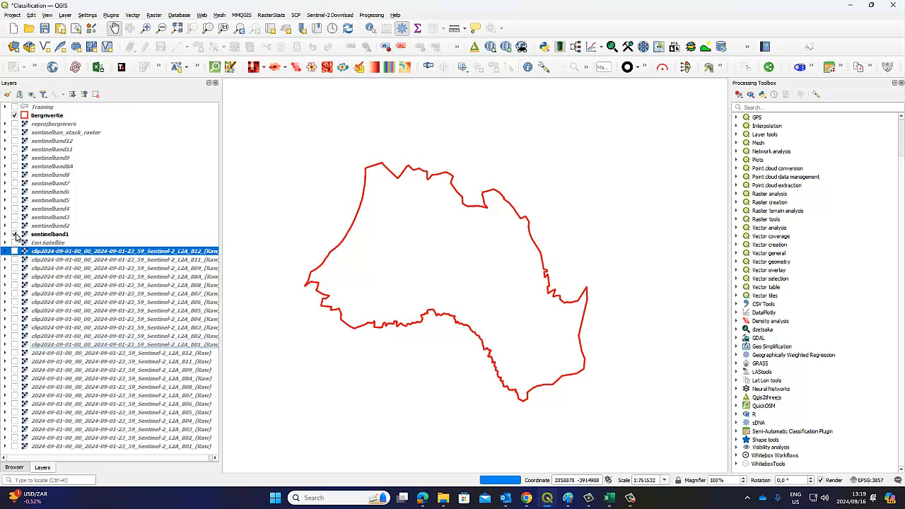
left_click(15, 226)
left_click(14, 217)
left_click(15, 208)
left_click(14, 200)
left_click(14, 192)
left_click(15, 183)
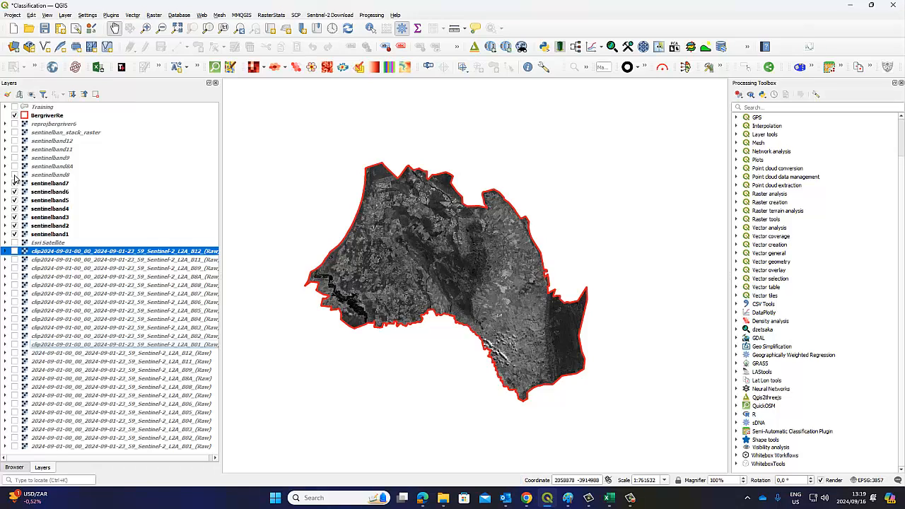
left_click(14, 174)
left_click(14, 166)
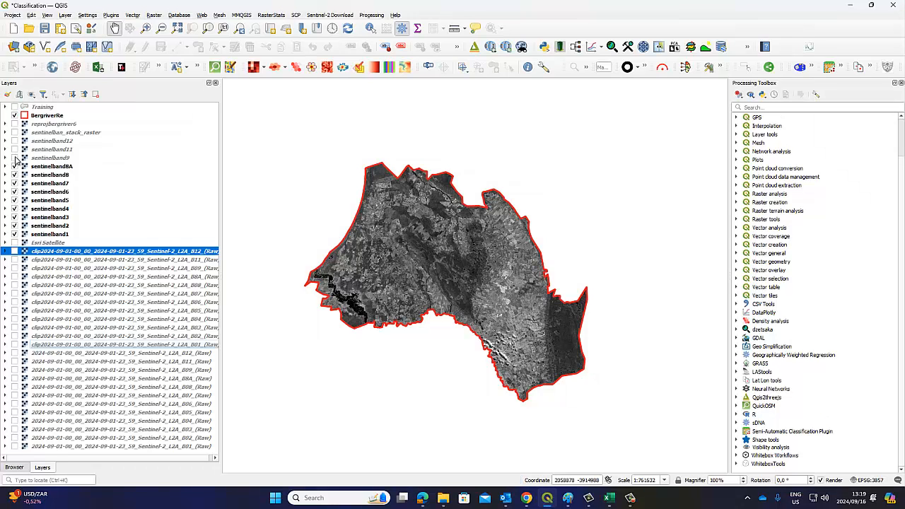
left_click(15, 158)
left_click(14, 149)
left_click(14, 141)
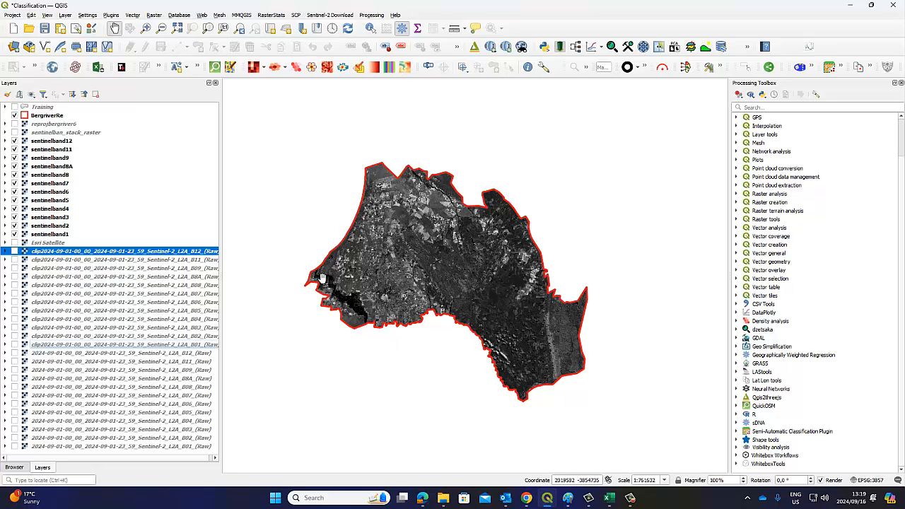
Narrow the Layers panel to widen the map and set the magnifier to 80%
scroll(408, 251, "up", 1)
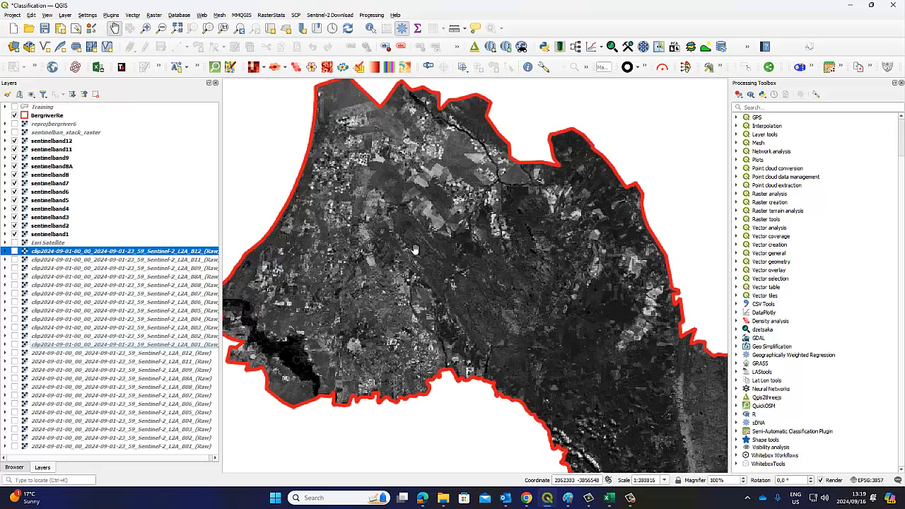
left_click_drag(463, 285, 442, 262)
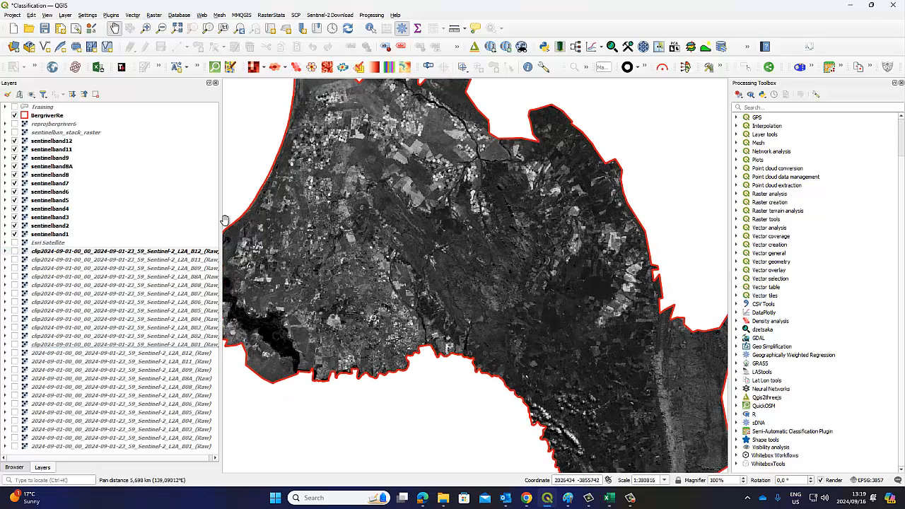
left_click_drag(179, 213, 119, 206)
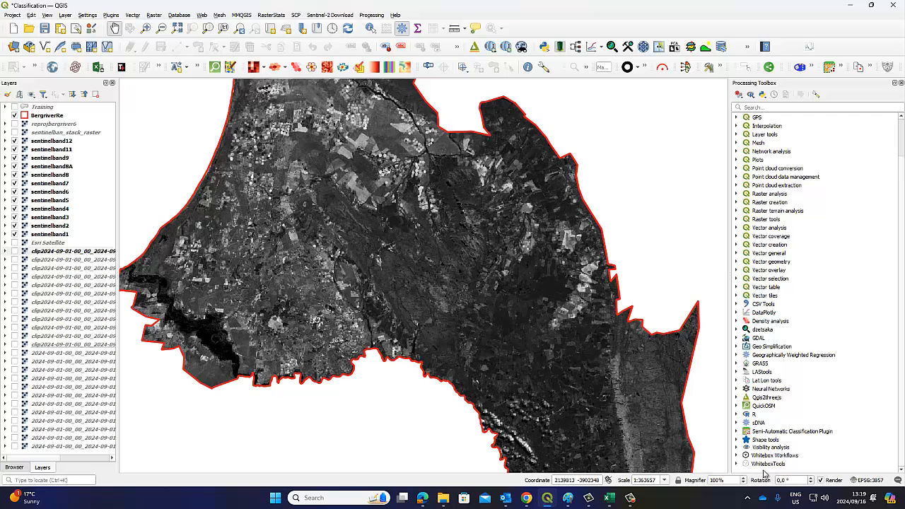
left_click_drag(730, 481, 692, 483)
type("80")
key("Return")
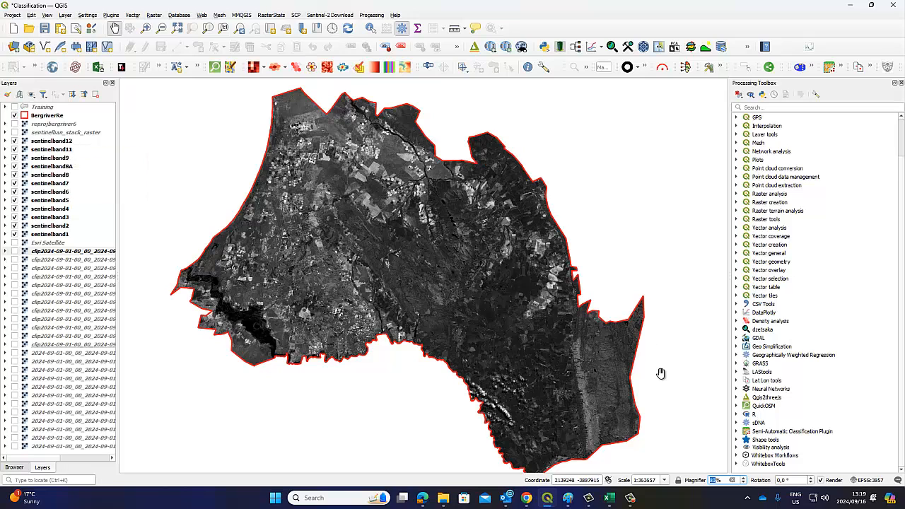
Recentre the boundary raster, compare the top clipped band on and off, and select all band layers
left_click_drag(501, 412, 498, 406)
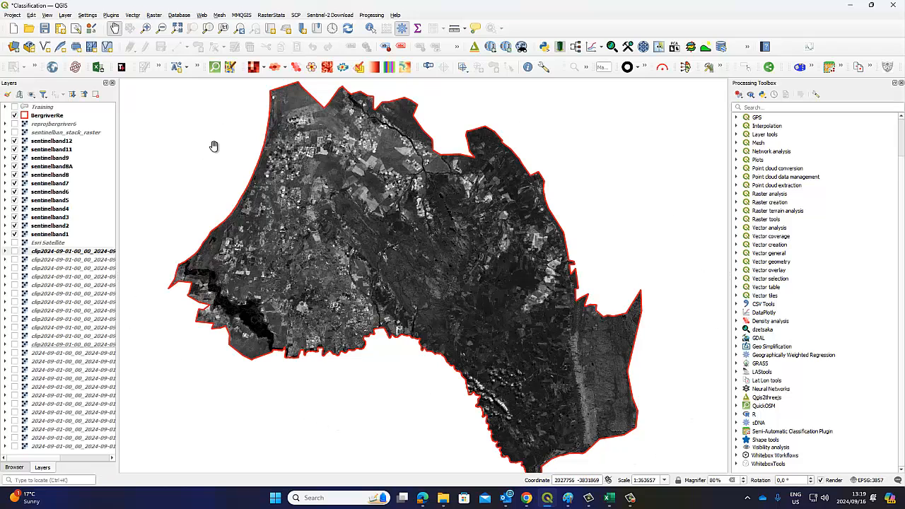
left_click(15, 252)
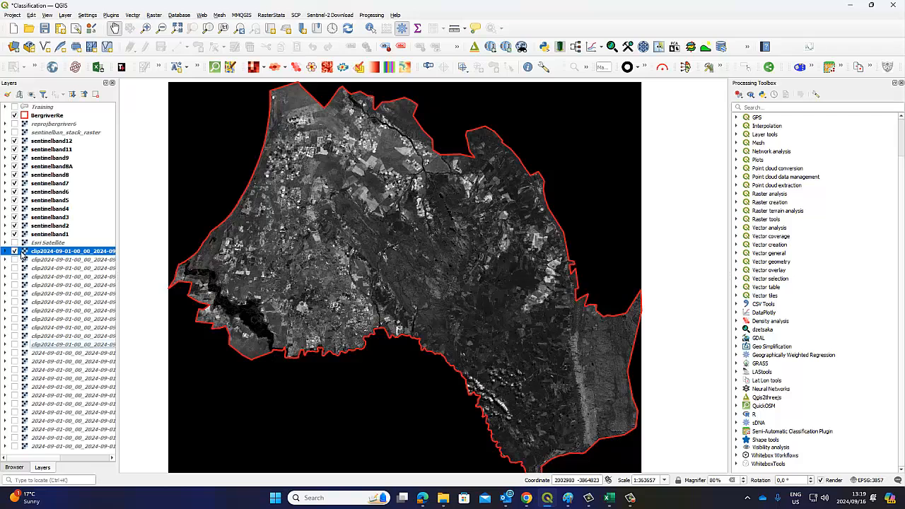
left_click(15, 252)
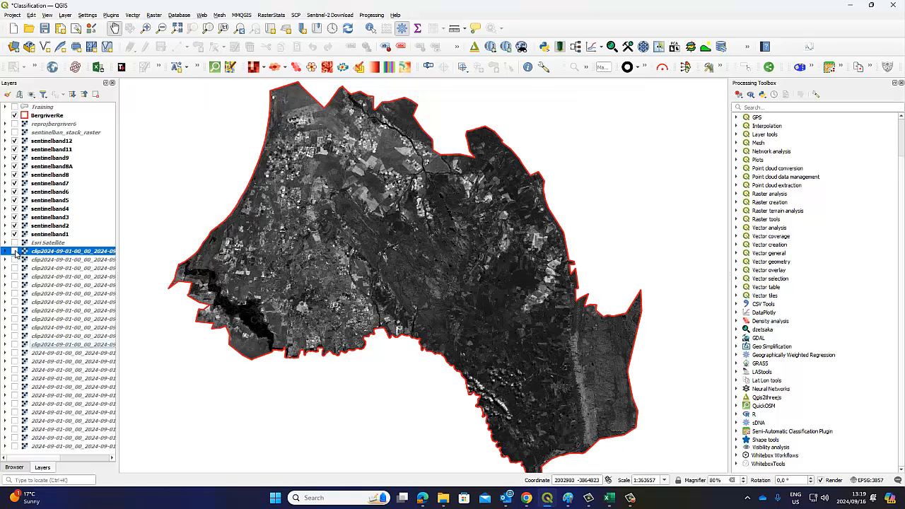
left_click(15, 252)
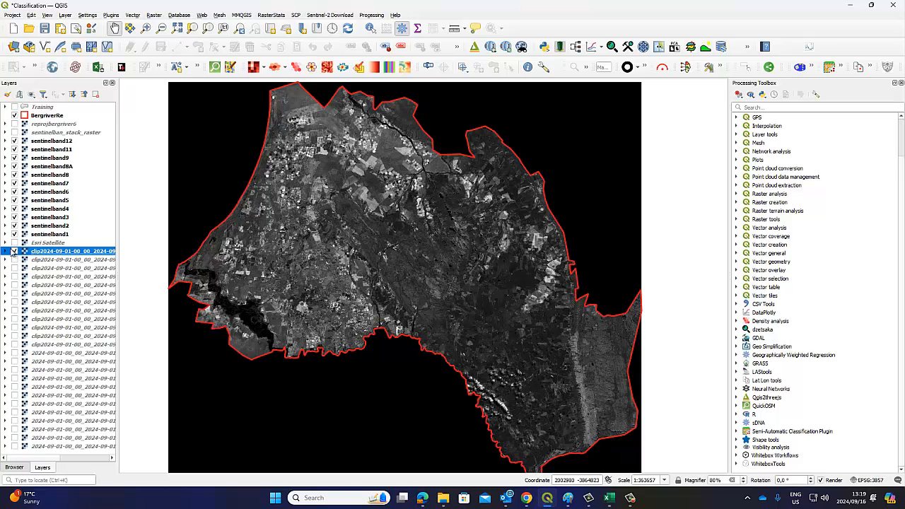
left_click(15, 252)
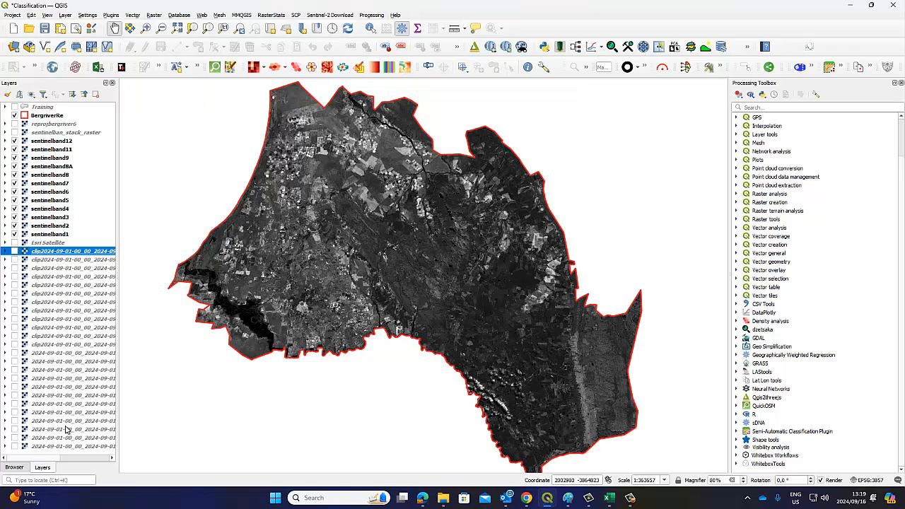
left_click(58, 447, "shift")
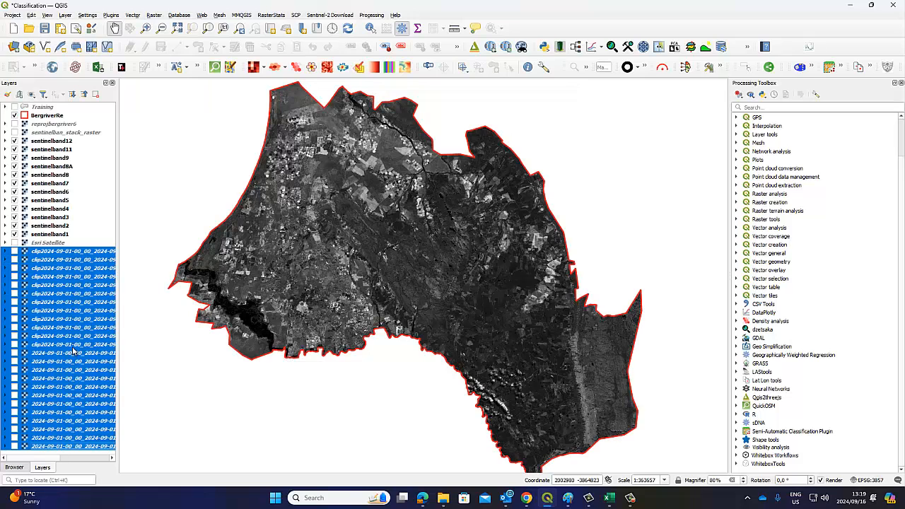
right_click(77, 283)
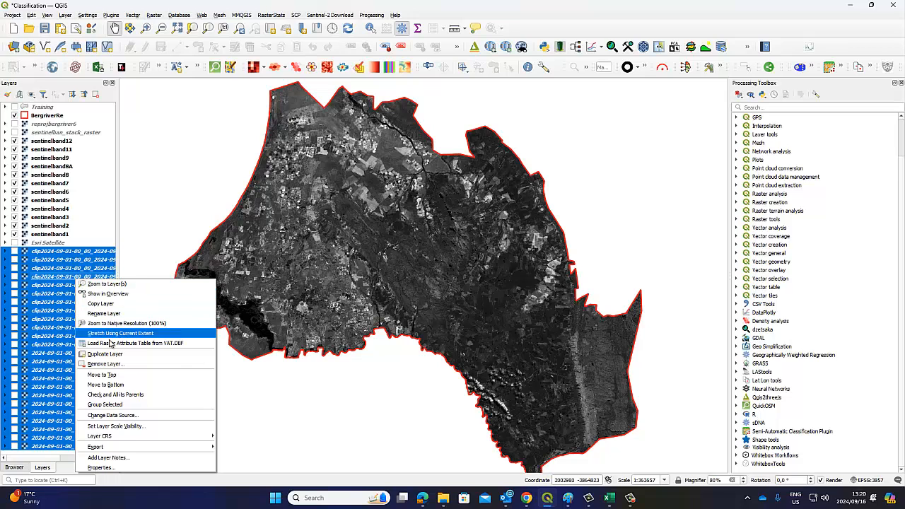
left_click(103, 363)
left_click(435, 258)
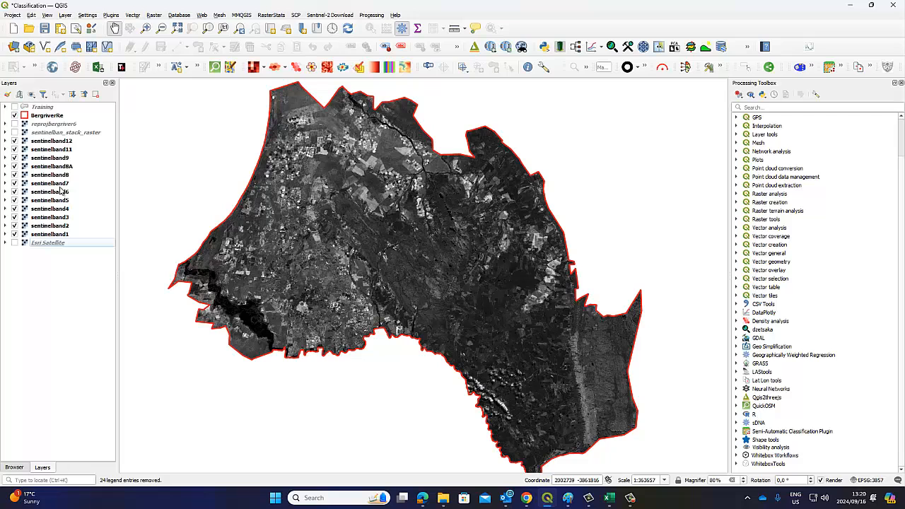
left_click_drag(362, 216, 358, 225)
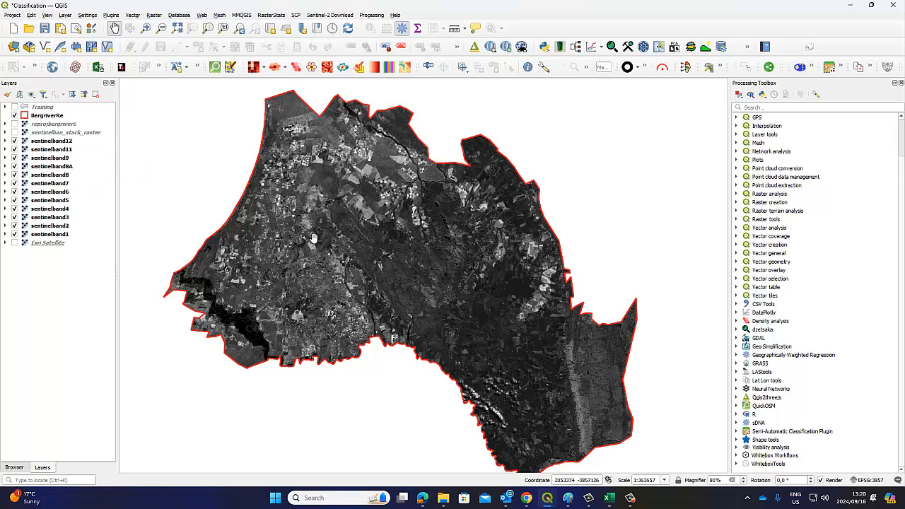
left_click(15, 116)
left_click(15, 117)
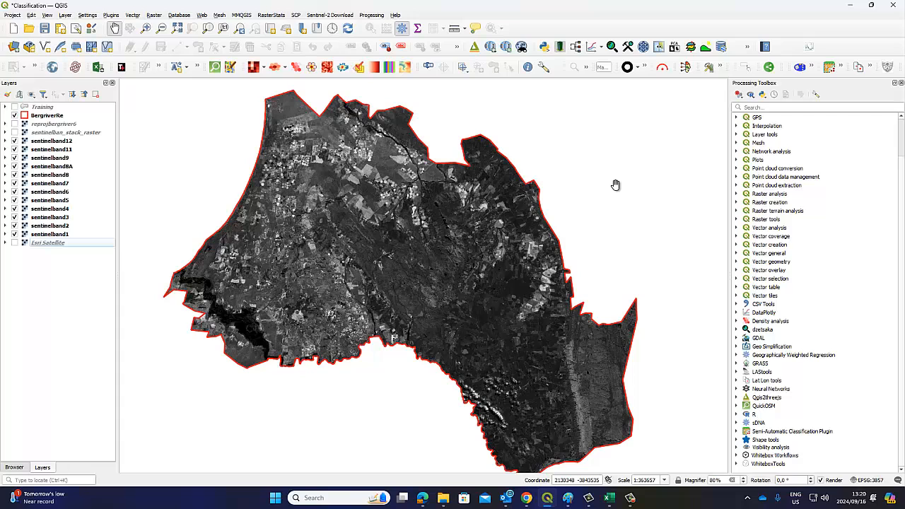
Open the Semi-Automatic Classification Plugin's Band set page, starting and cancelling a raster addition
left_click(828, 68)
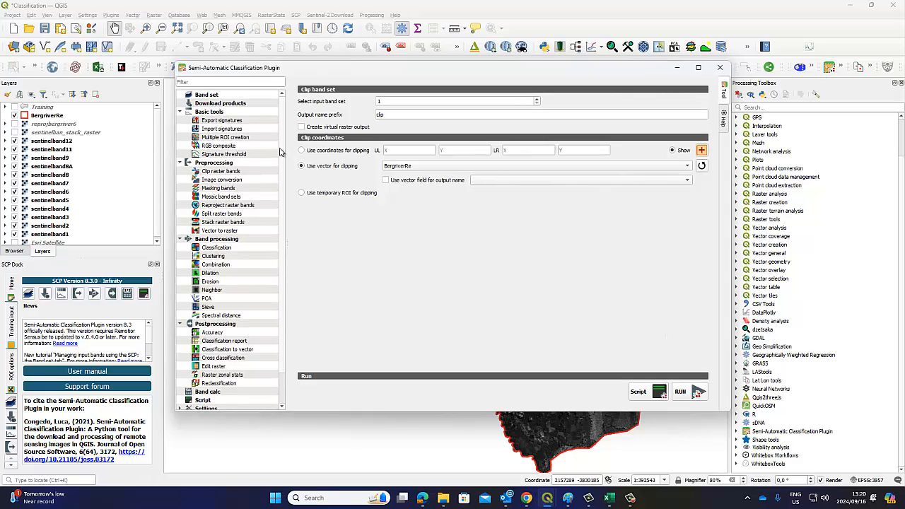
left_click(207, 95)
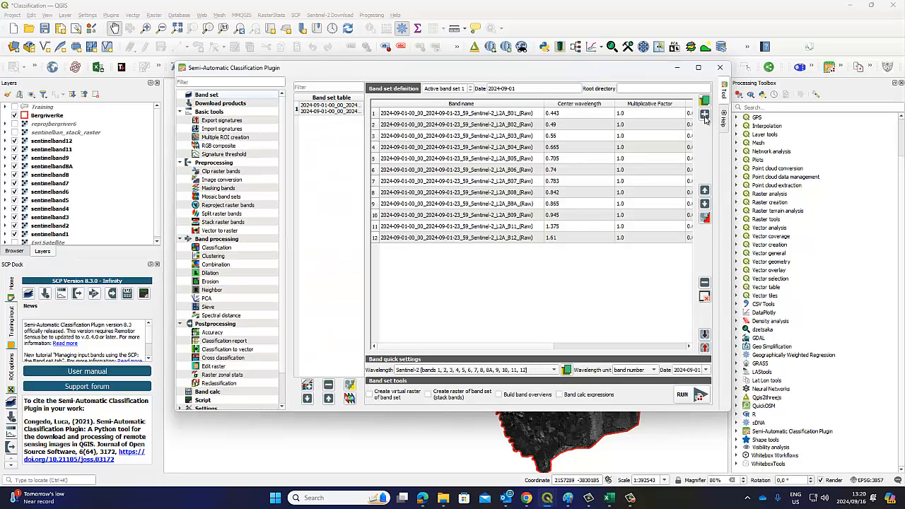
left_click(705, 117)
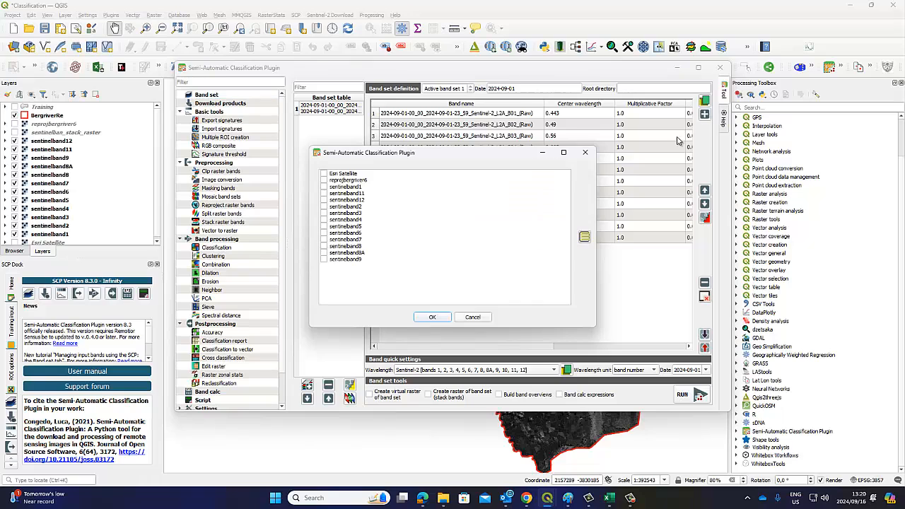
left_click(474, 317)
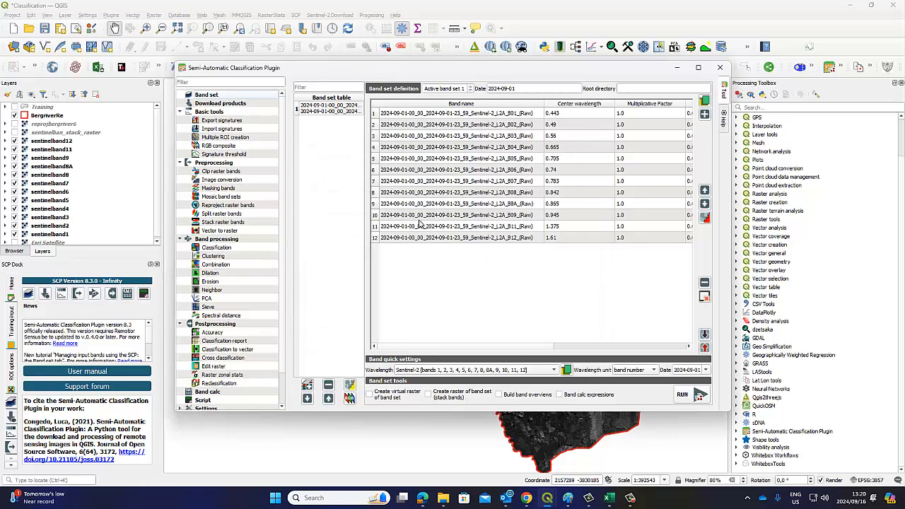
Delete the existing band set after confirming, and list layers for a new band set
left_click(327, 113)
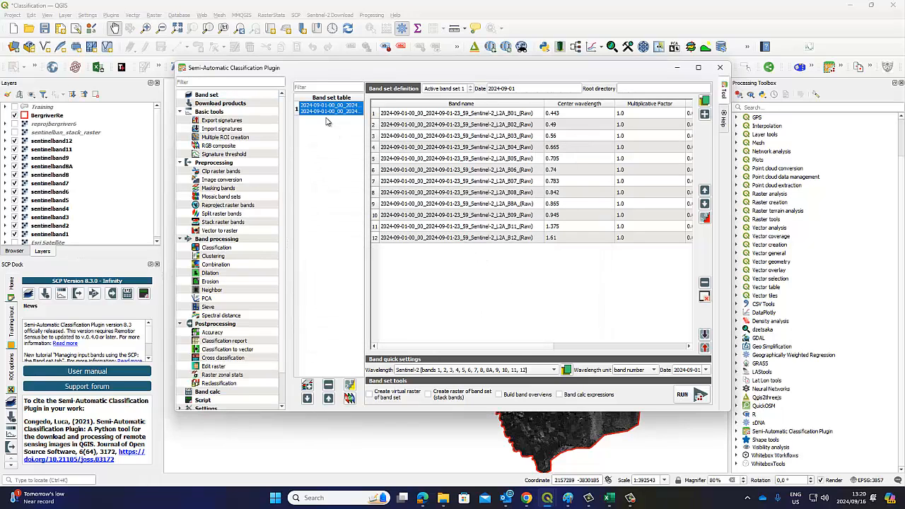
left_click(328, 388)
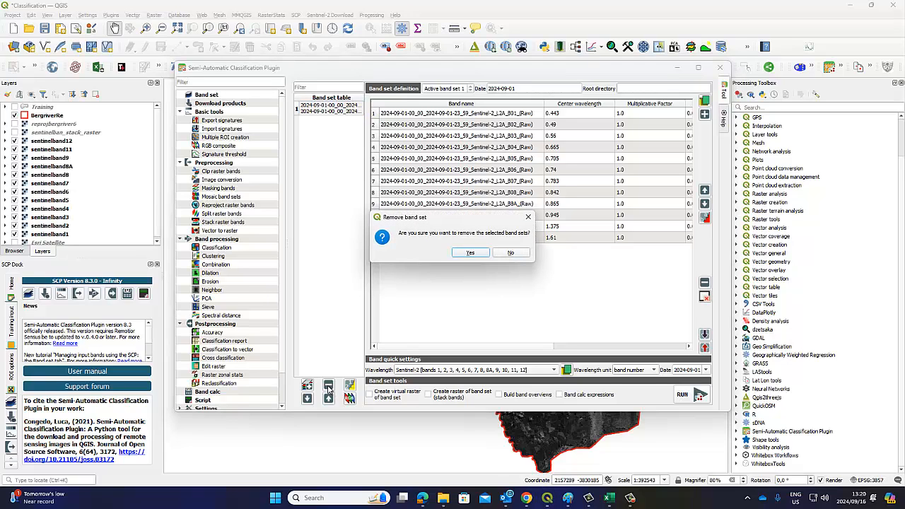
left_click(465, 254)
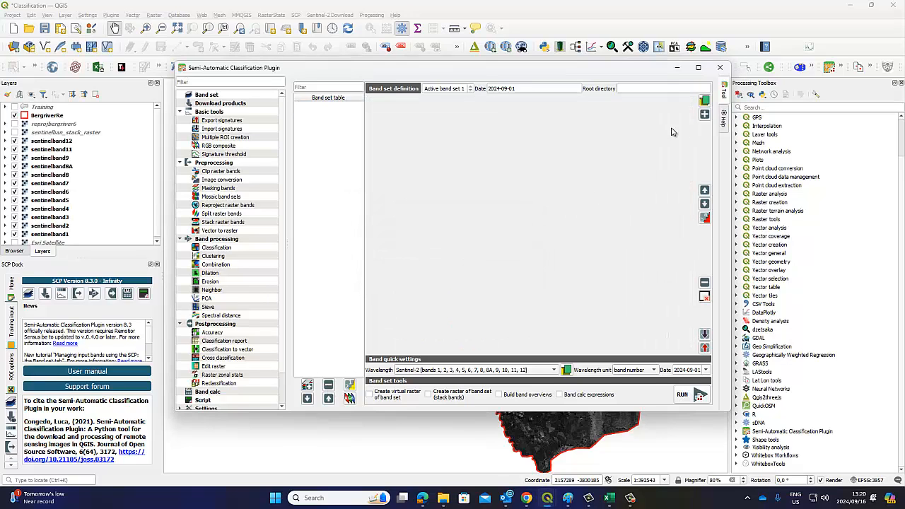
left_click(704, 114)
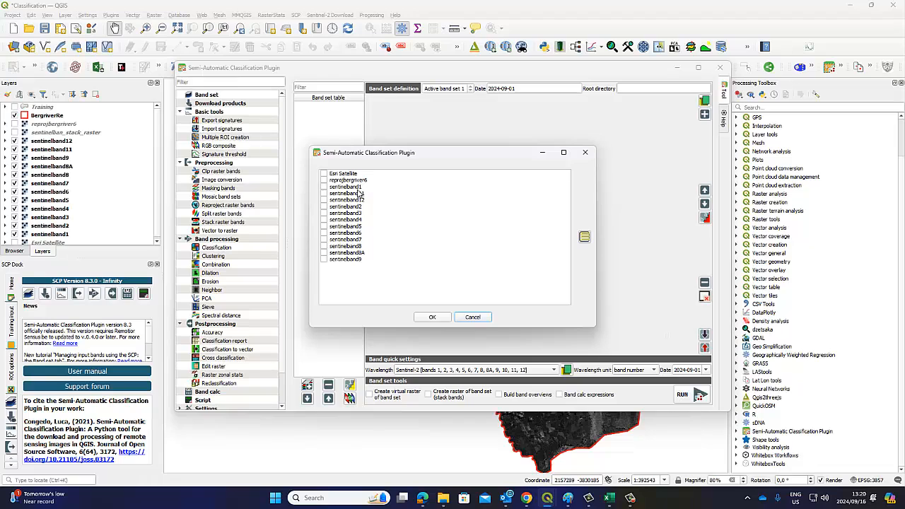
Add the ticked sentinelband layers to a new band set
left_click(324, 187)
left_click(324, 219)
left_click(324, 225)
left_click(428, 318)
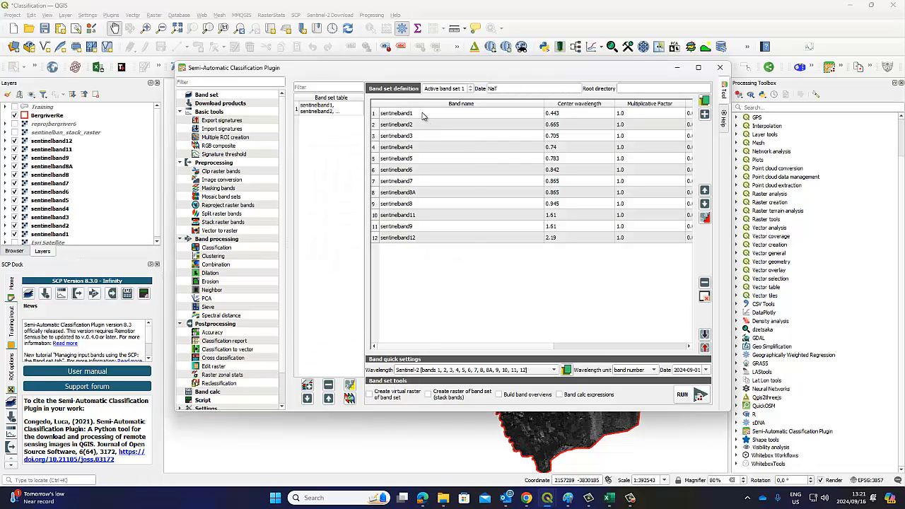
Reorder so sentinelband8A follows band8 and band9 precedes band11, then close the plugin
left_click(415, 195)
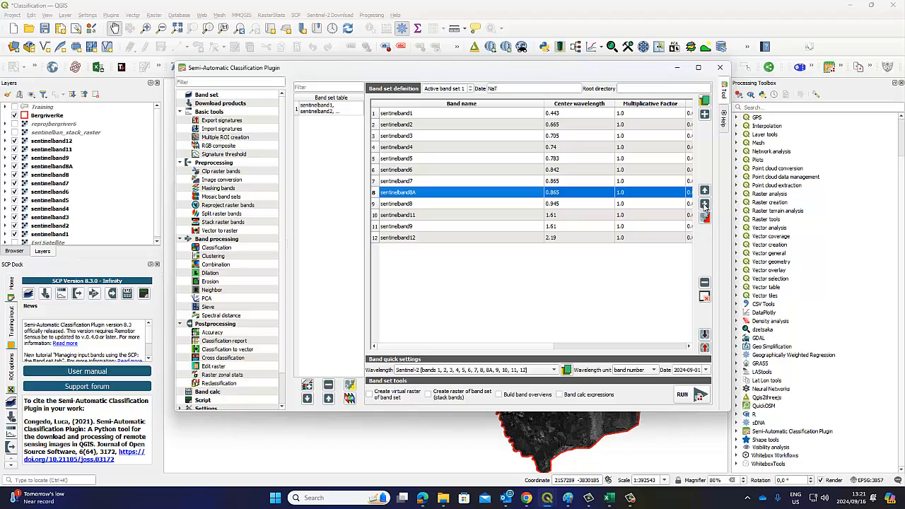
left_click(704, 204)
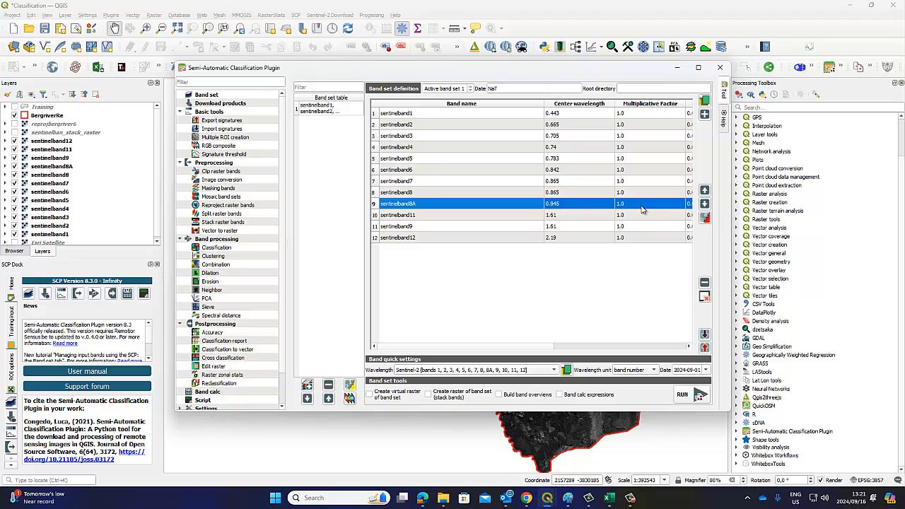
left_click(417, 226, "ctrl")
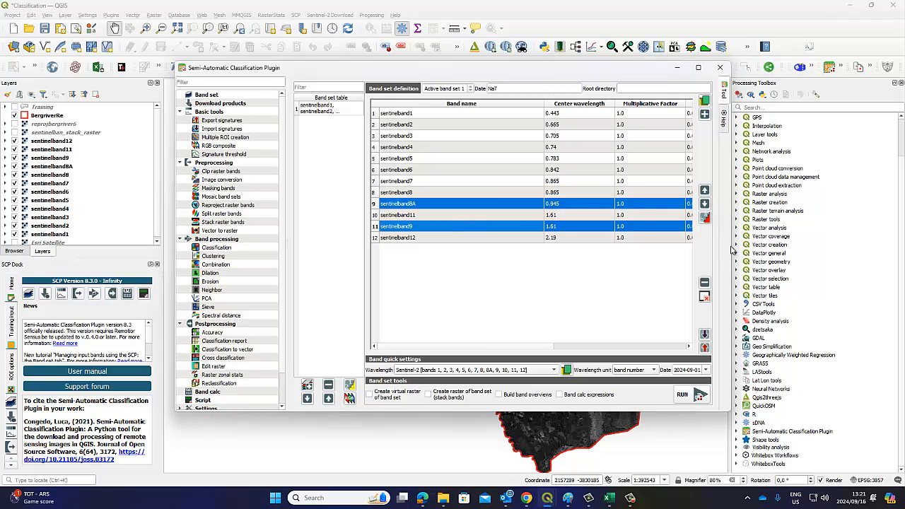
left_click(420, 226, "ctrl")
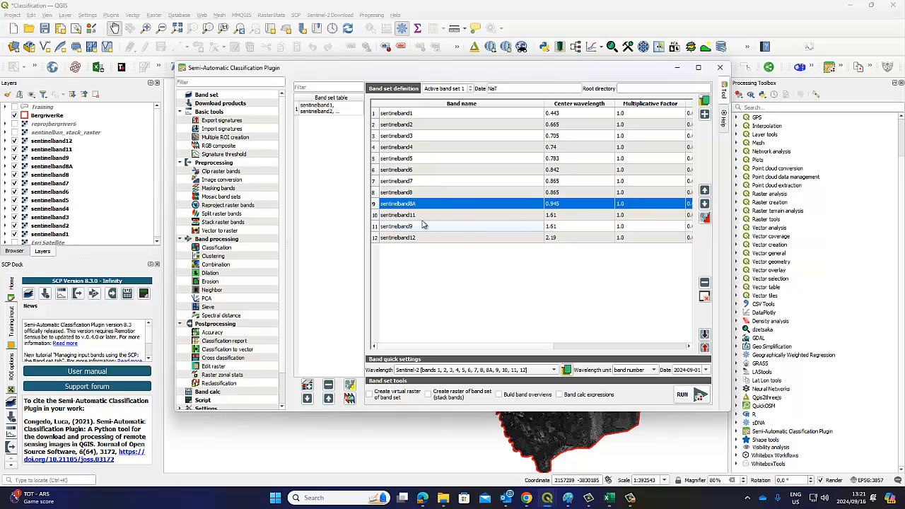
left_click(429, 207, "ctrl")
left_click(427, 228)
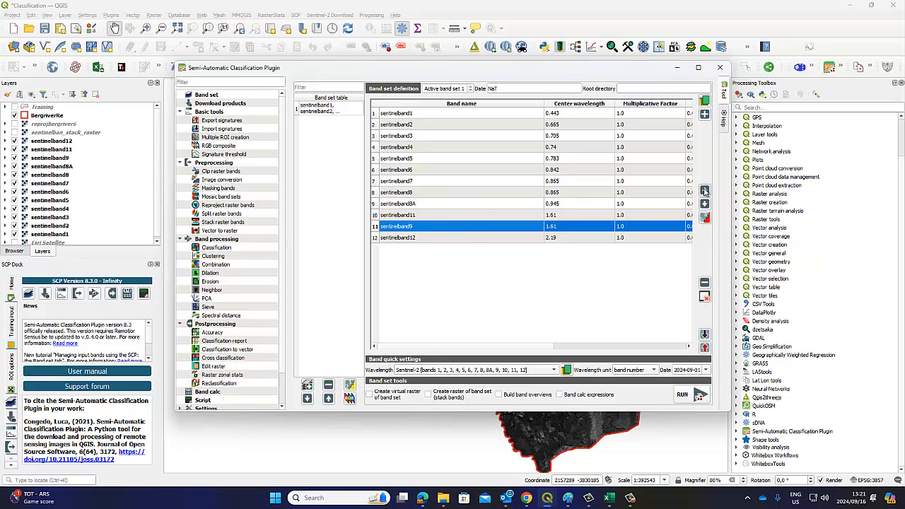
left_click(705, 190)
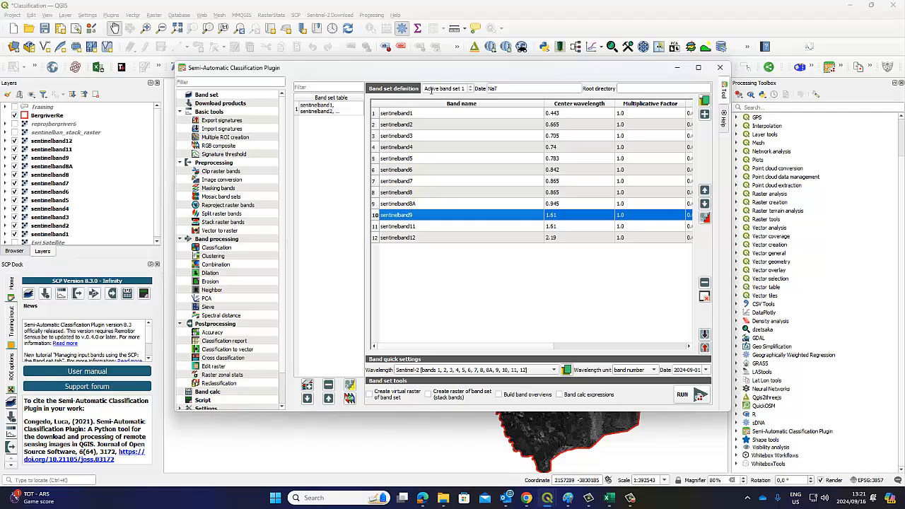
left_click(324, 111)
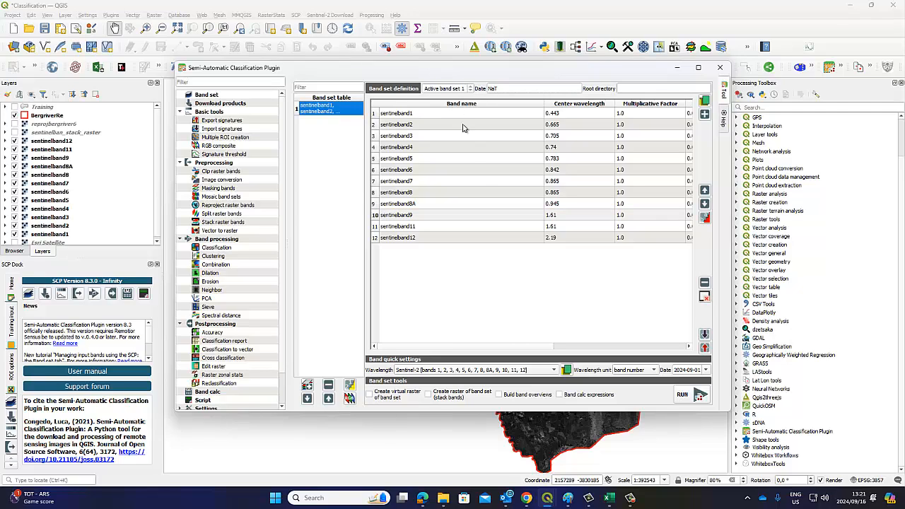
left_click(487, 283)
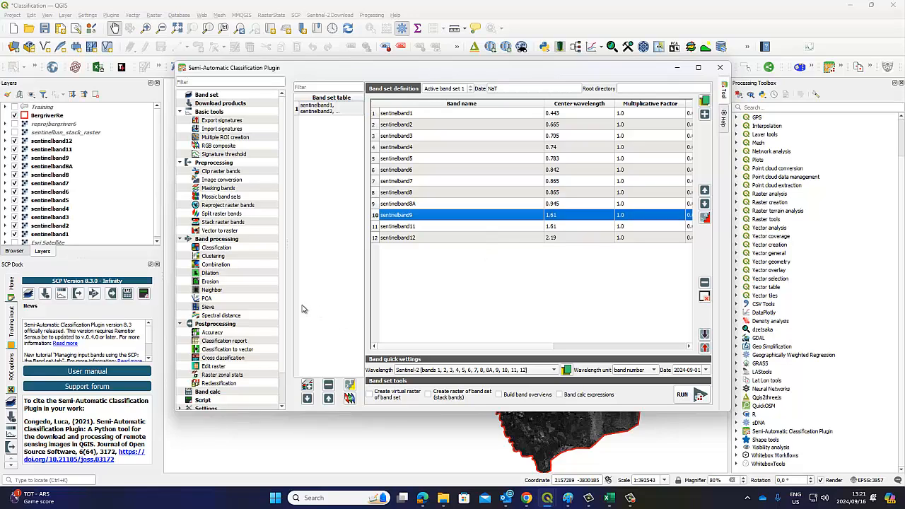
left_click(158, 265)
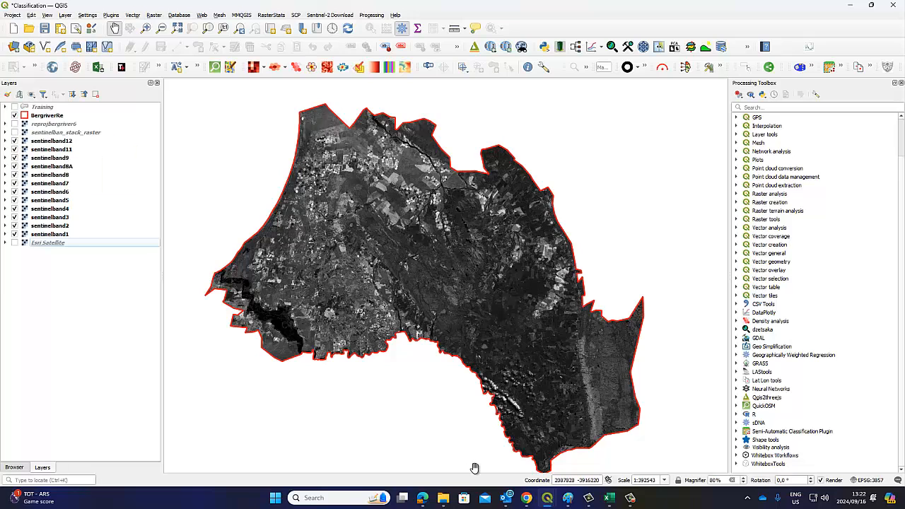
Bring the plugin window back, select the sentinelband band set, and show the RGB composite options
mouse_move(587, 500)
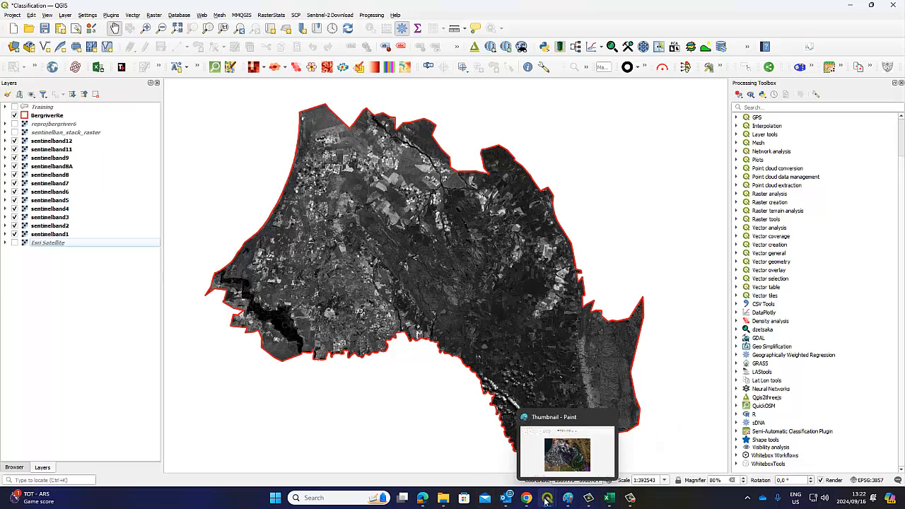
mouse_move(546, 501)
left_click(524, 450)
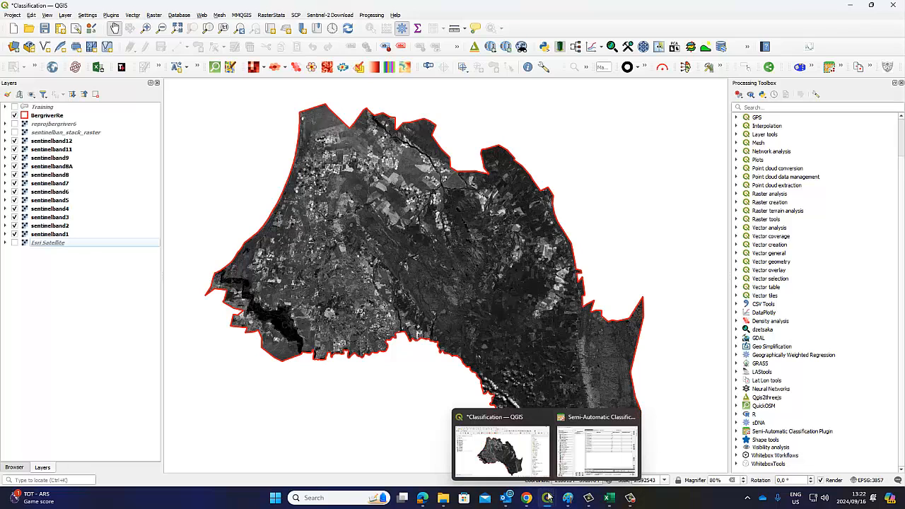
left_click(584, 477)
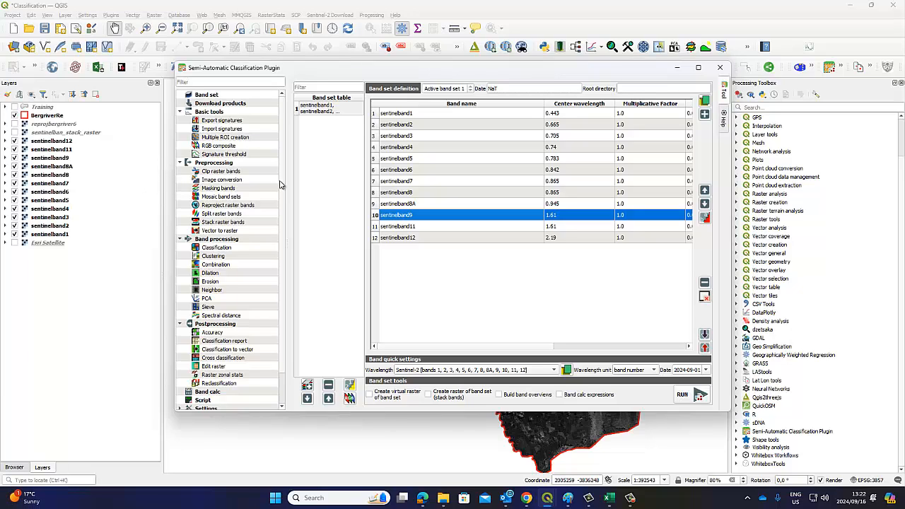
left_click(328, 108)
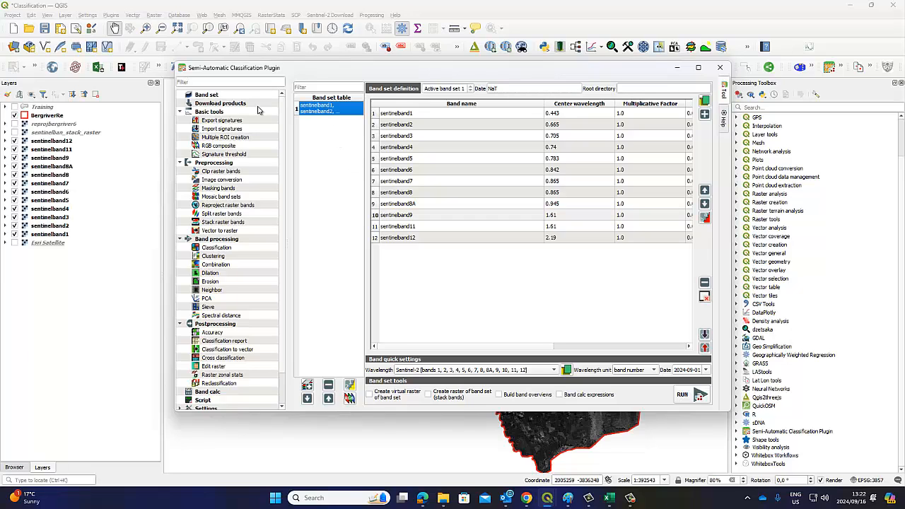
left_click(225, 146)
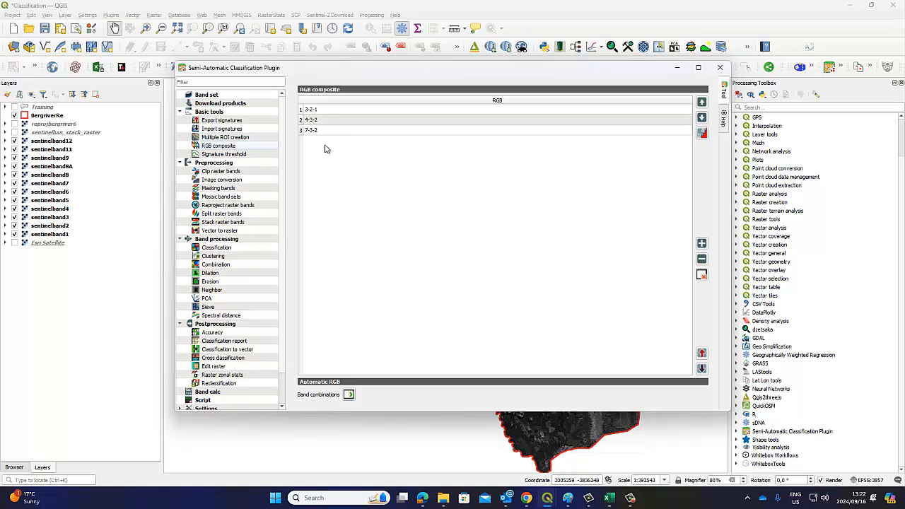
Create a 4-3-2 composite from the band set and move Virtual Band Set 1 up the layers
left_click(313, 120)
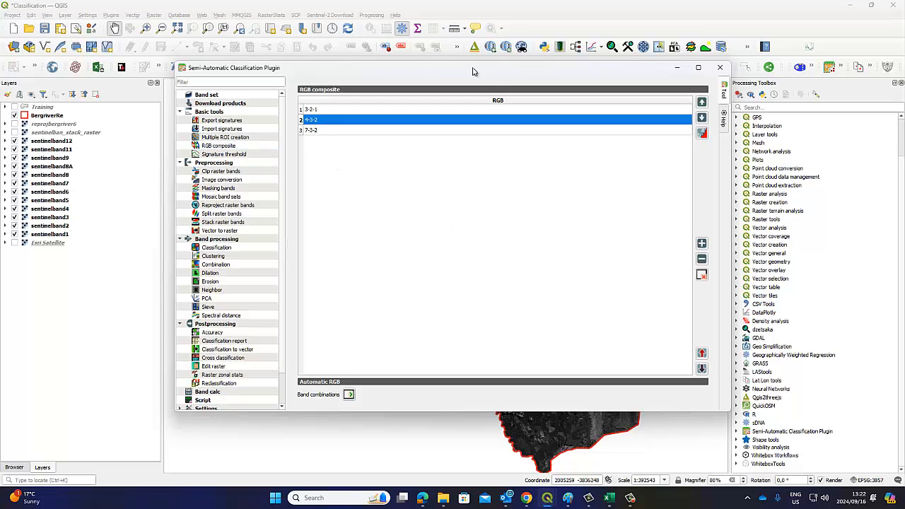
left_click_drag(473, 76, 379, 210)
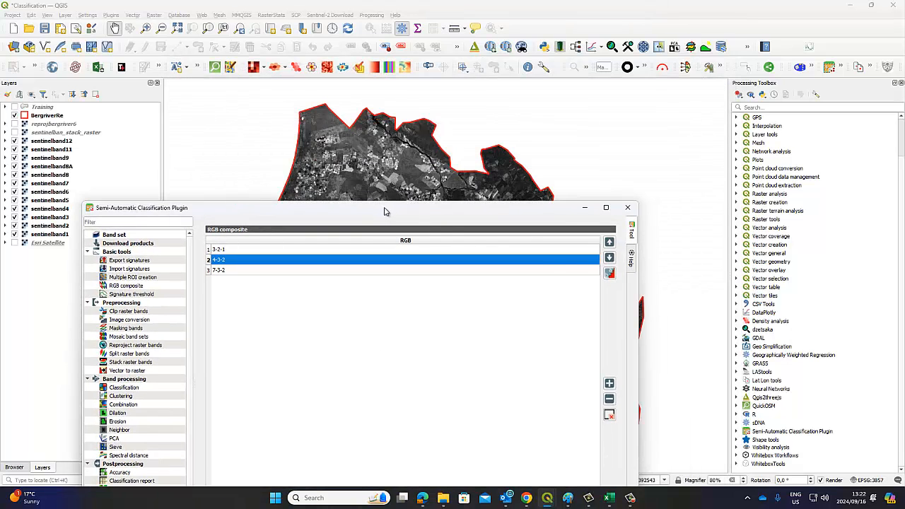
left_click(612, 276)
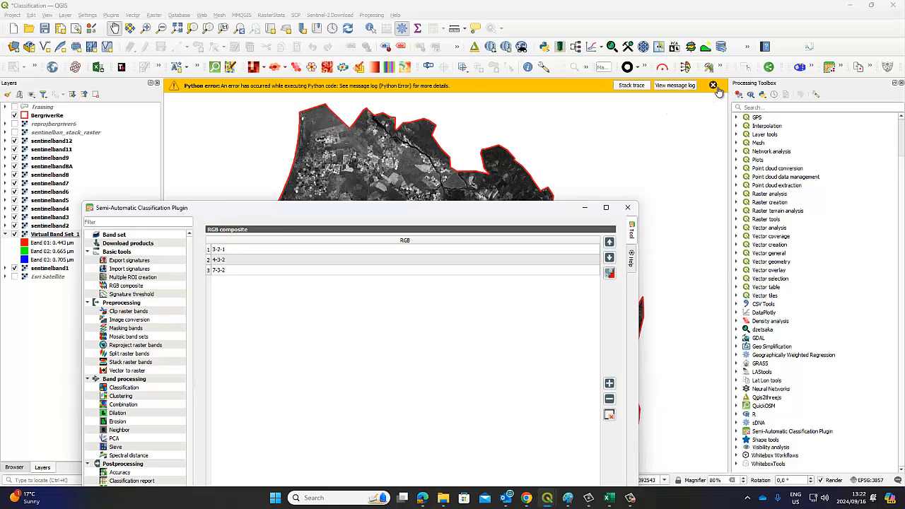
left_click(713, 85)
left_click_drag(68, 235, 92, 136)
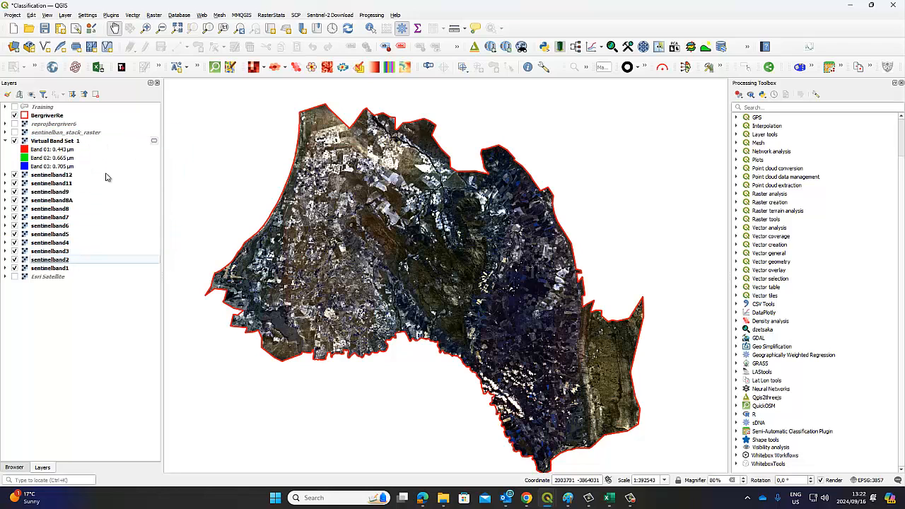
Switch to the 3-2-1 combination and place Virtual Band Set 1 near the top of the layers
mouse_move(630, 501)
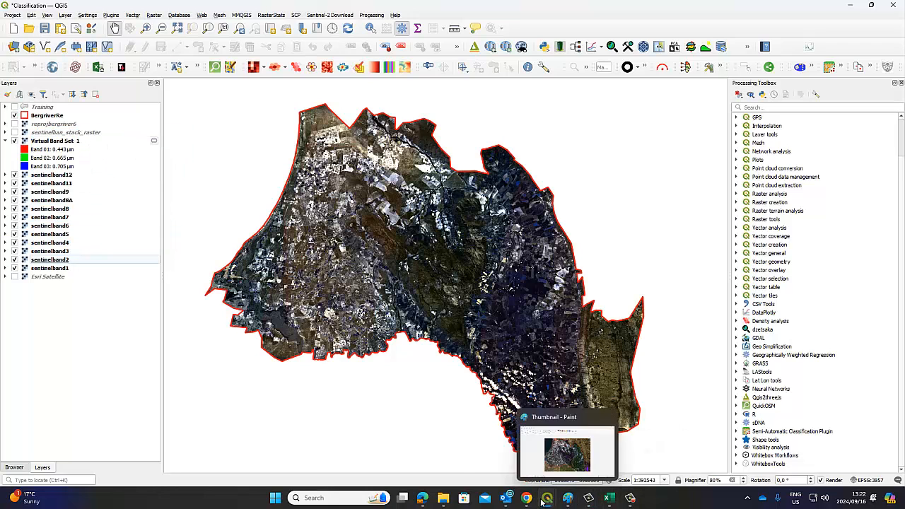
left_click(573, 435)
left_click_drag(481, 210, 867, 142)
left_click(677, 182)
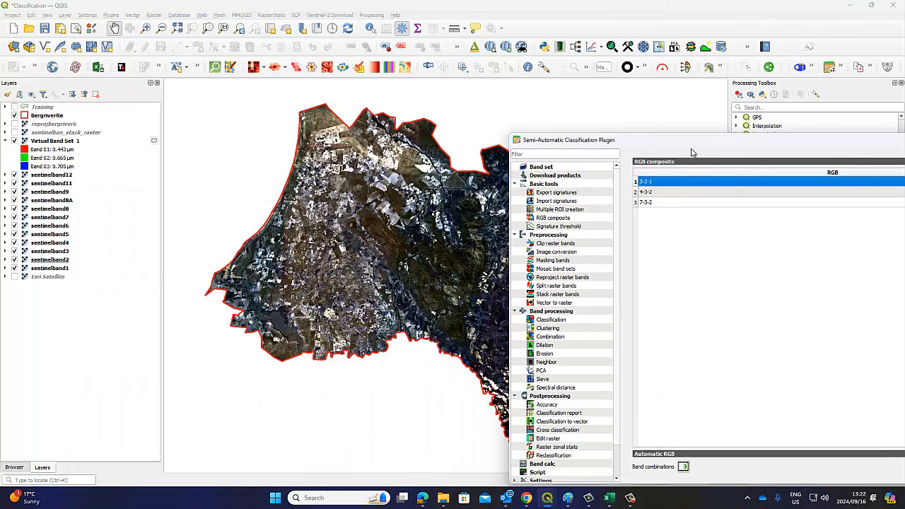
left_click_drag(691, 152, 444, 119)
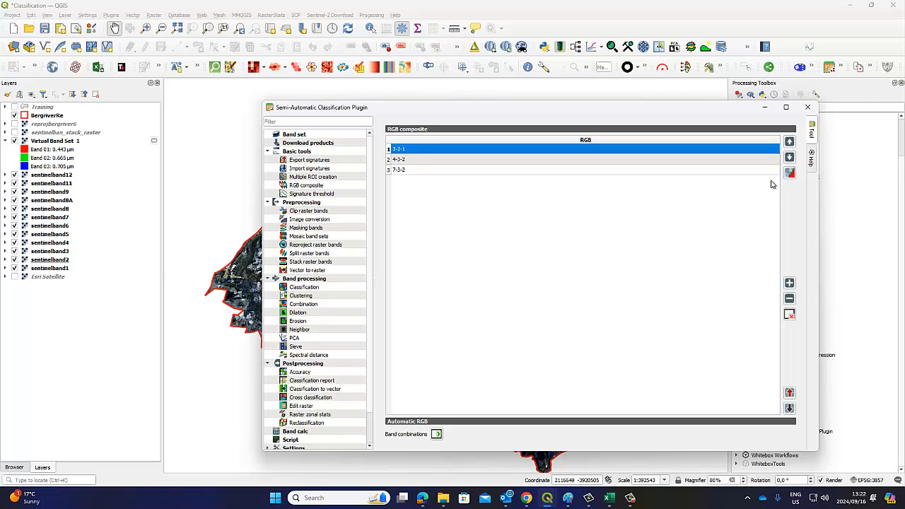
left_click_drag(444, 115, 605, 228)
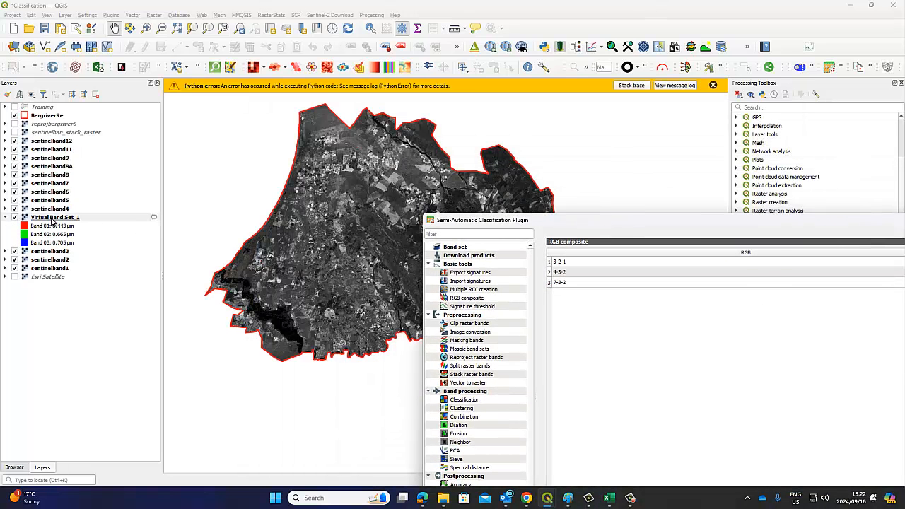
left_click_drag(52, 221, 85, 142)
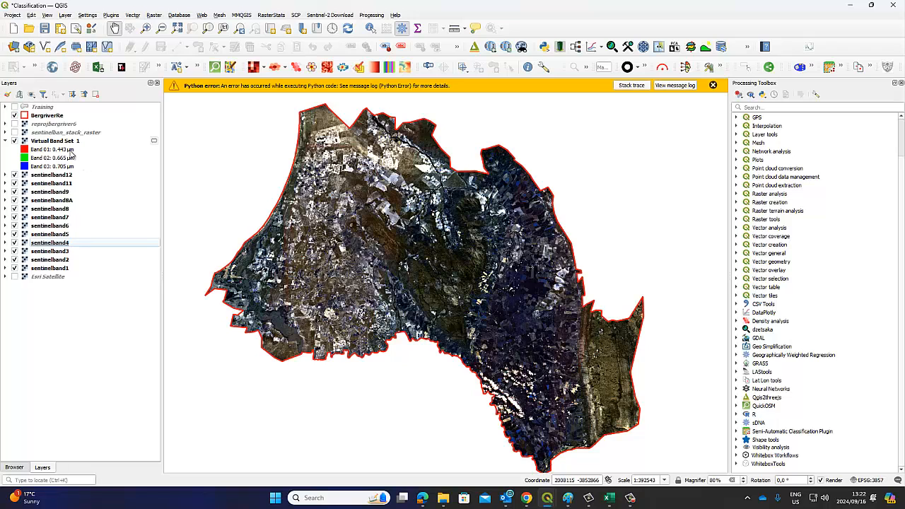
left_click(58, 141)
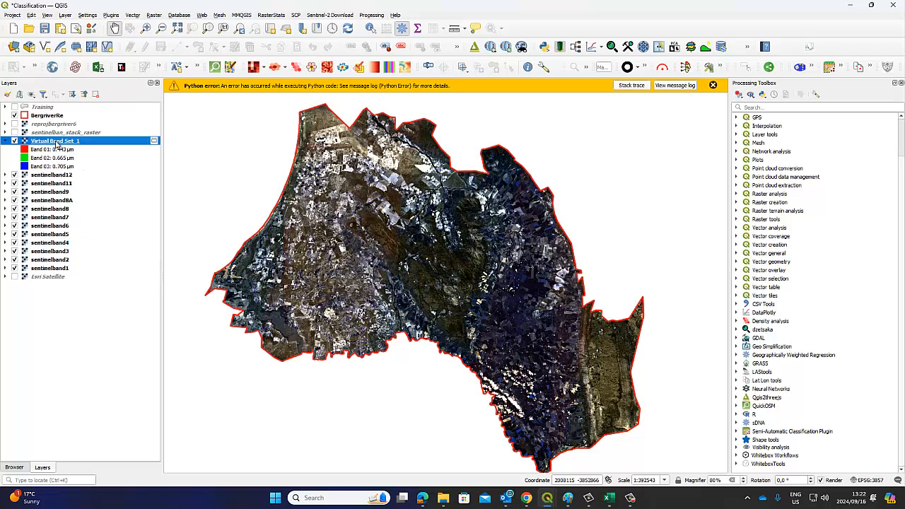
right_click(58, 142)
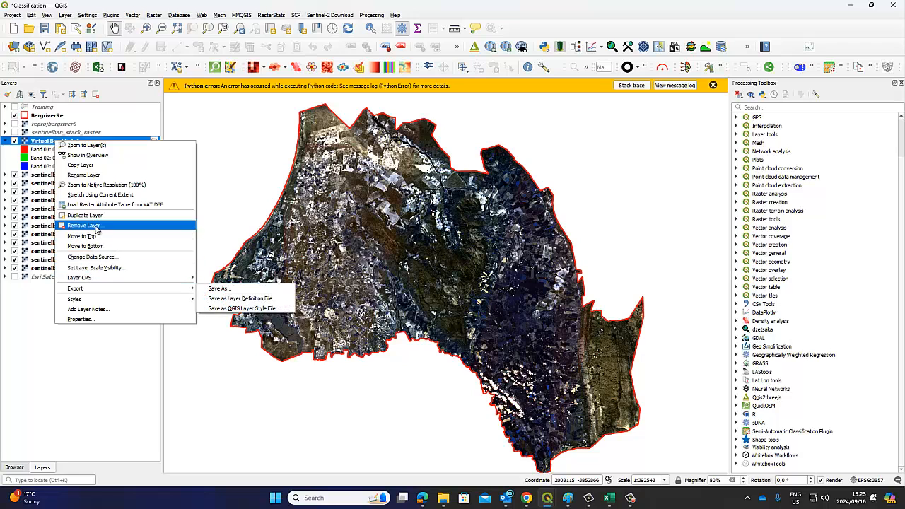
Remove the Virtual Band Set 1 layer, review the band set table, and return to the RGB composite list
left_click(97, 226)
left_click(429, 259)
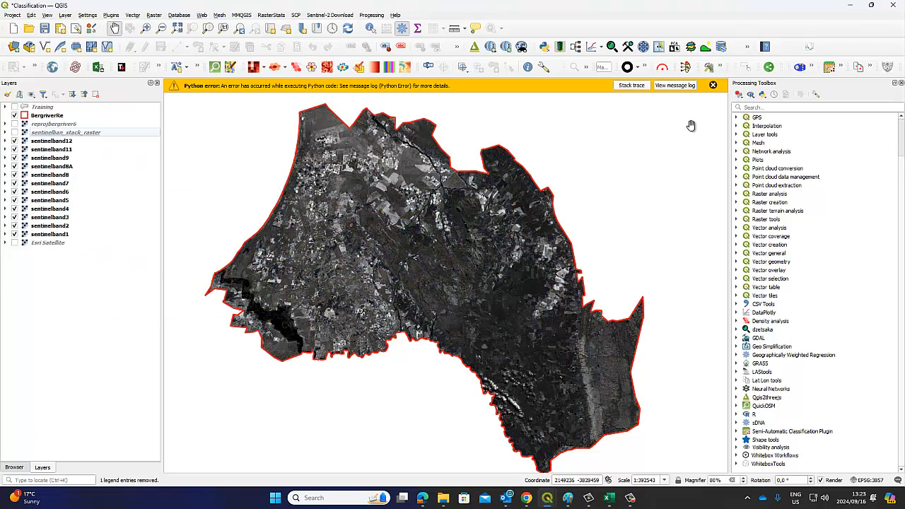
left_click(713, 85)
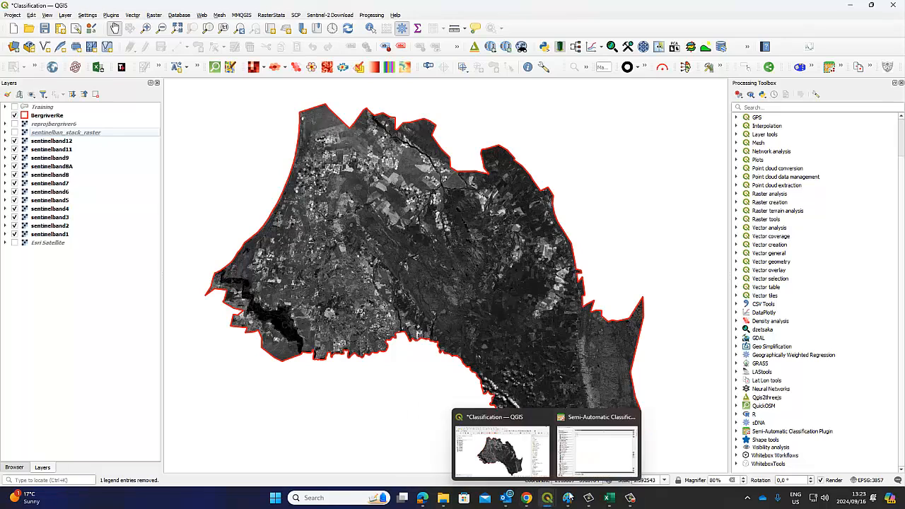
left_click(596, 442)
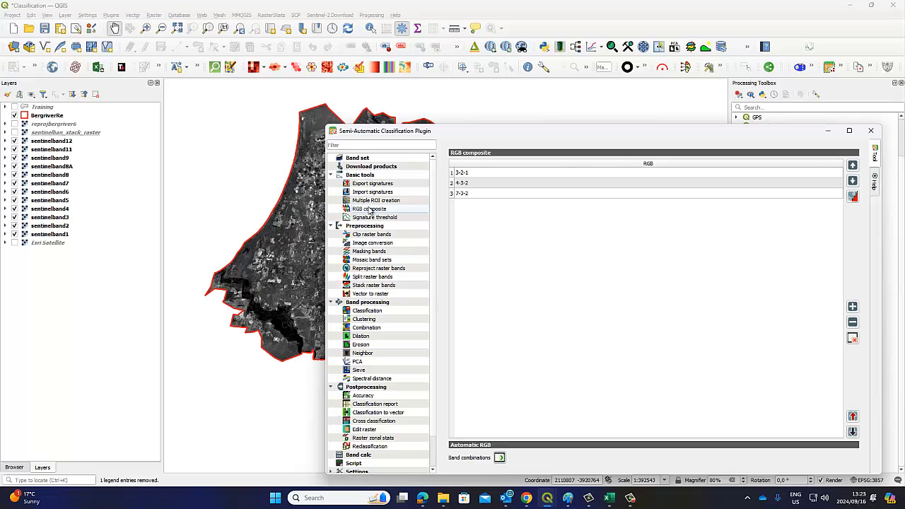
left_click(369, 158)
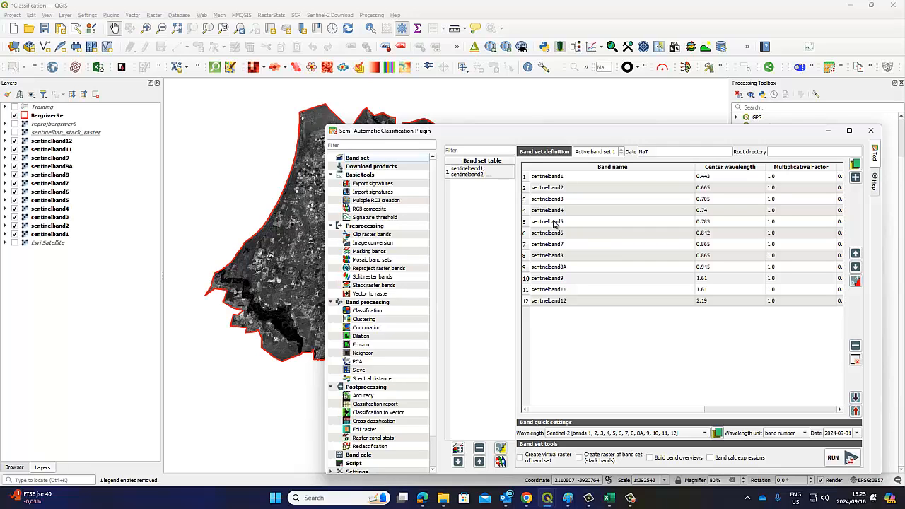
left_click(370, 209)
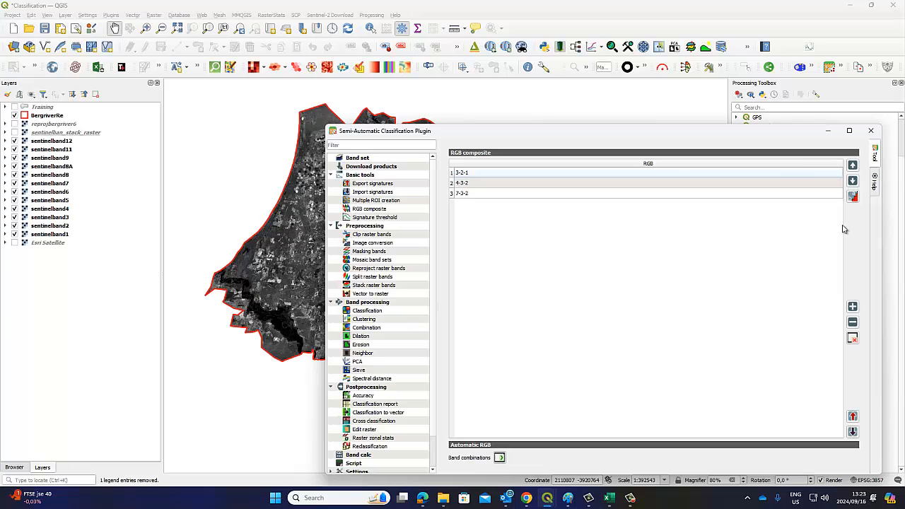
Add a new combination row and edit it to 7-6-5
left_click(853, 307)
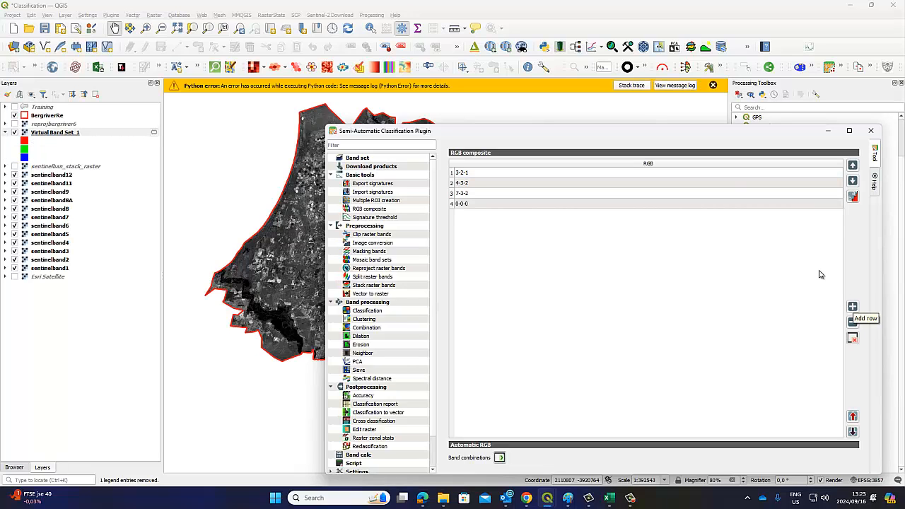
left_click(473, 206)
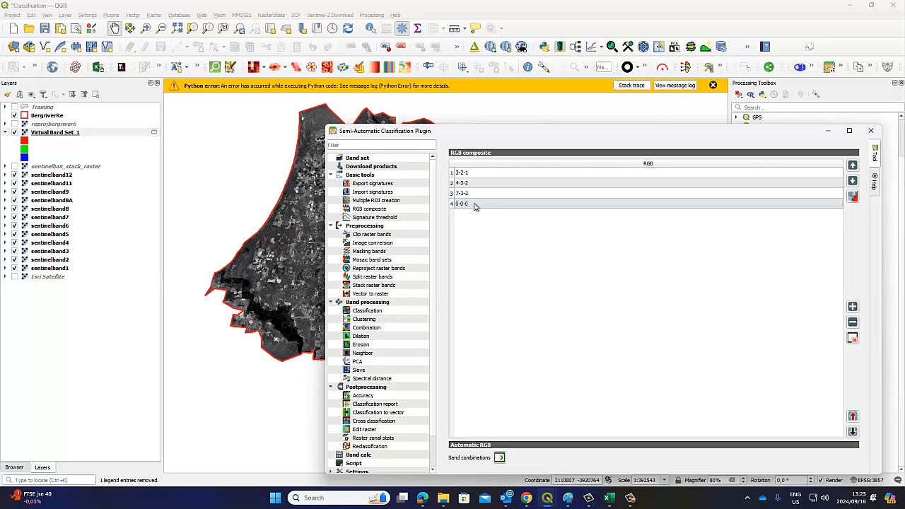
double_click(474, 206)
left_click(475, 203)
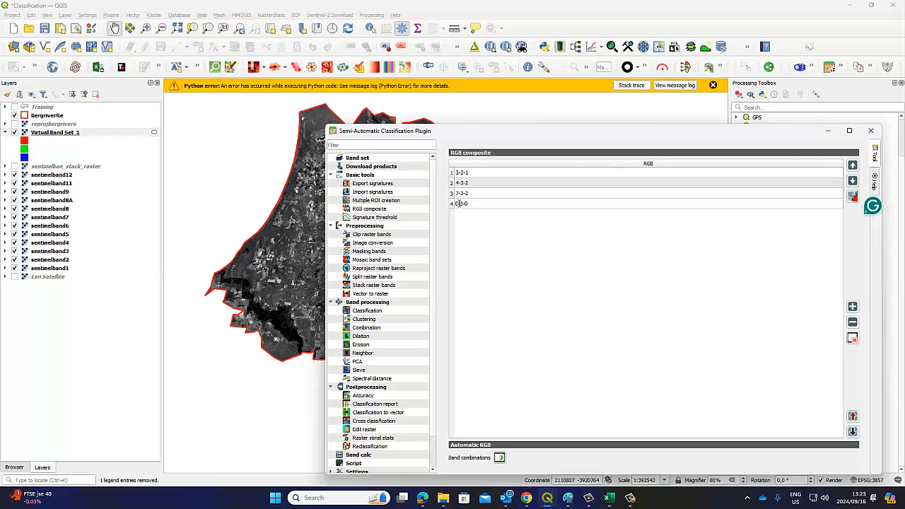
key("BackSpace")
key("BackSpace")
key("BackSpace")
type("5")
left_click(636, 280)
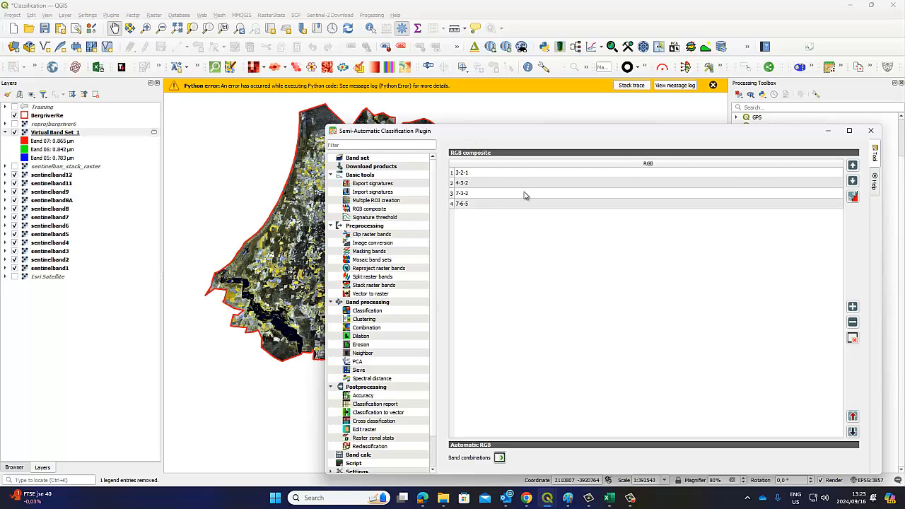
Inspect the 7-3-2 combination without changing it, then close the plugin window
left_click_drag(469, 133, 536, 202)
left_click(530, 264)
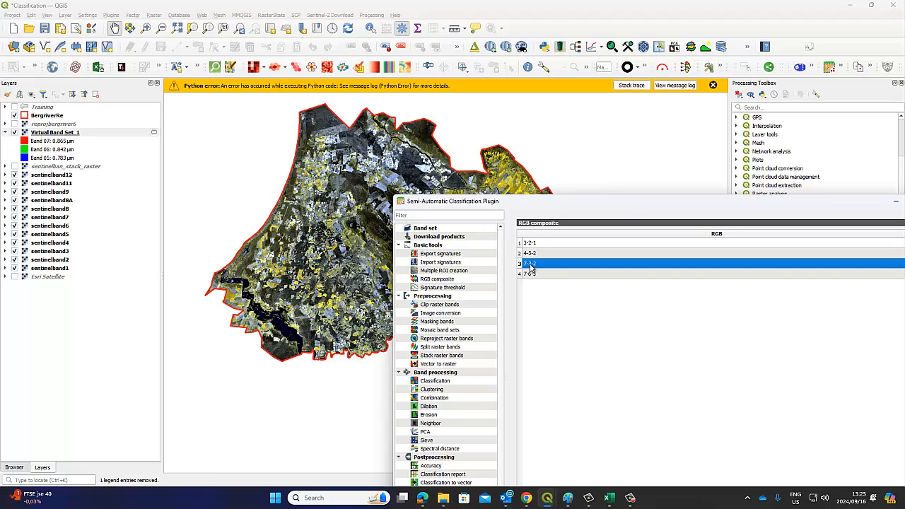
double_click(535, 266)
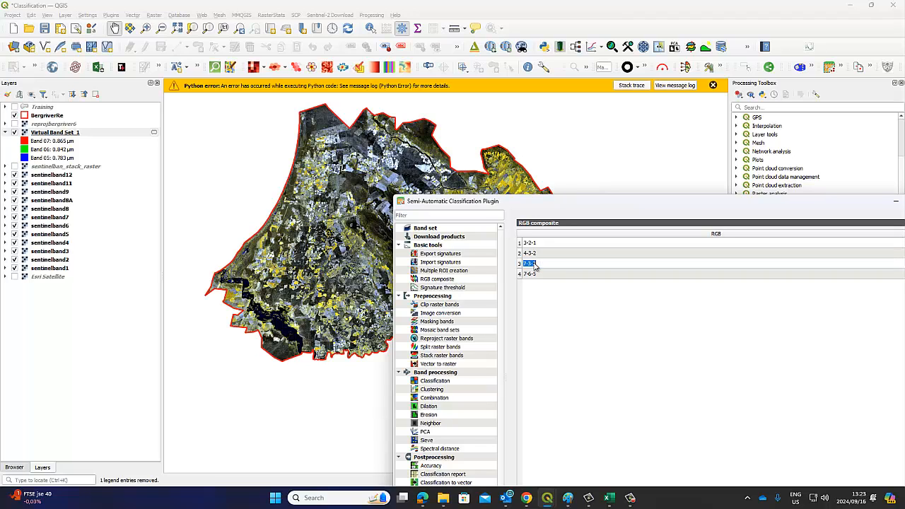
left_click(542, 298)
double_click(540, 266)
key("Return")
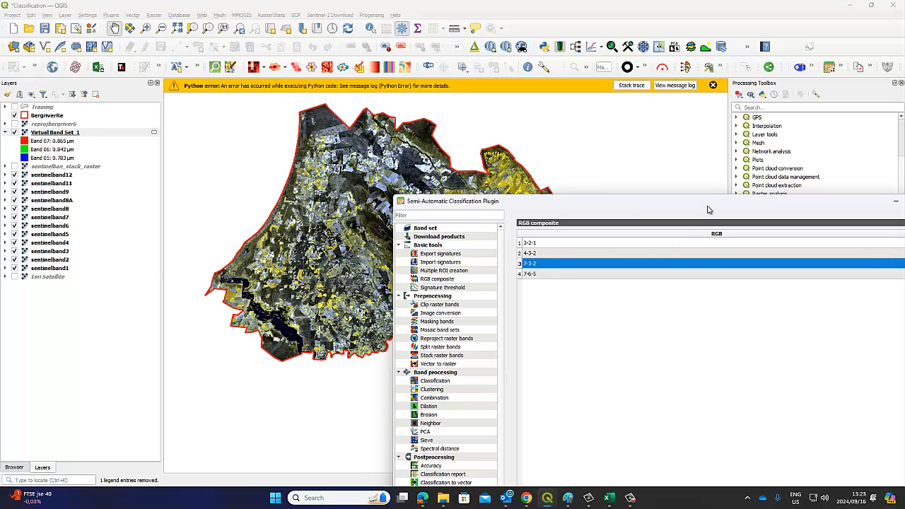
left_click_drag(708, 210, 576, 153)
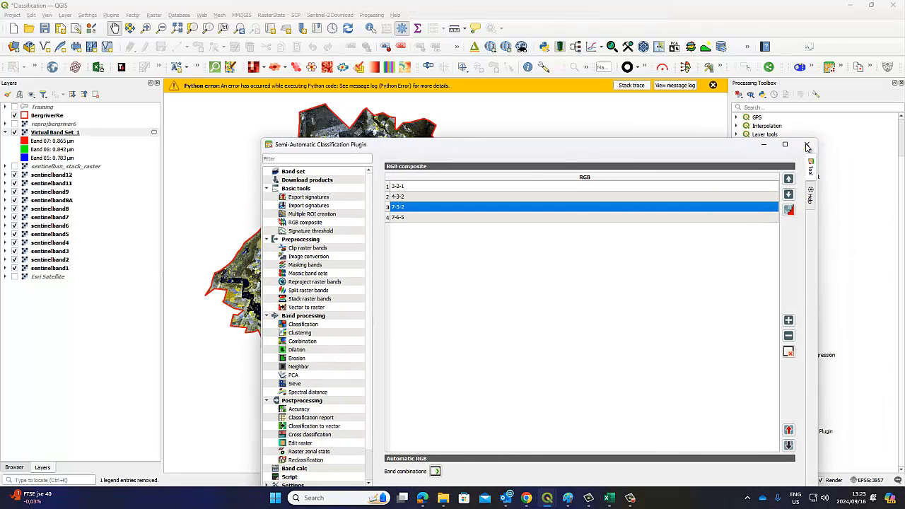
left_click(807, 146)
Remove the Virtual Band Set 1 composite layer and dismiss the Python error
right_click(68, 133)
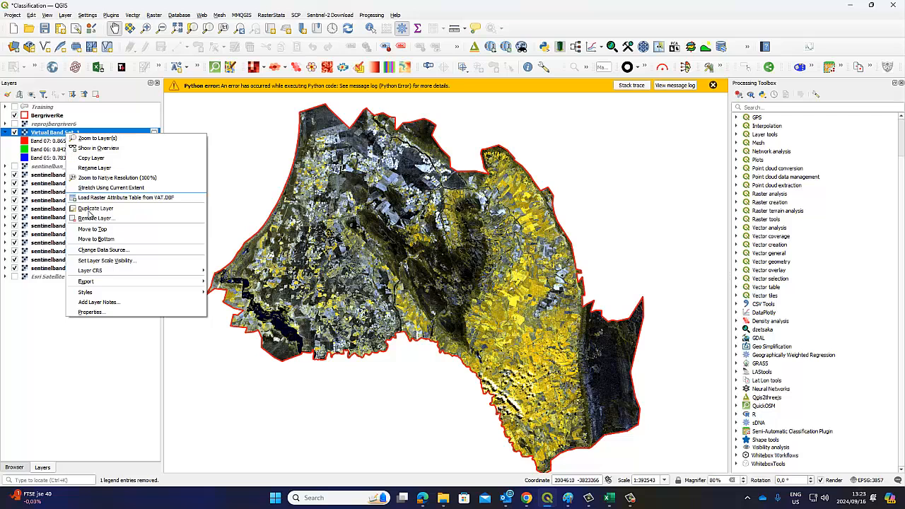
left_click(94, 218)
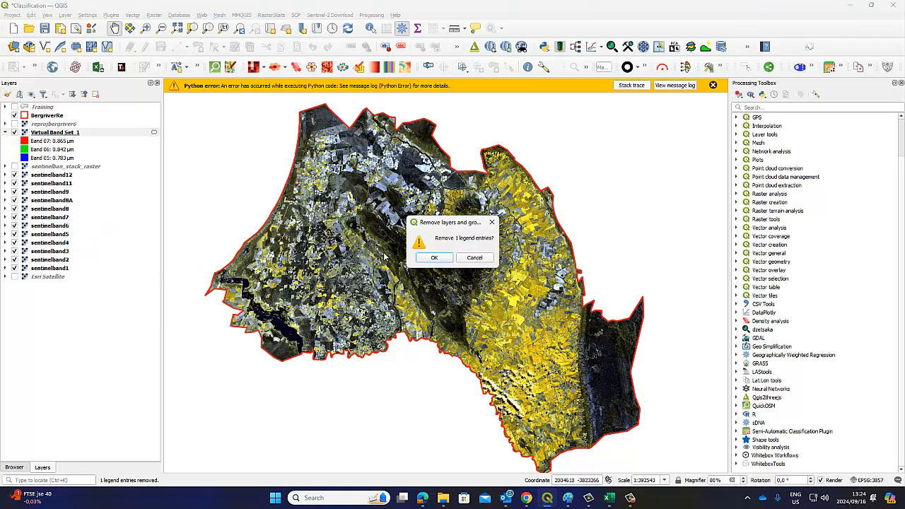
left_click(435, 259)
left_click(713, 85)
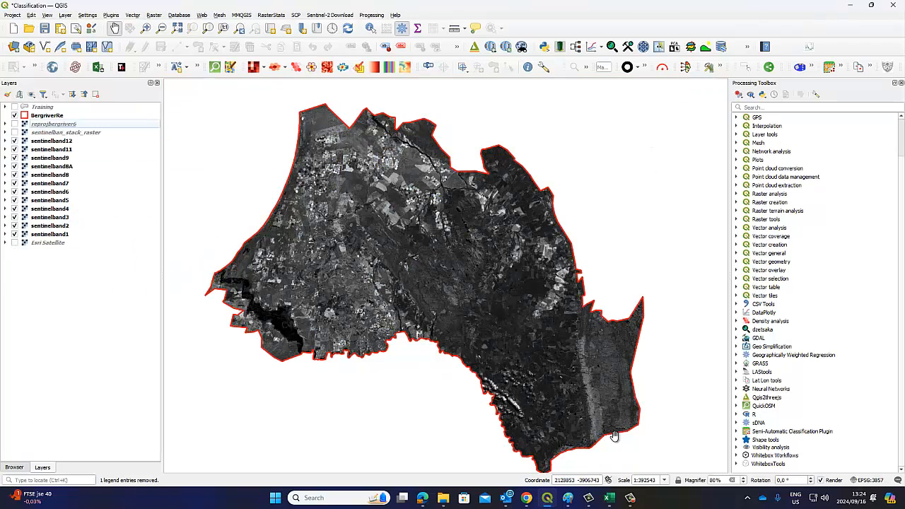
Bring QGIS back, check the sentinelband1–12 band set table in the plugin, and close it
left_click(548, 500)
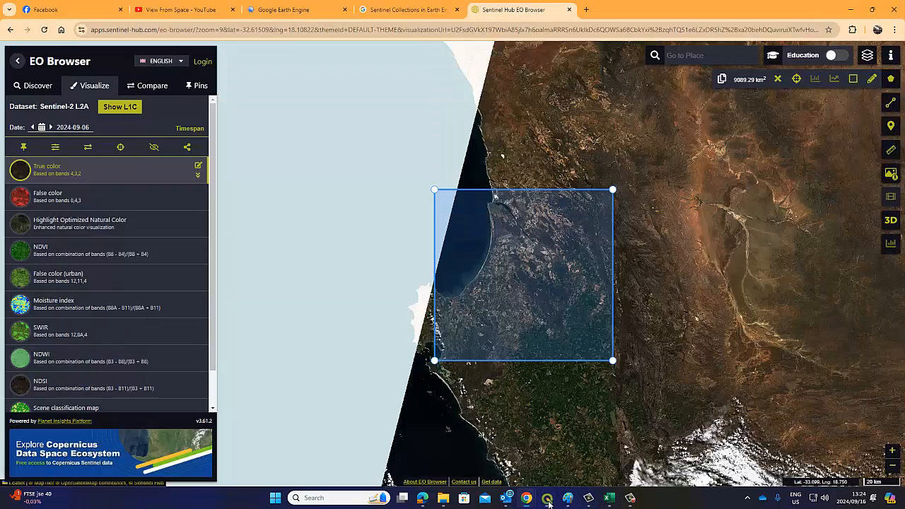
left_click(548, 501)
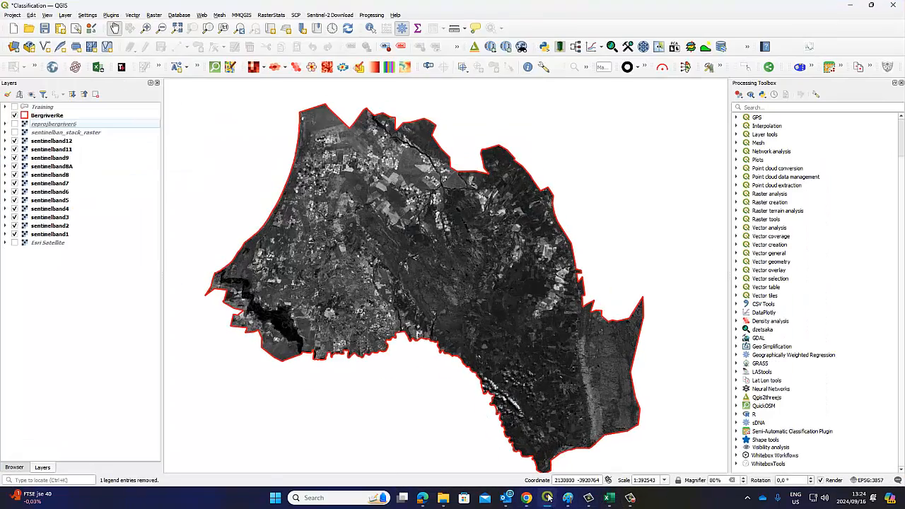
left_click(830, 67)
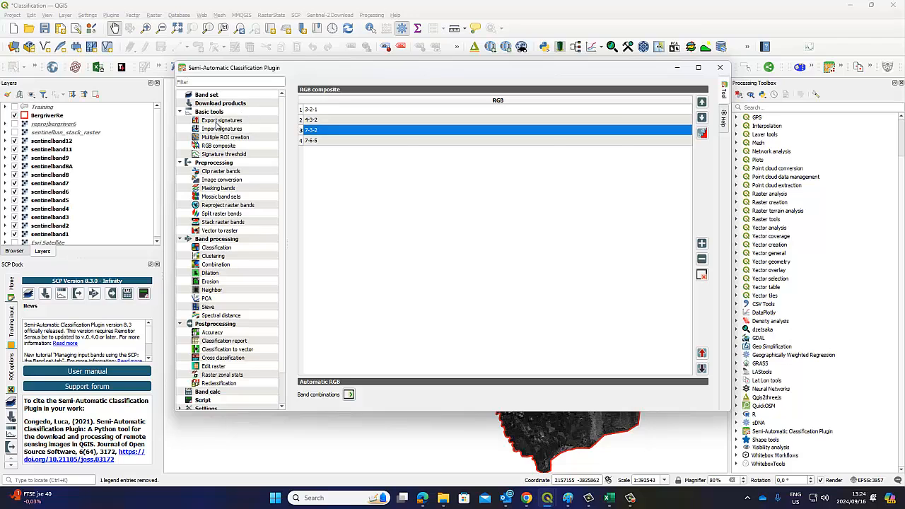
left_click(206, 96)
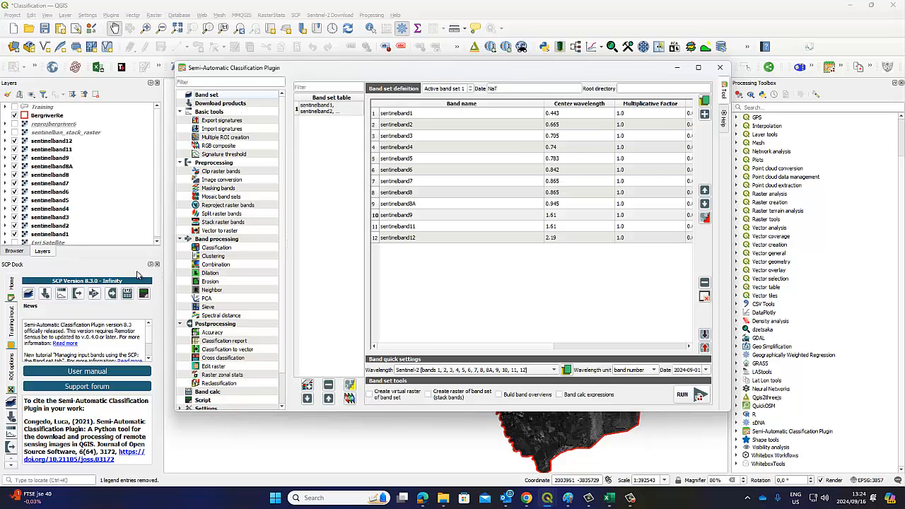
left_click(157, 264)
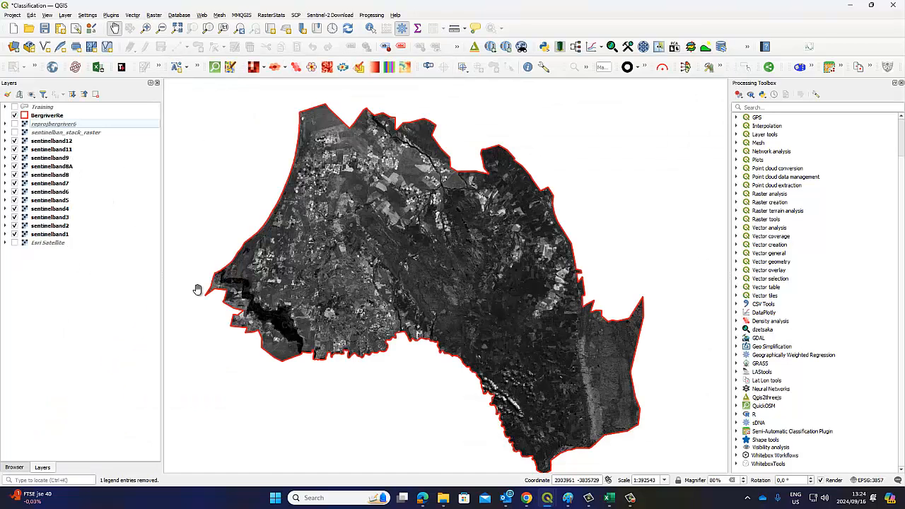
Enable virtual raster and stacked raster outputs for band set 1 in the SCP Band set tab
mouse_move(553, 500)
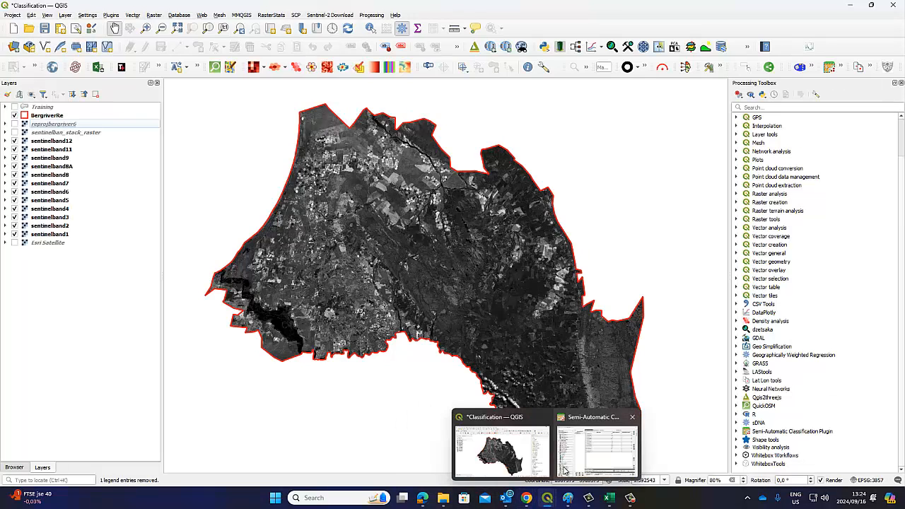
left_click(578, 445)
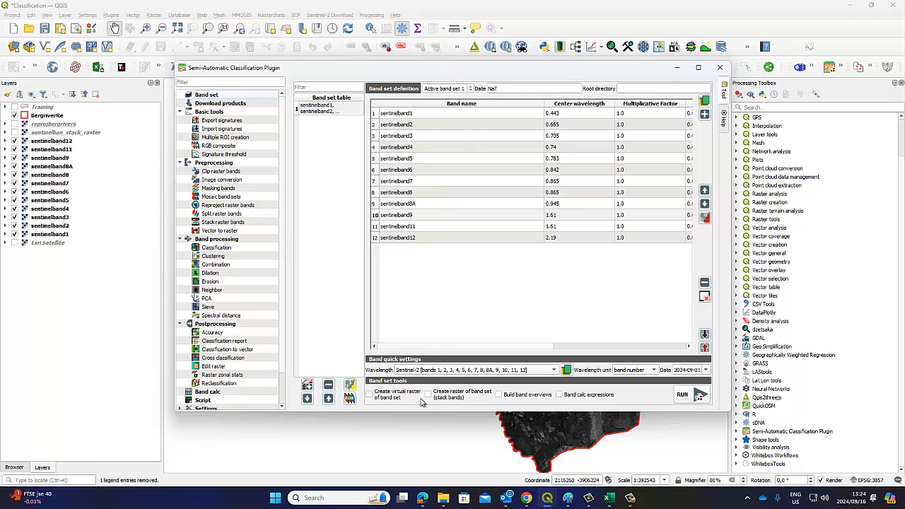
left_click(369, 396)
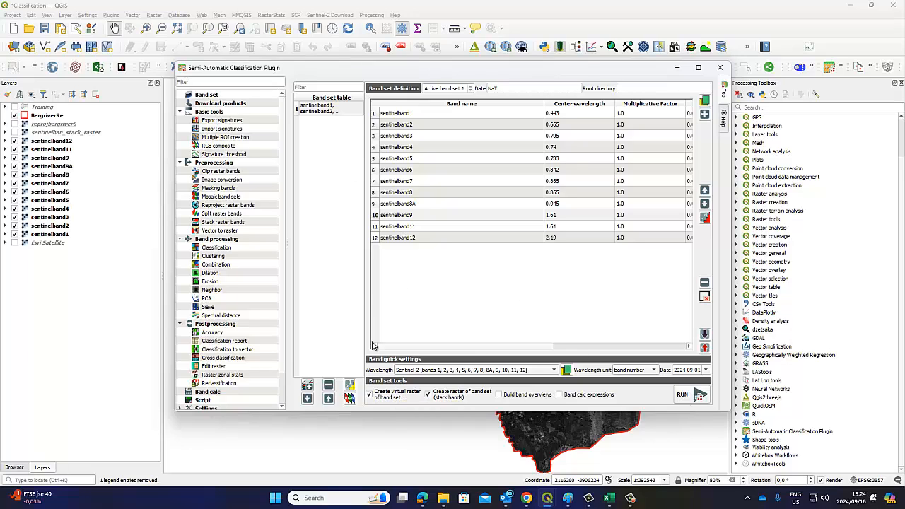
left_click(336, 106)
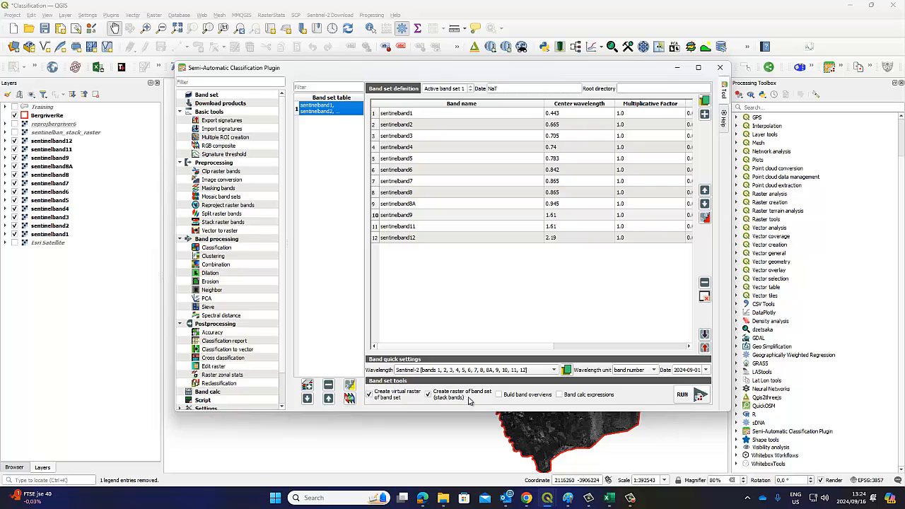
Run band set 1, saving its rasters to the Image Classification folder
left_click(695, 396)
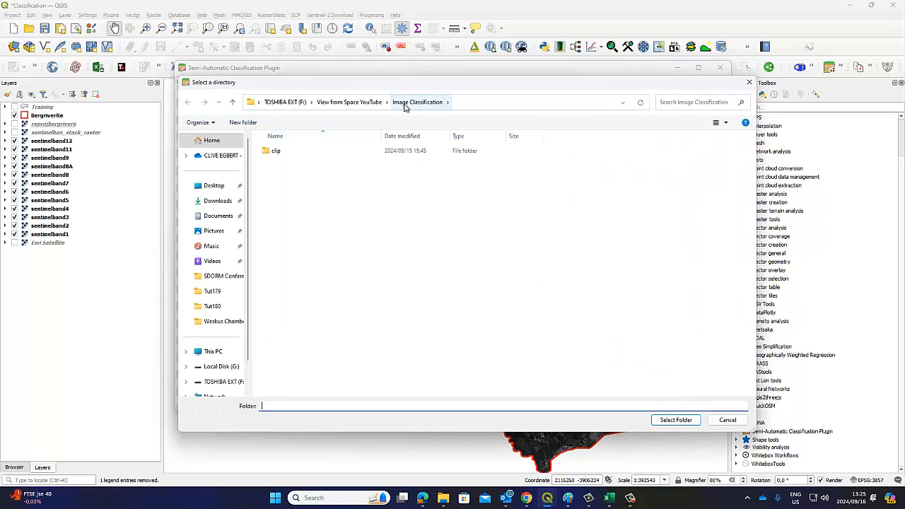
left_click(406, 108)
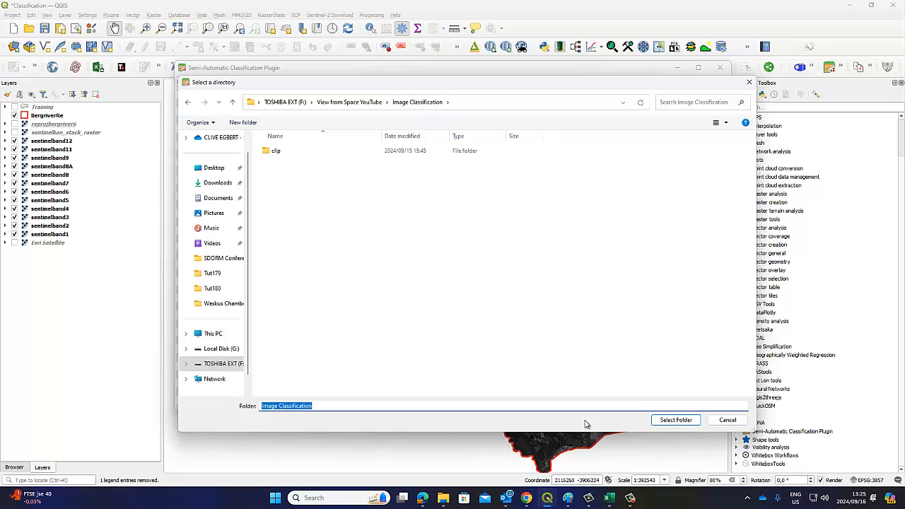
left_click(671, 422)
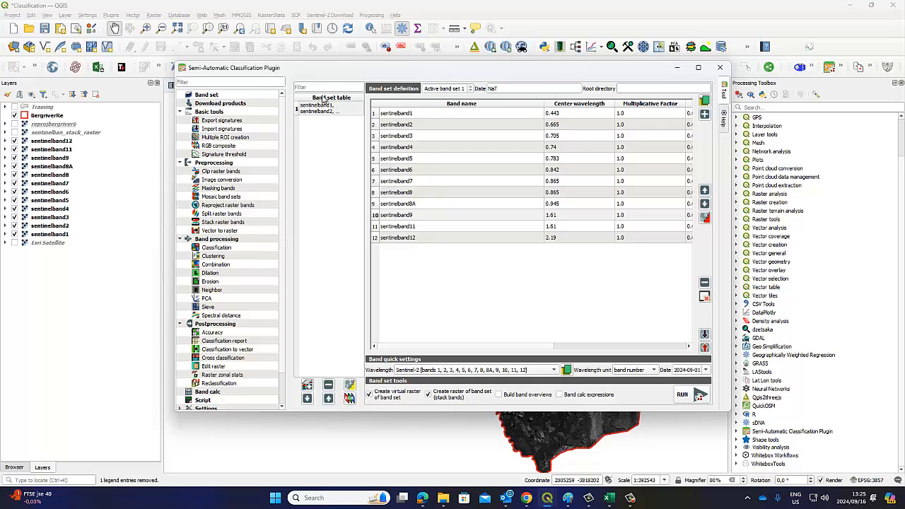
Reposition the plugin window, then minimize it to reveal the map
left_click_drag(346, 71, 328, 168)
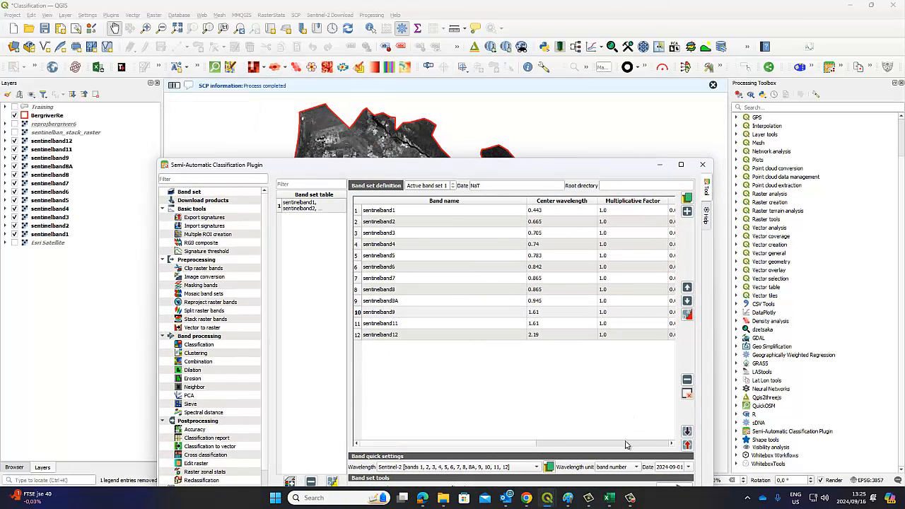
left_click(630, 499)
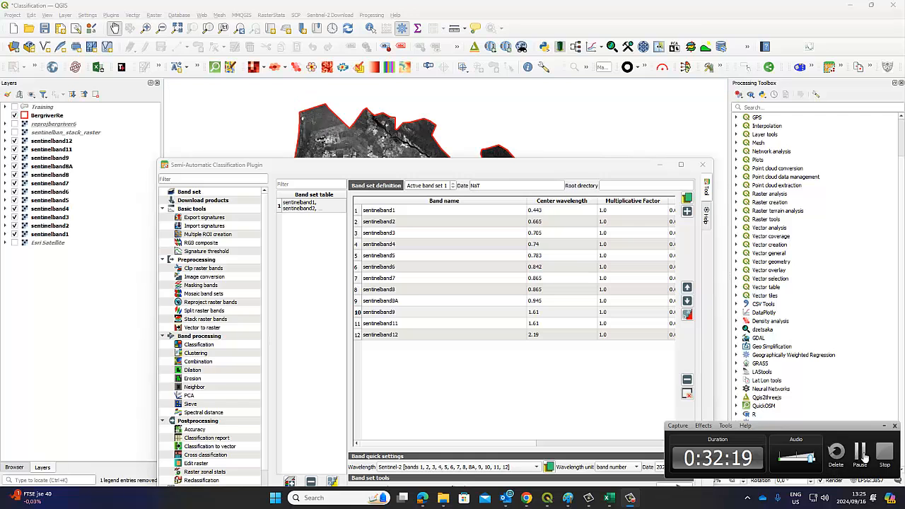
left_click(860, 453)
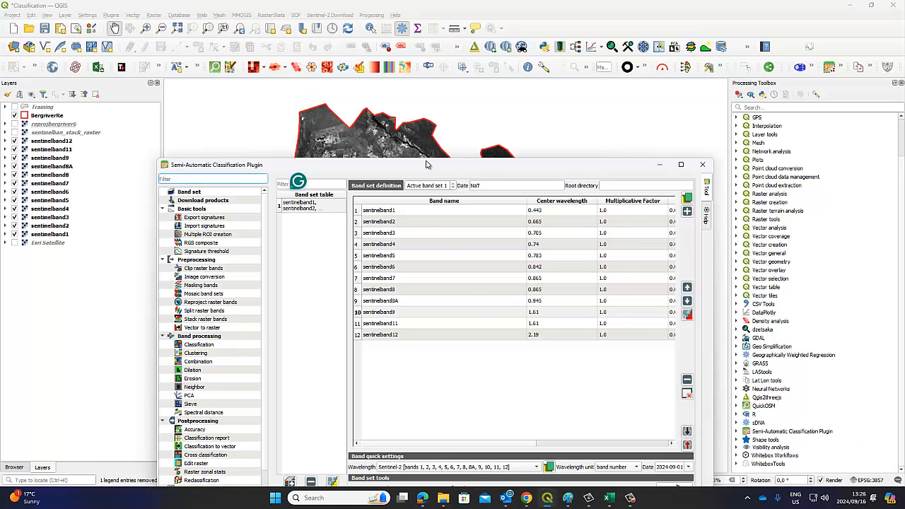
left_click_drag(425, 163, 430, 97)
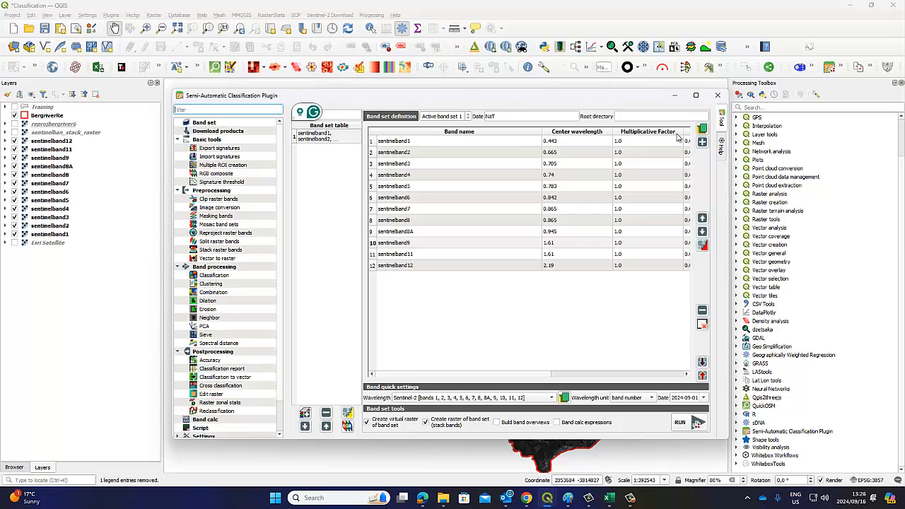
left_click(674, 95)
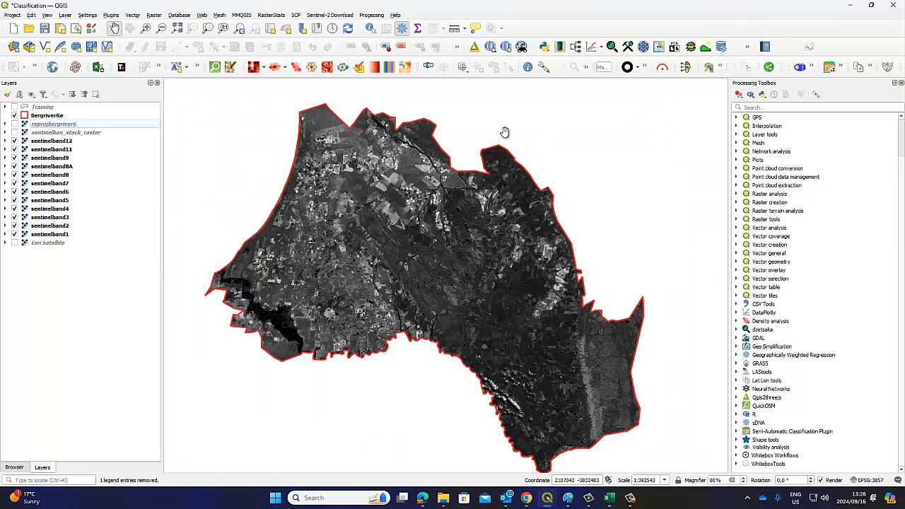
From Add Raster Layer, browse via TOSHIBA EXT and View from Space YouTube into Image Classification
left_click(153, 16)
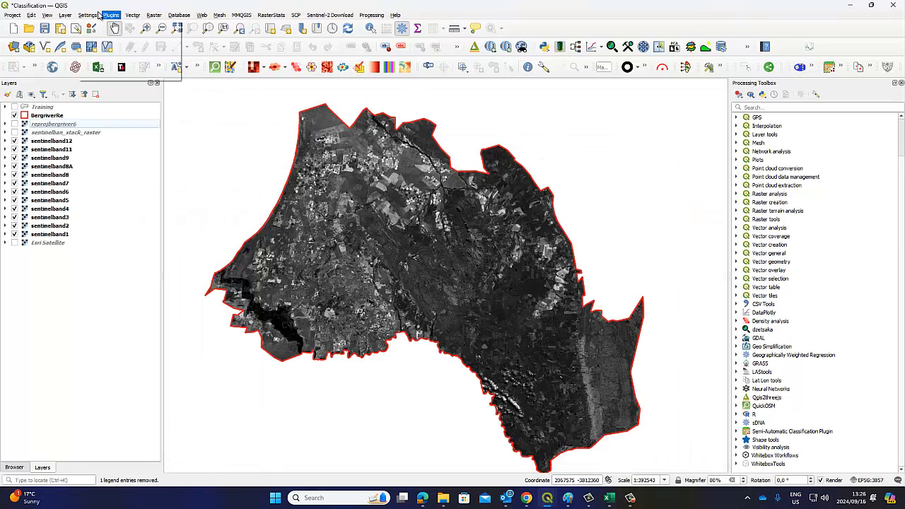
mouse_move(65, 15)
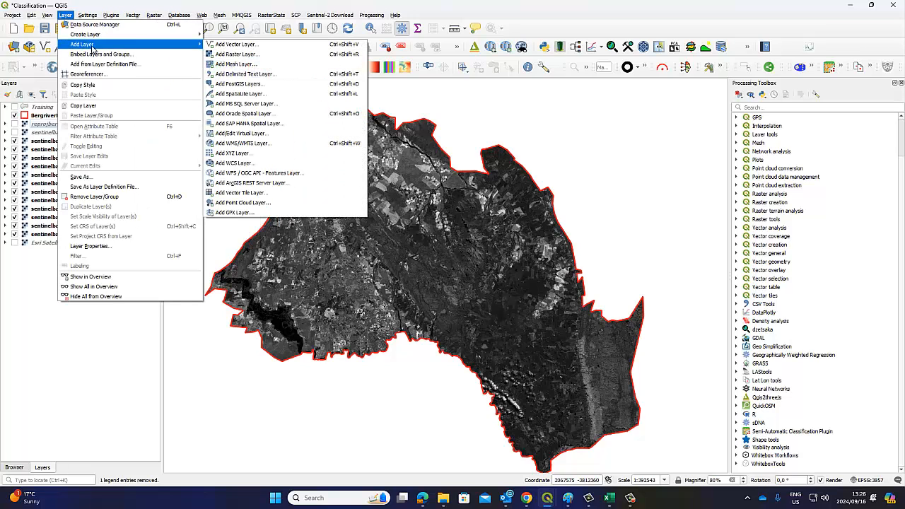
left_click(227, 58)
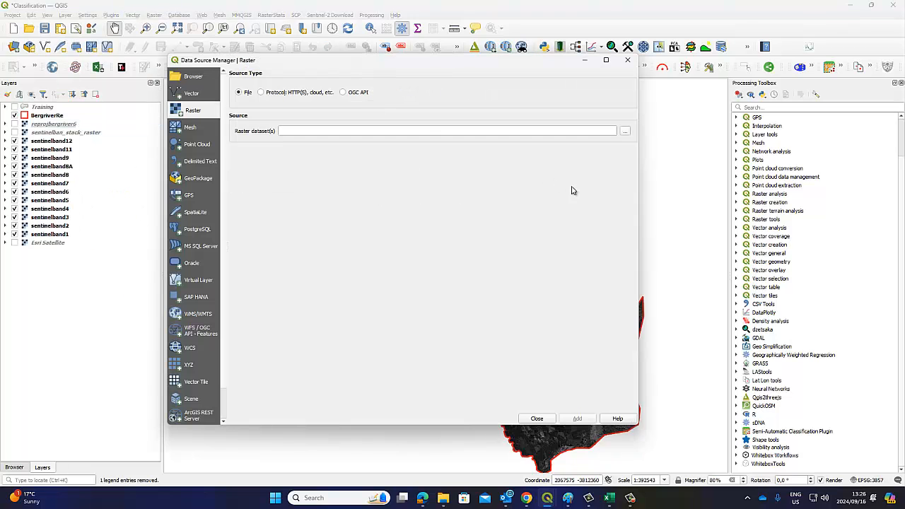
left_click(625, 131)
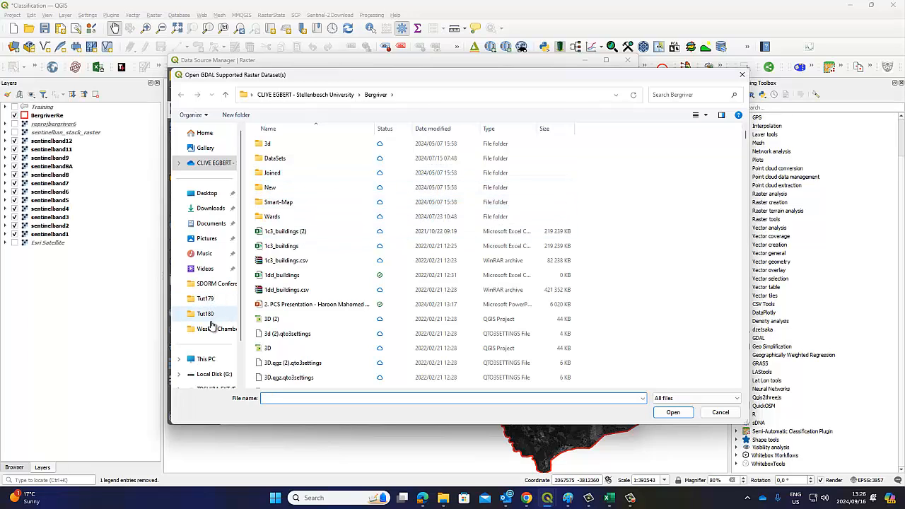
scroll(219, 295, "down", 1)
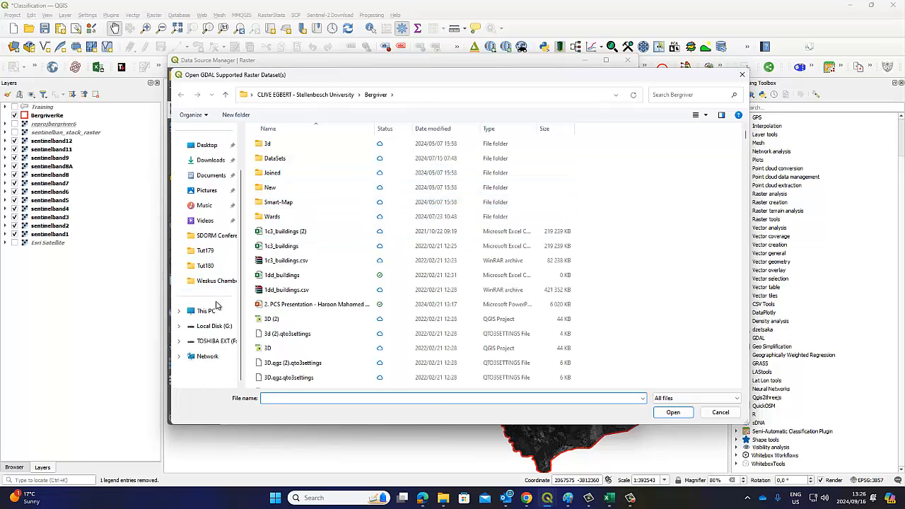
left_click(213, 341)
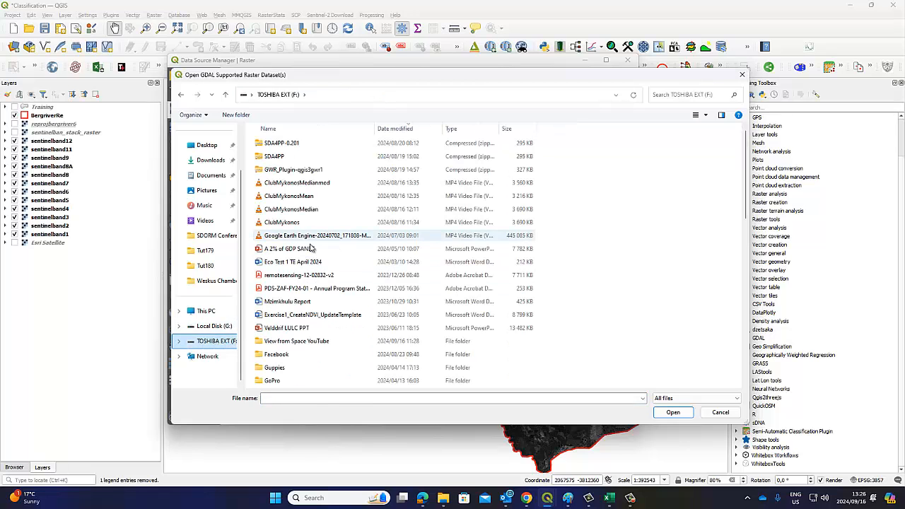
double_click(297, 341)
scroll(431, 294, "down", 15)
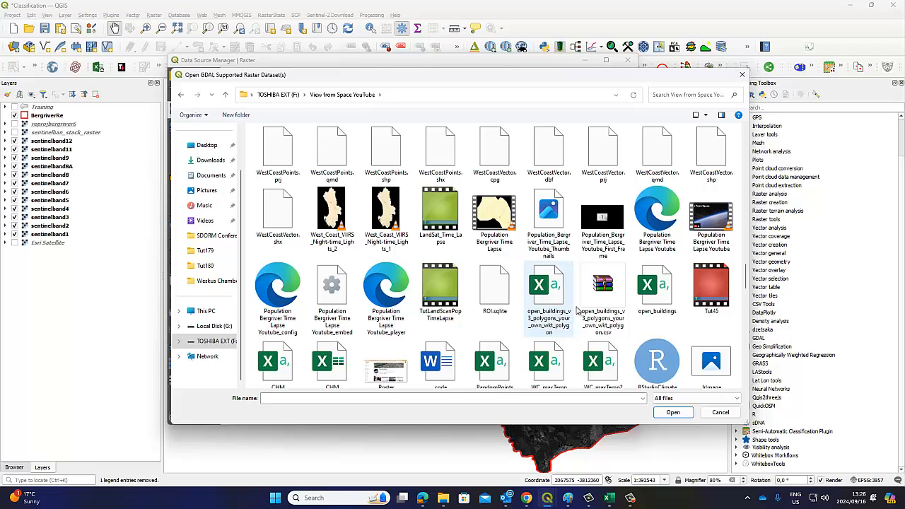
scroll(576, 309, "up", 3)
double_click(714, 218)
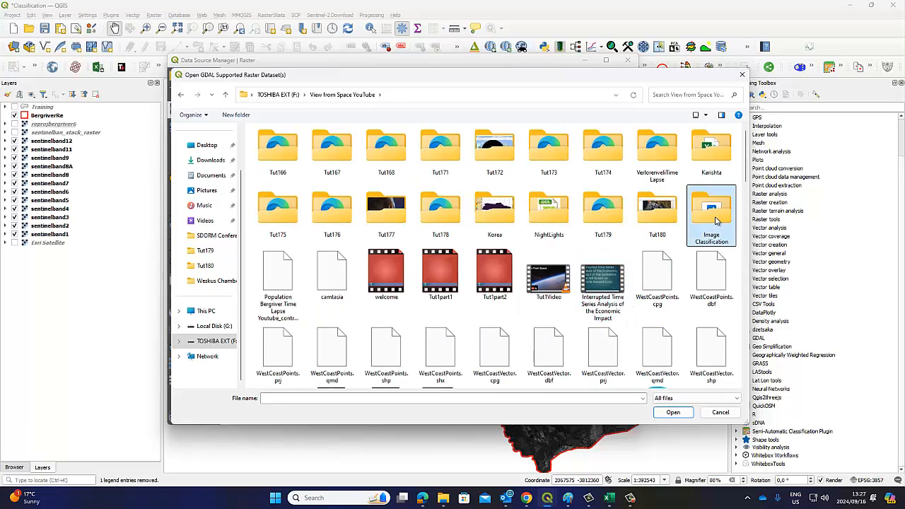
Sort by date modified and add sentinelban_stack_raster and sentinelban_virtual_rast.vrt as layers
right_click(598, 198)
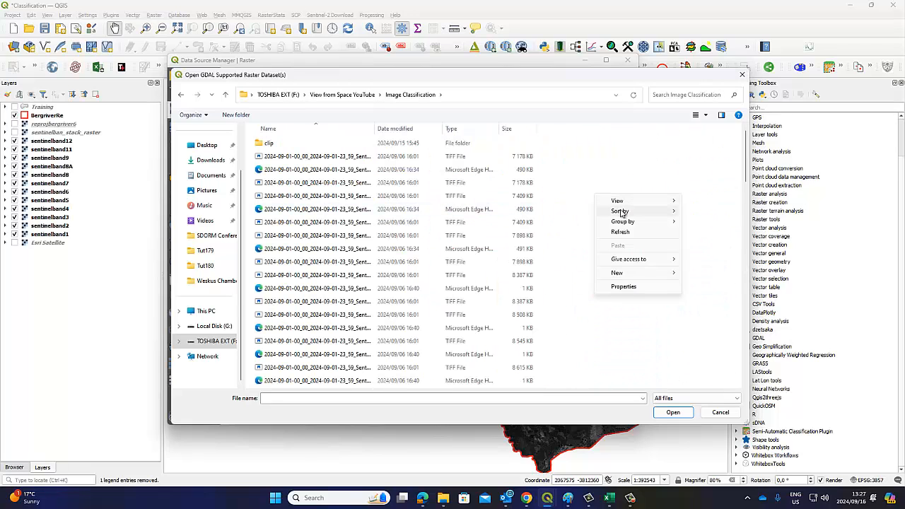
mouse_move(622, 210)
left_click(714, 222)
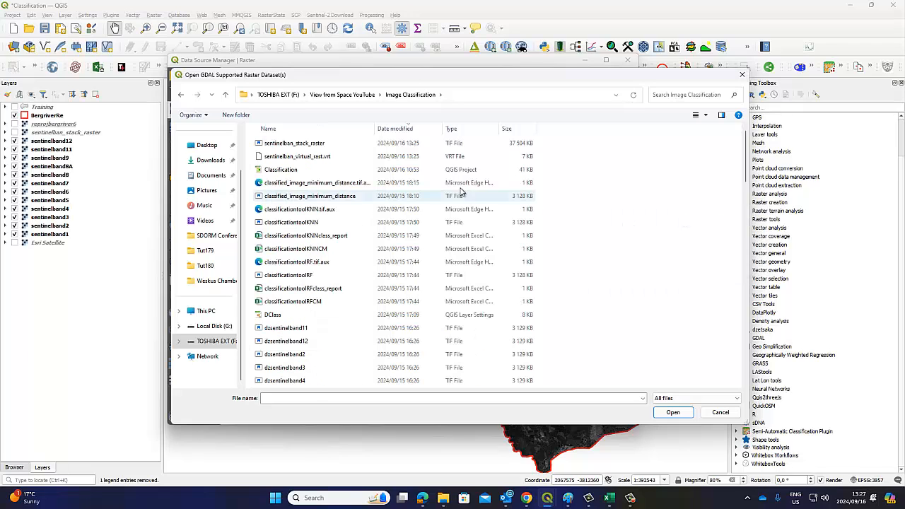
left_click(311, 144)
left_click(313, 157, "ctrl")
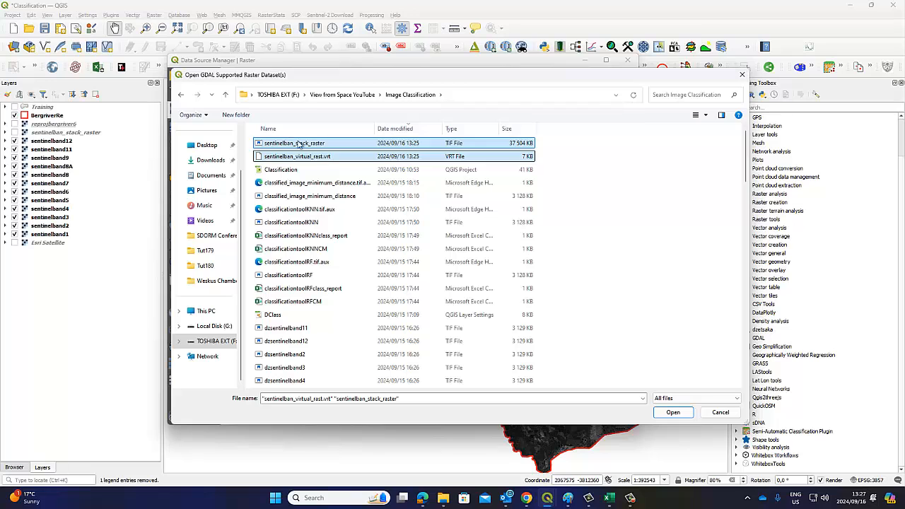
left_click(671, 414)
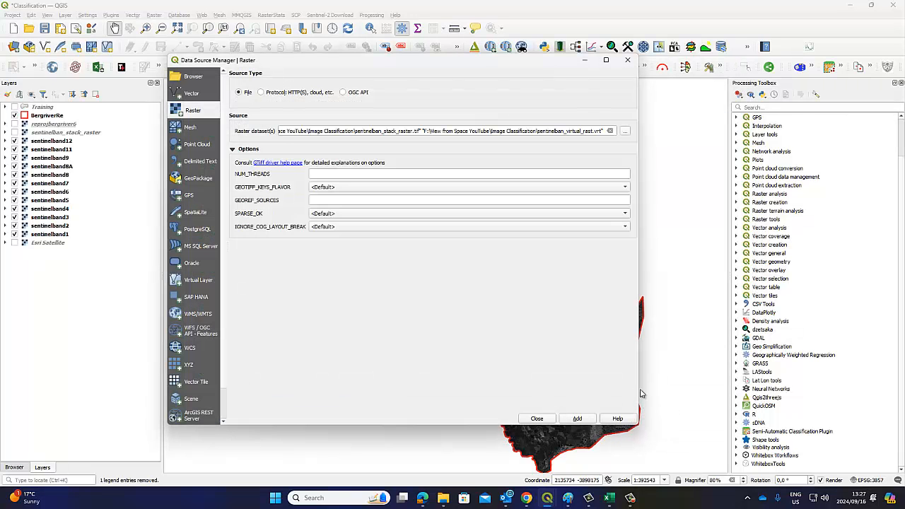
left_click(578, 418)
left_click(537, 419)
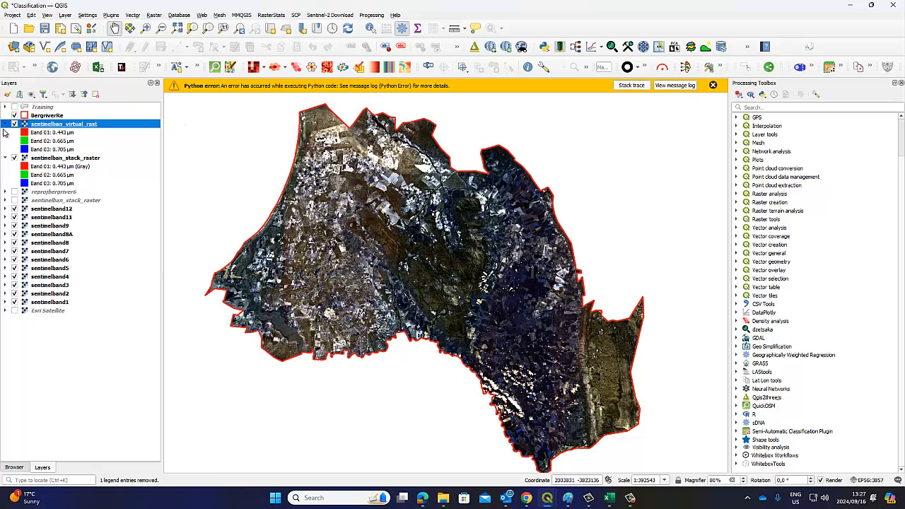
Collapse both new raster legends and hide layers sentinelband12 through sentinelband1
left_click(5, 124)
left_click(5, 132)
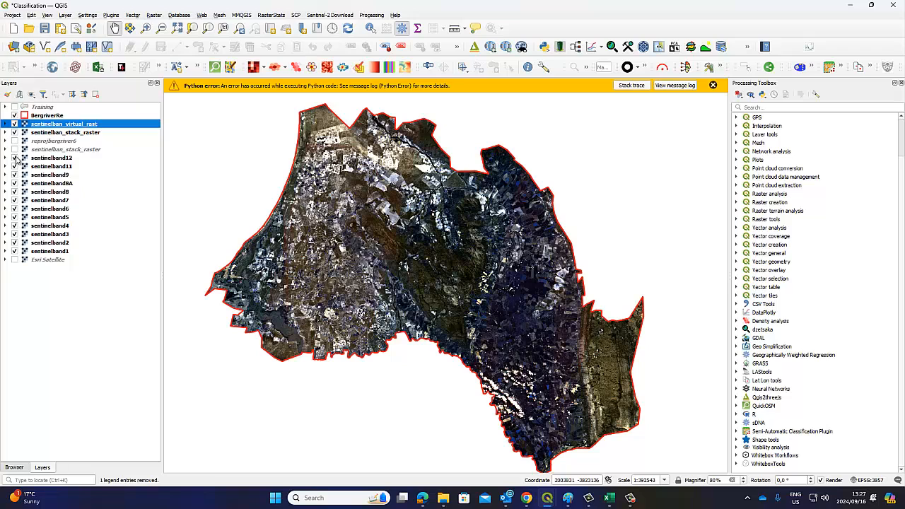
left_click(14, 158)
left_click(14, 166)
left_click(14, 175)
left_click(14, 183)
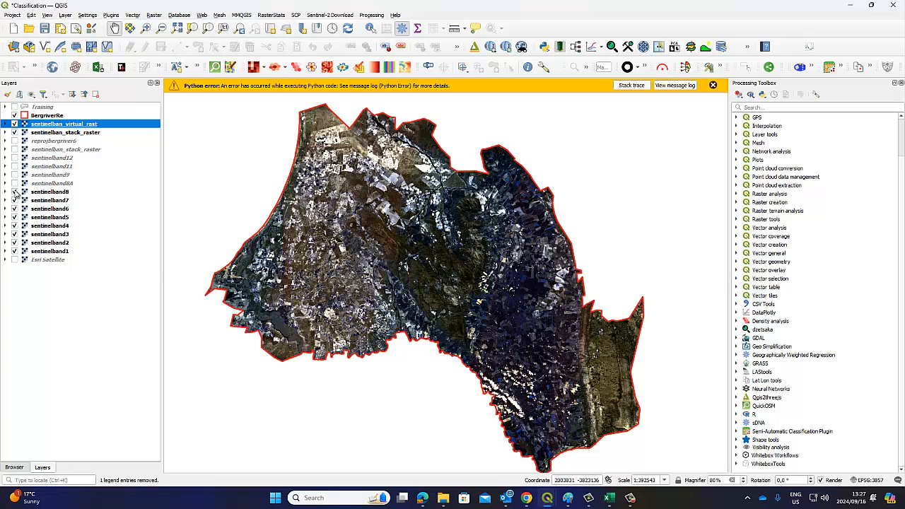
left_click(14, 191)
left_click(14, 201)
left_click(15, 208)
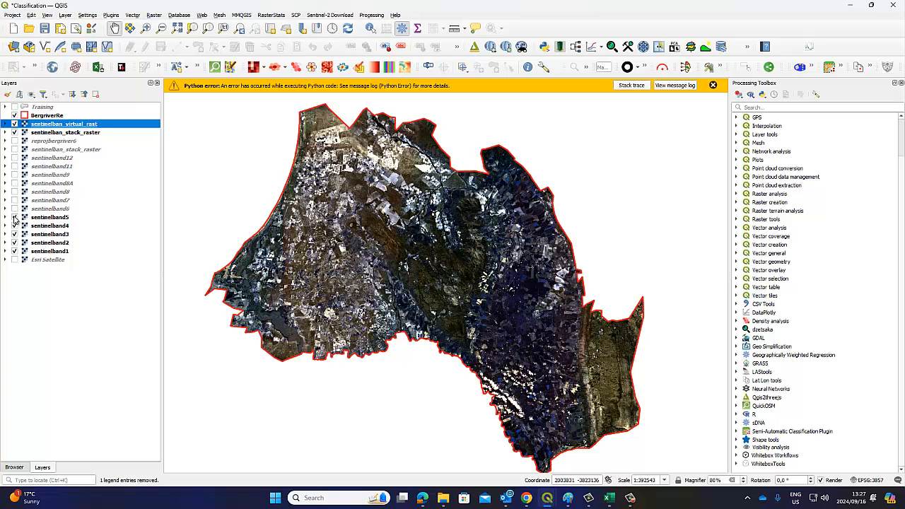
left_click(14, 217)
left_click(15, 226)
left_click(14, 234)
left_click(14, 243)
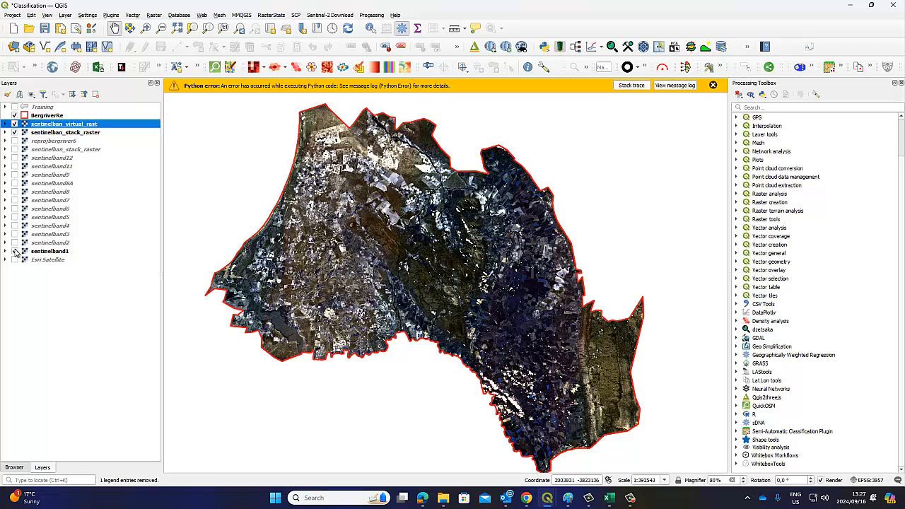
left_click(14, 251)
Dismiss the Python error, hide sentinelban_virtual_rast, and expand the stacked raster's band legend
left_click(713, 85)
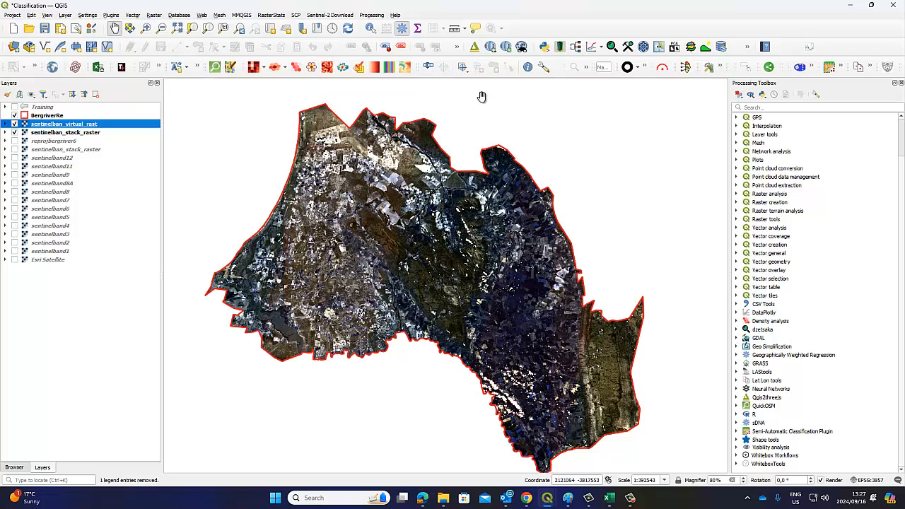
left_click(14, 124)
left_click(14, 124)
left_click(14, 124)
left_click(6, 133)
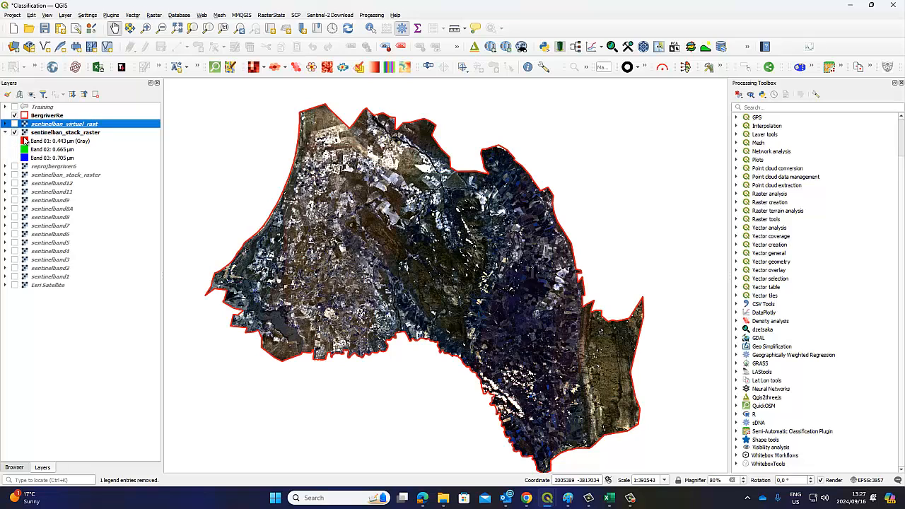
In the stack raster's symbology, assign Red to Band 04, Green to Band 03, Blue to Band 02
right_click(65, 133)
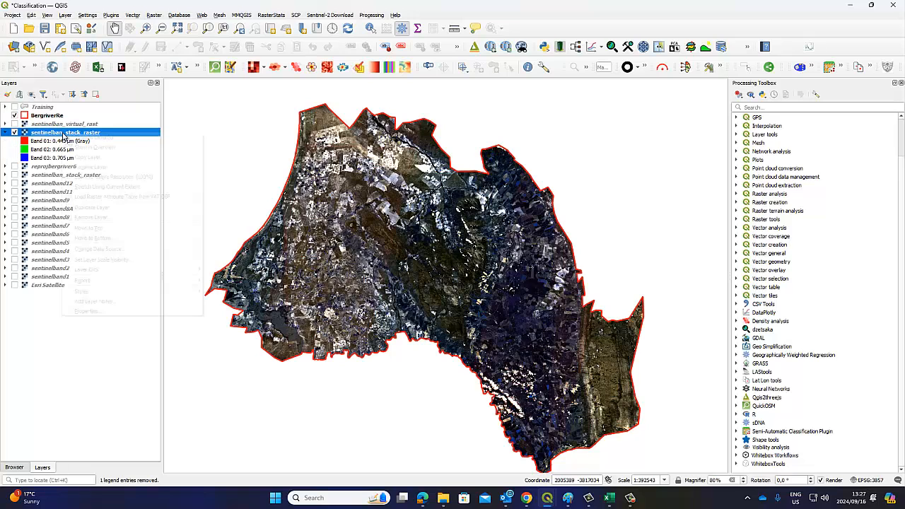
left_click(124, 308)
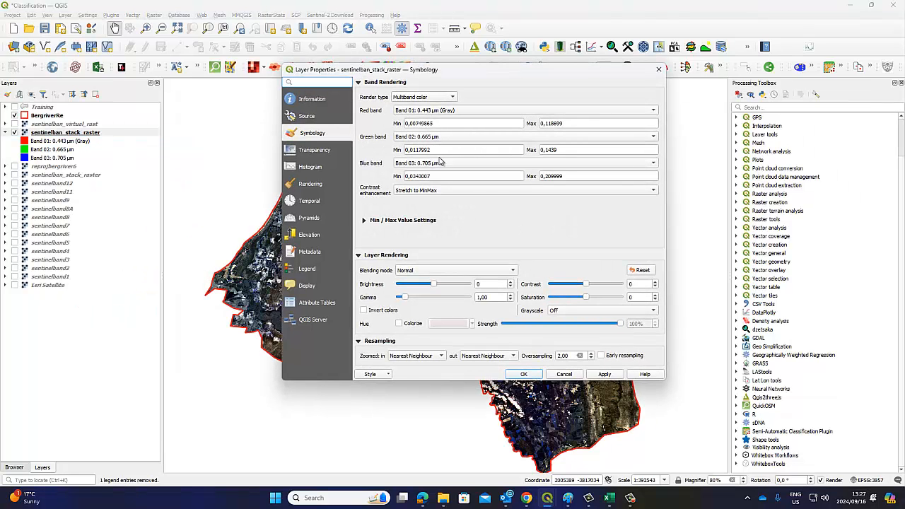
left_click(438, 112)
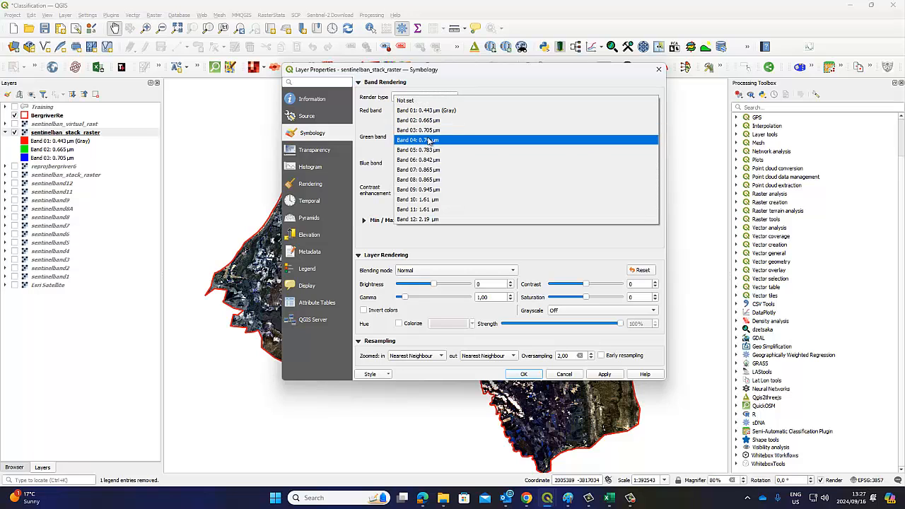
left_click(430, 140)
left_click(430, 139)
left_click(431, 147)
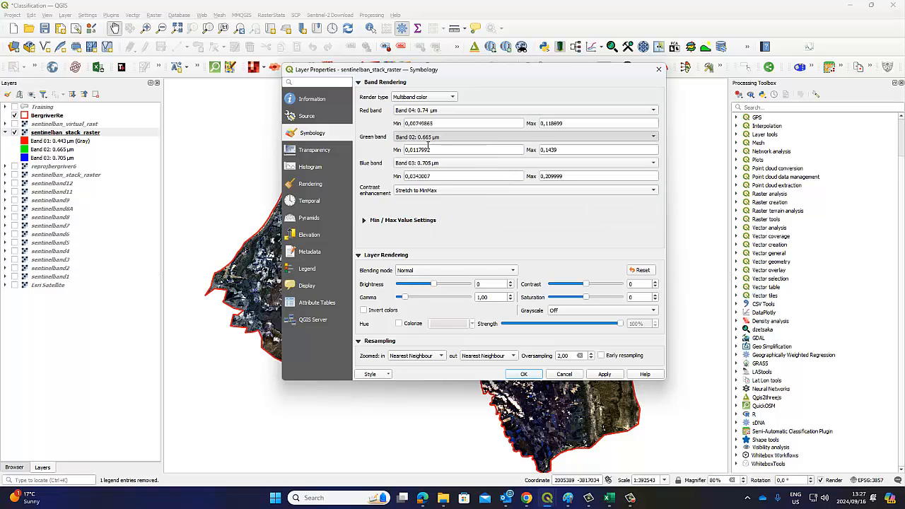
left_click(426, 166)
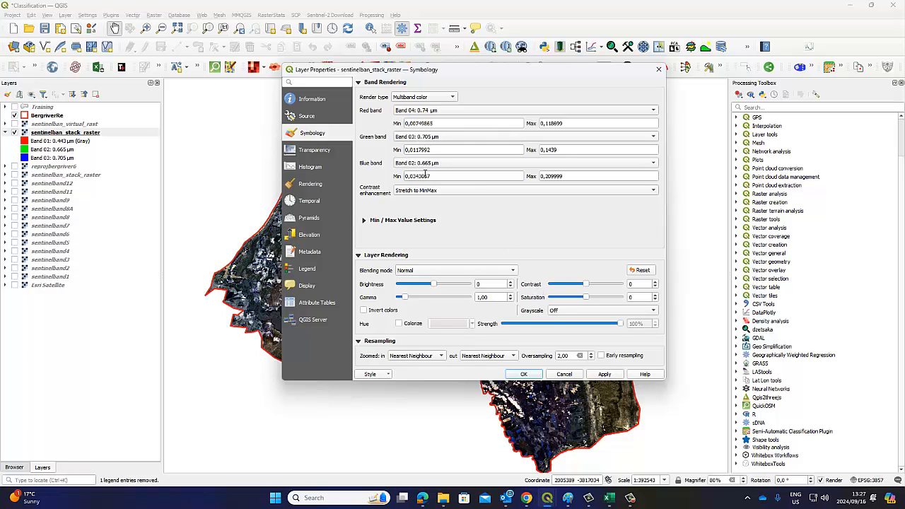
mouse_move(526, 505)
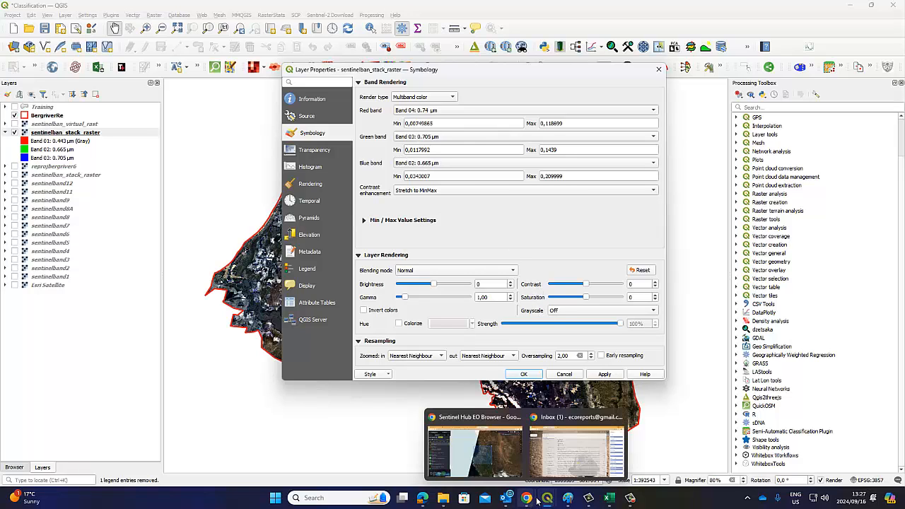
left_click(497, 468)
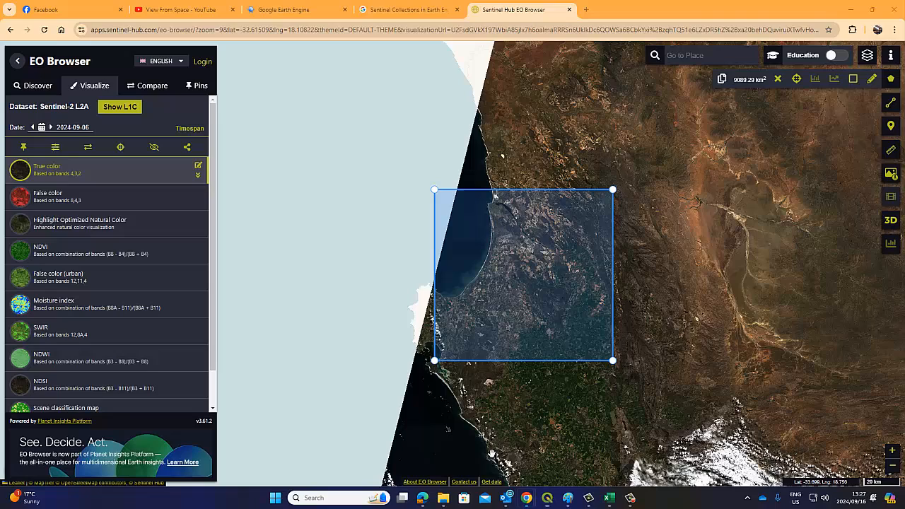
Find the B4 Red band row in the Sentinel-2 MSI Surface Reflectance bands table
left_click(385, 19)
left_click(492, 202)
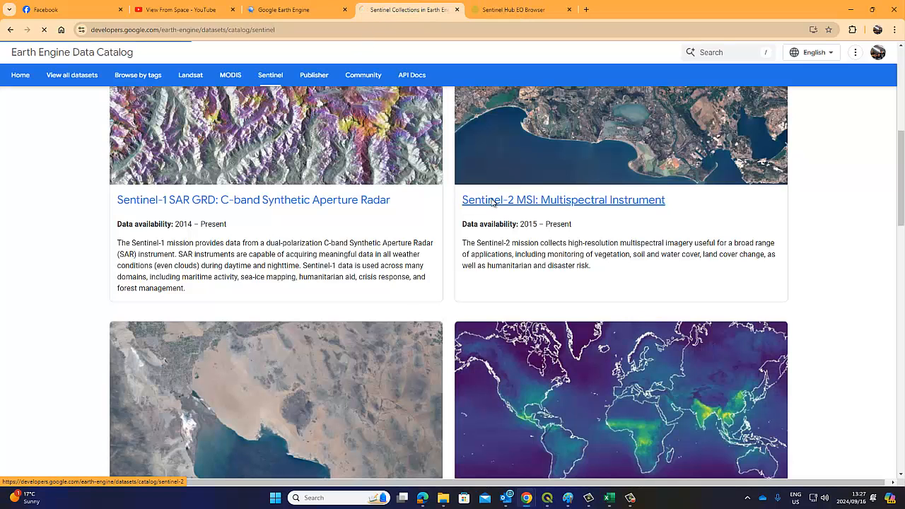
scroll(262, 191, "down", 2)
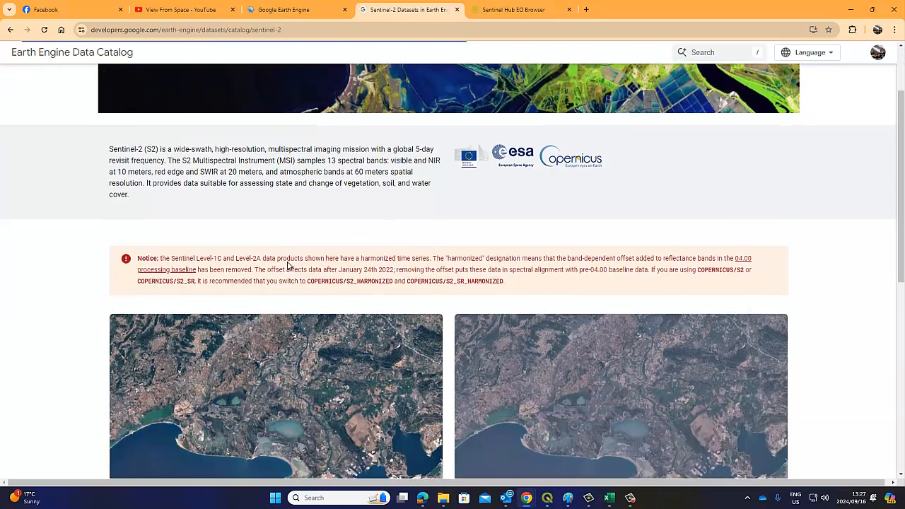
scroll(287, 265, "down", 3)
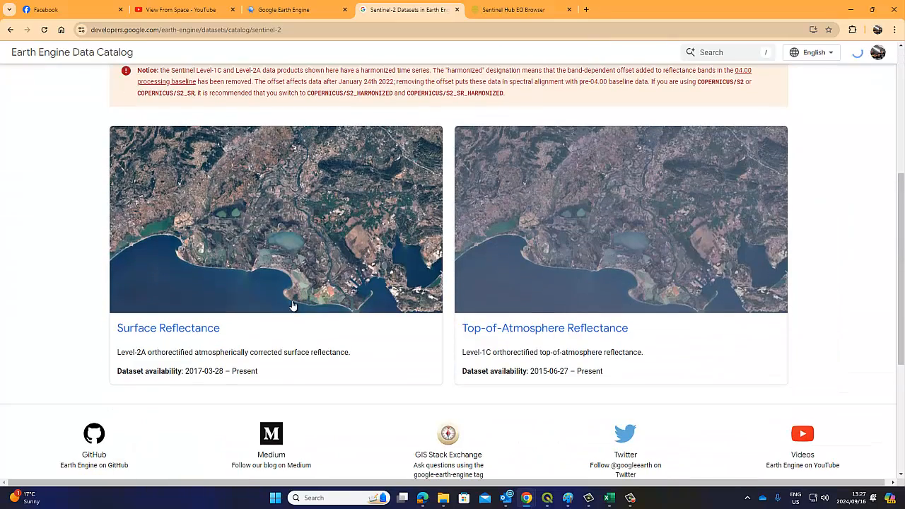
left_click(171, 332)
scroll(240, 304, "down", 2)
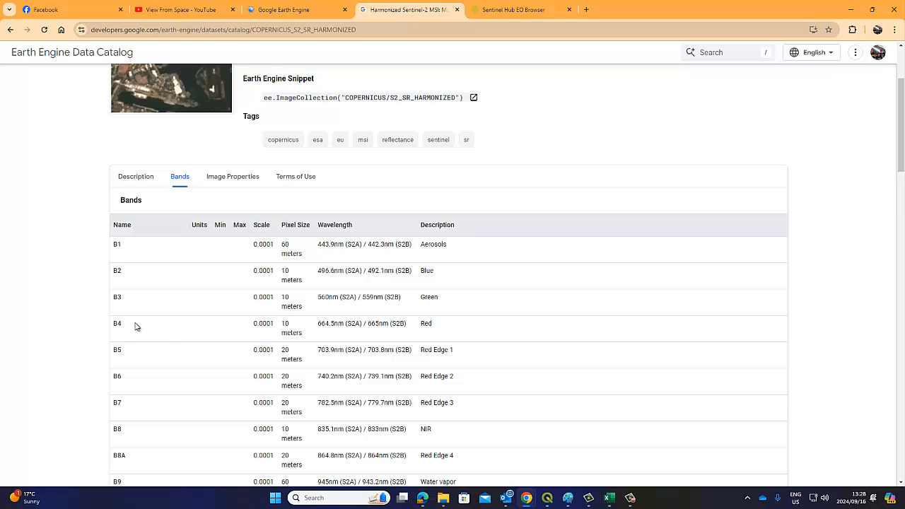
left_click_drag(429, 326, 151, 323)
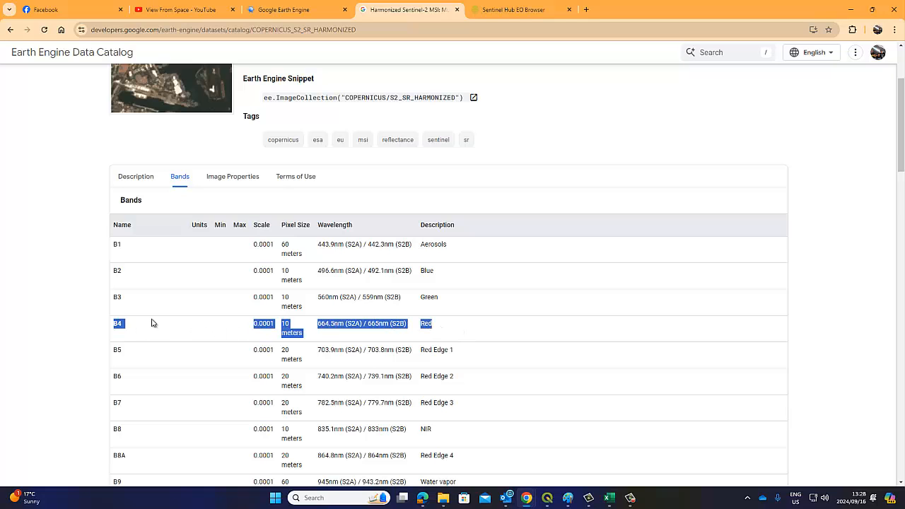
Return to the stack raster's symbology settings in QGIS
left_click(547, 498)
left_click(567, 447)
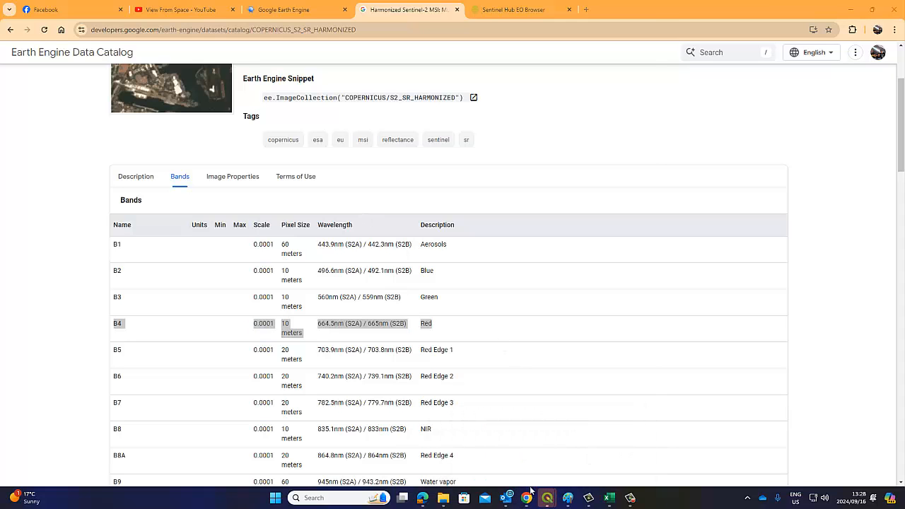
mouse_move(544, 496)
left_click(558, 449)
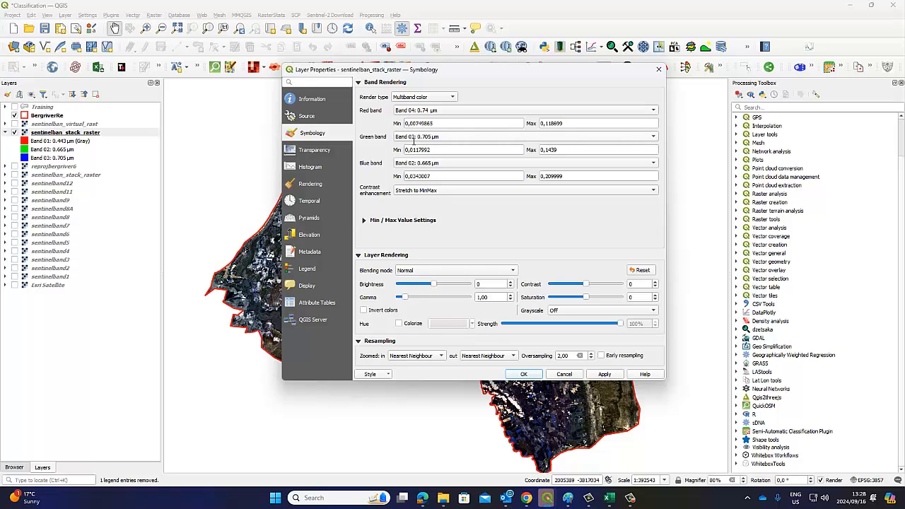
Briefly recheck the Sentinel-2 bands table, then go back to the QGIS symbology settings
mouse_move(526, 500)
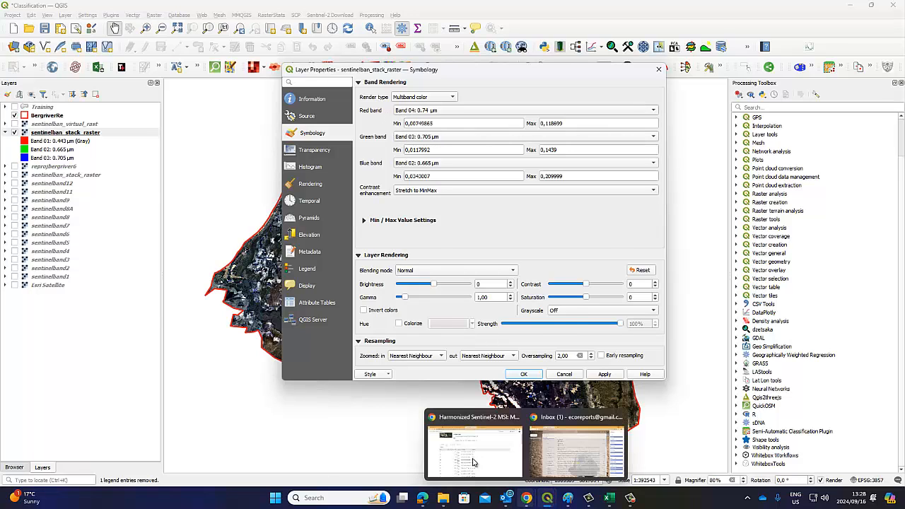
left_click(473, 462)
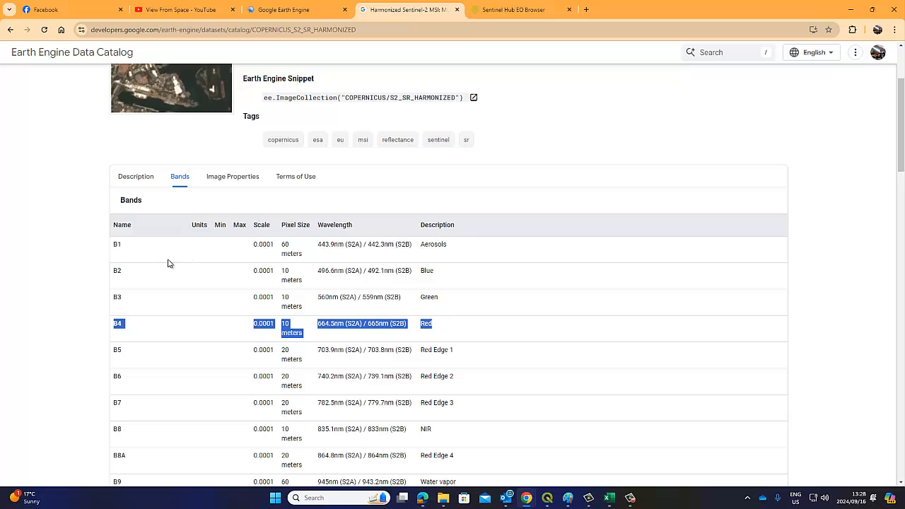
mouse_move(547, 500)
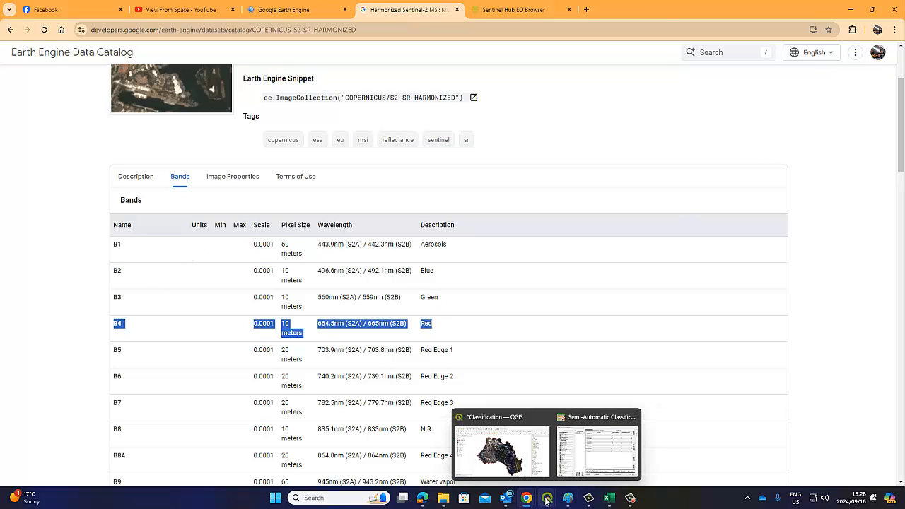
left_click(582, 474)
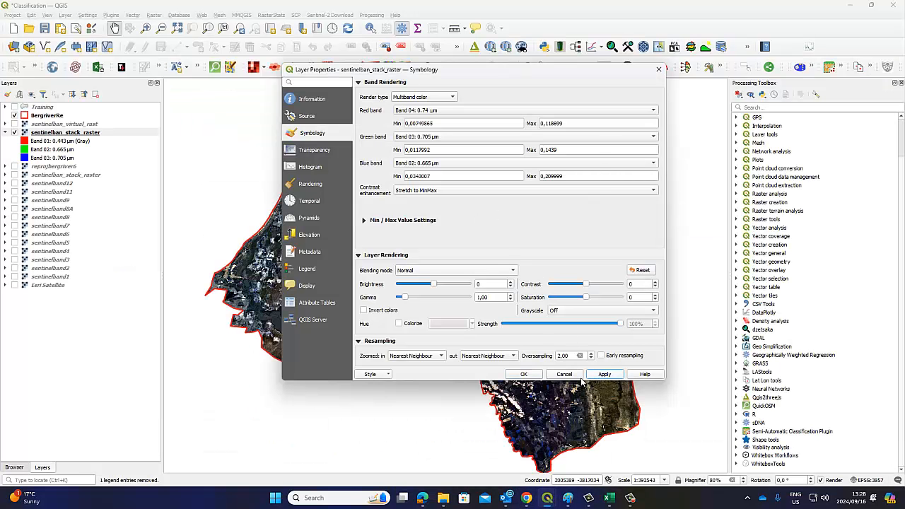
Apply the 4-3-2 composite, dismiss the Python errors, close properties, and centre the boundary
left_click(602, 374)
left_click(582, 397)
left_click(532, 375)
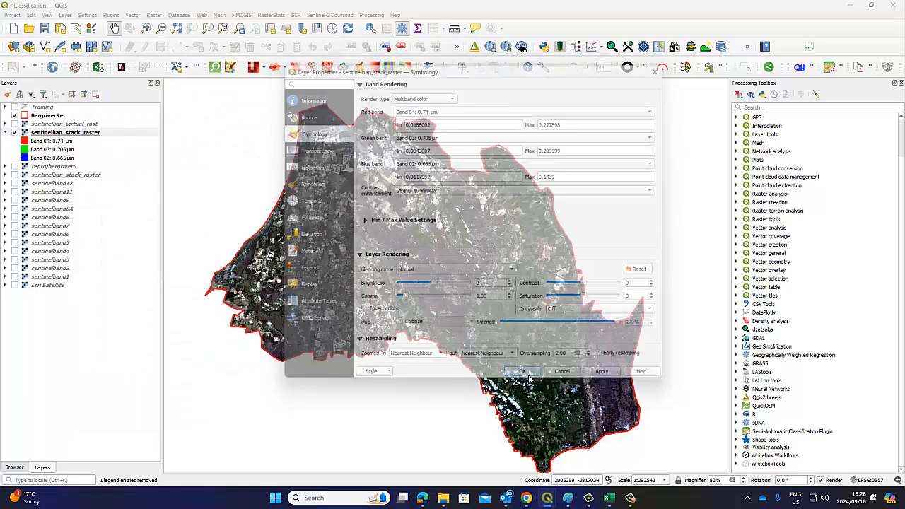
left_click(579, 396)
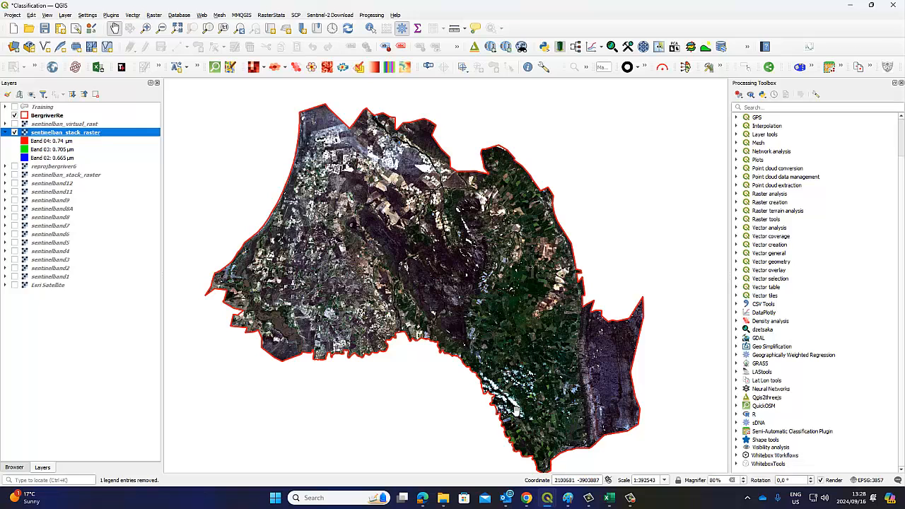
left_click_drag(507, 375, 482, 336)
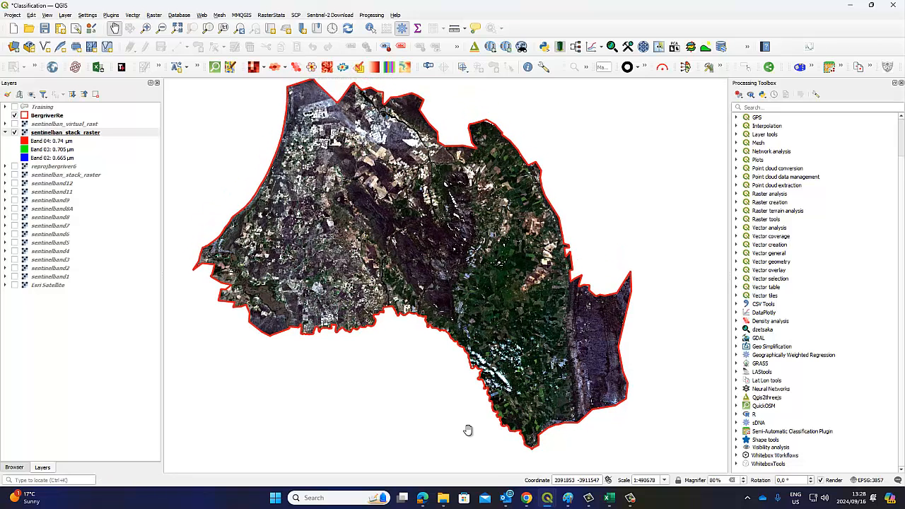
In EO Browser, display the 2024-09-01 Sentinel-2 L2A scene in true colour
mouse_move(514, 503)
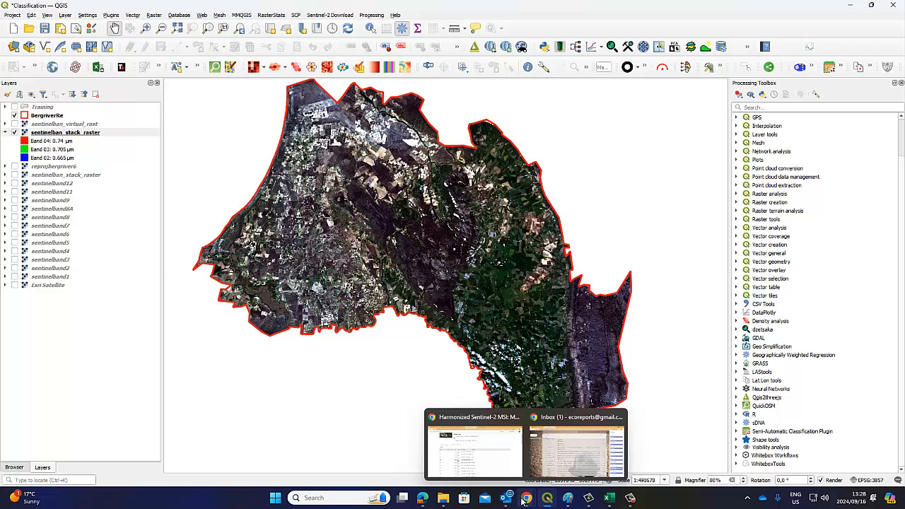
left_click(522, 500)
left_click(495, 10)
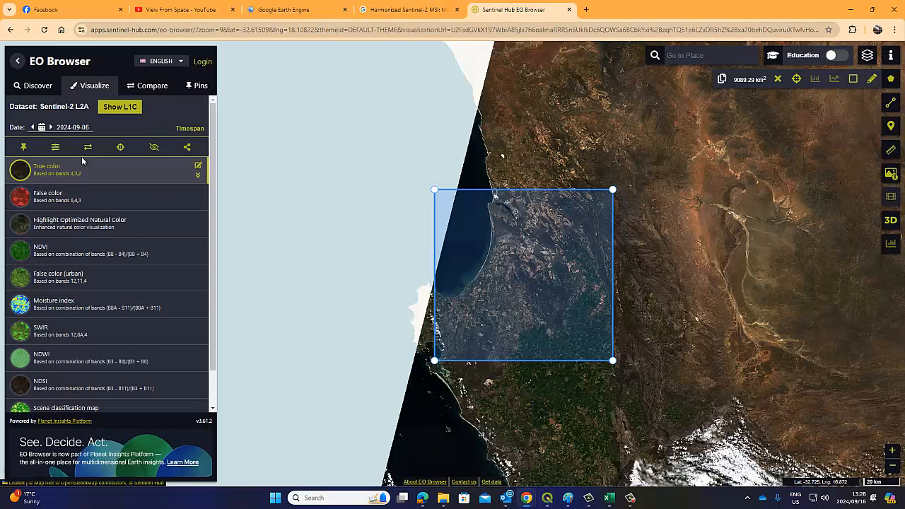
left_click(29, 86)
scroll(85, 326, "down", 5)
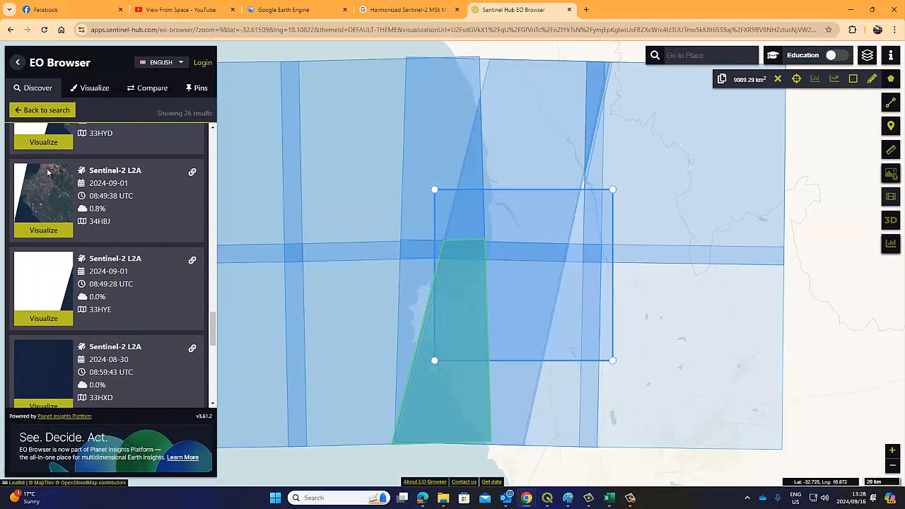
left_click(43, 318)
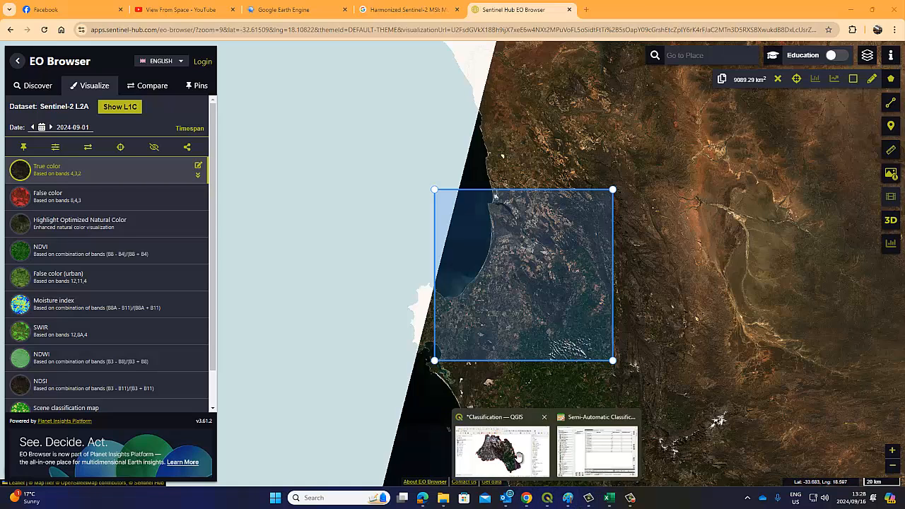
left_click(516, 458)
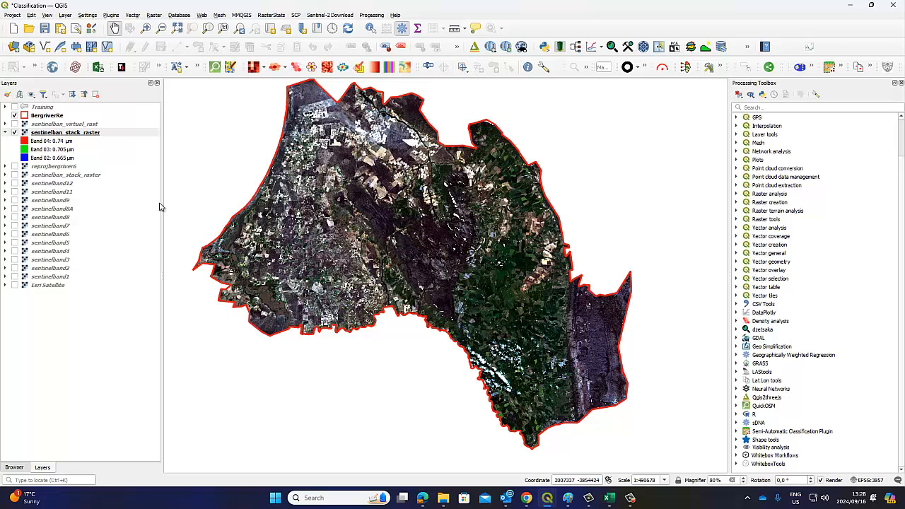
Compare sentinelban_virtual_rast against the stack raster, then keep only the stack raster visible, legend collapsed
left_click(15, 124)
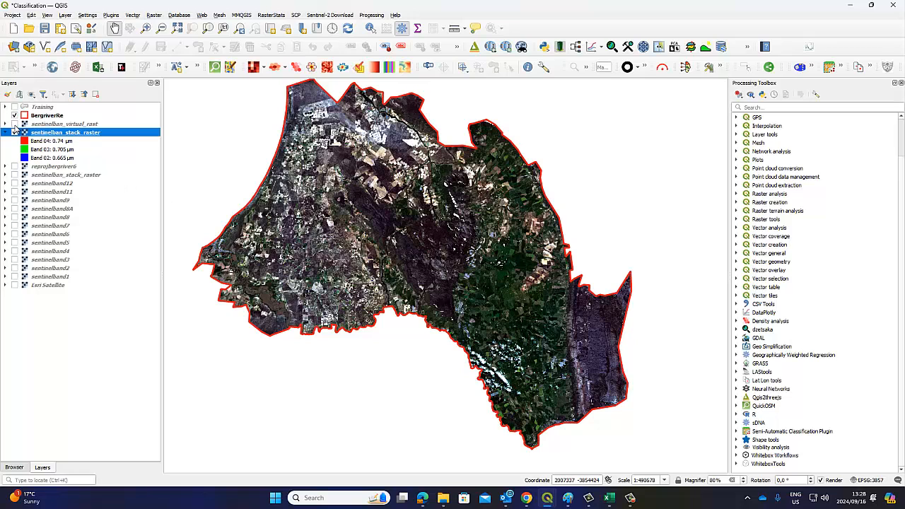
left_click(15, 132)
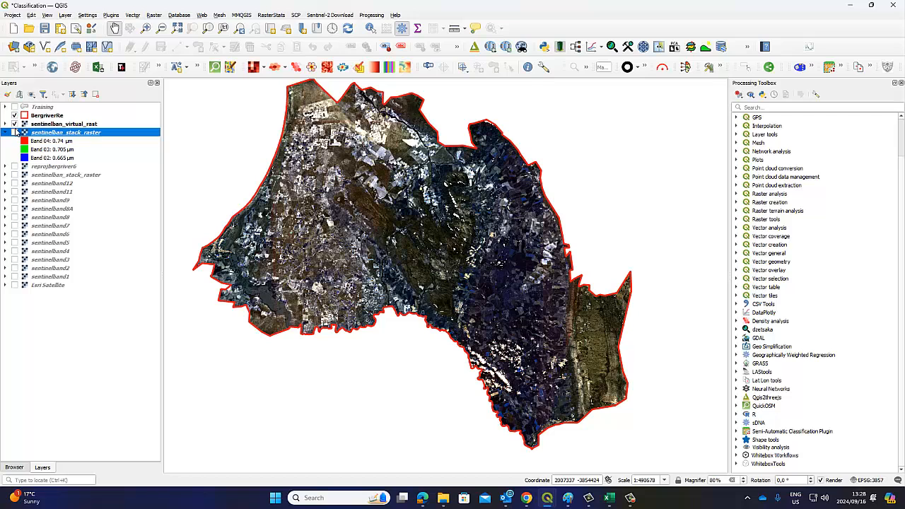
left_click(14, 124)
left_click(14, 132)
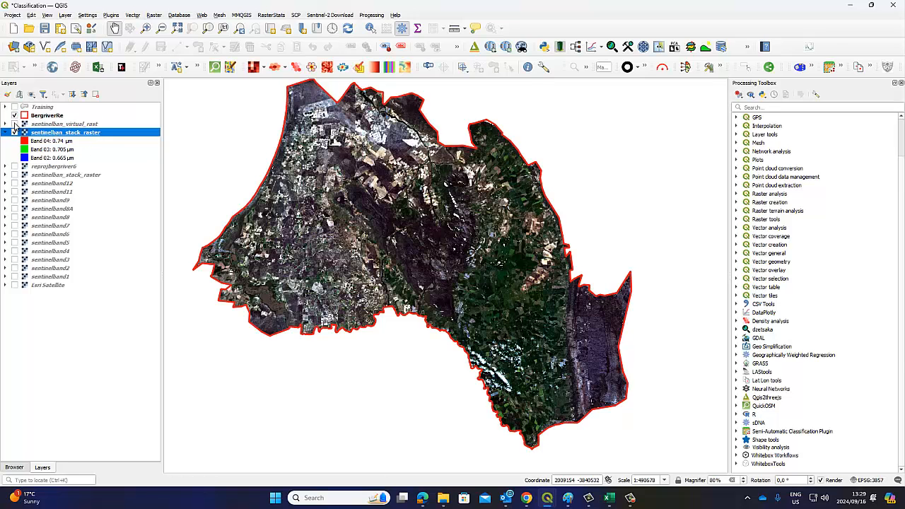
left_click(6, 132)
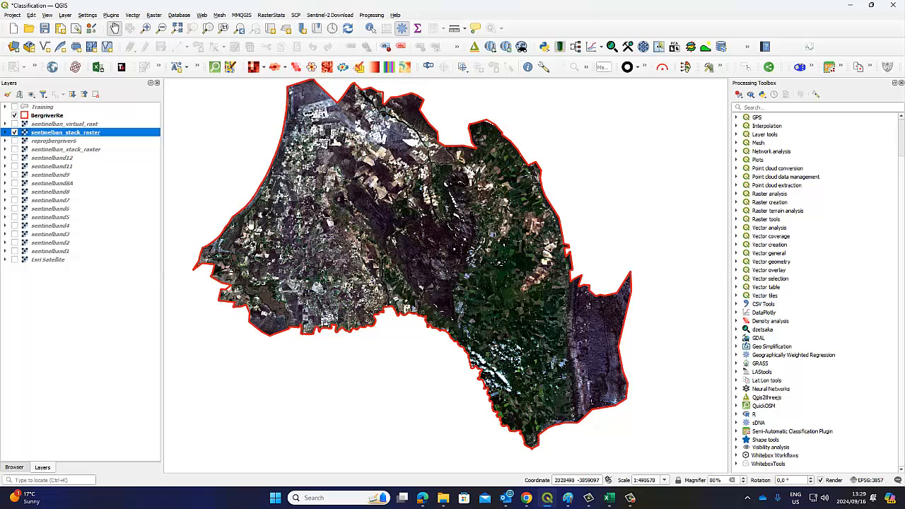
left_click_drag(356, 243, 357, 252)
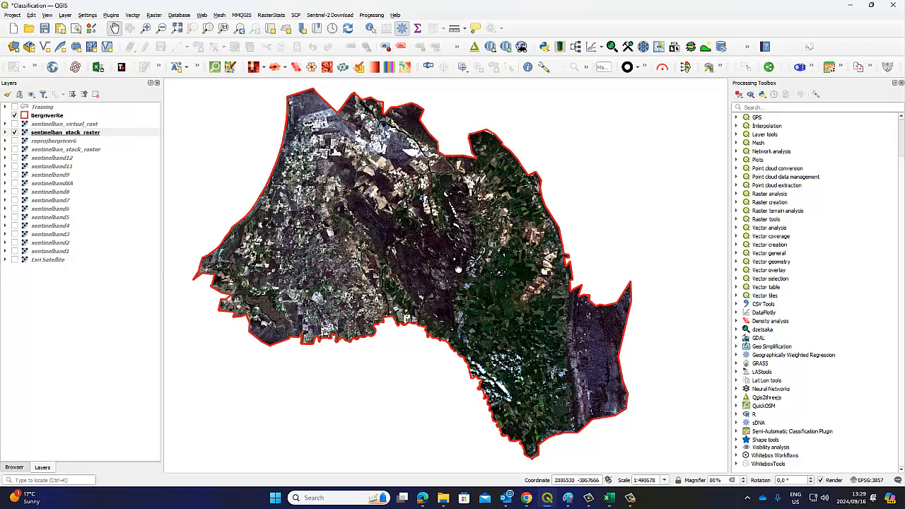
Pan the map right to frame the stack raster inside the BergriverRe boundary
left_click_drag(459, 269, 467, 268)
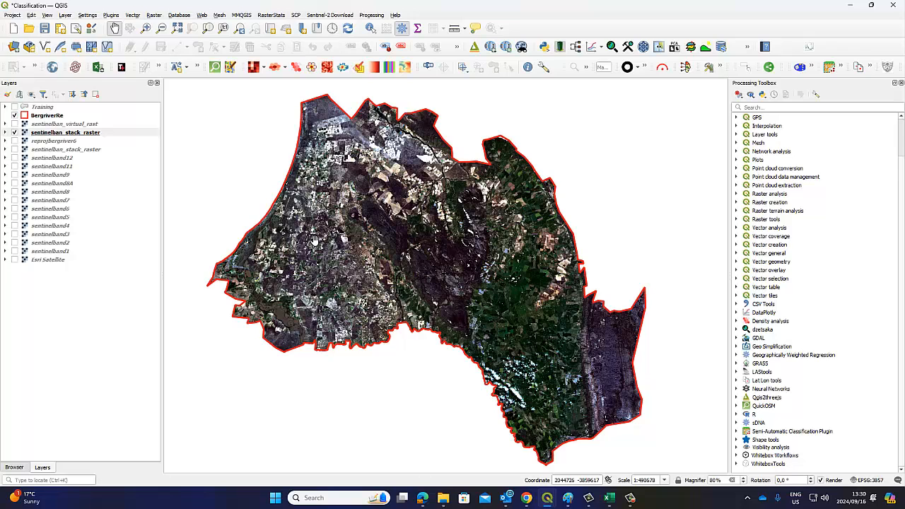
Briefly open and close the dzetsaka, ClassificationTool and Supervised Classification tools
left_click(611, 47)
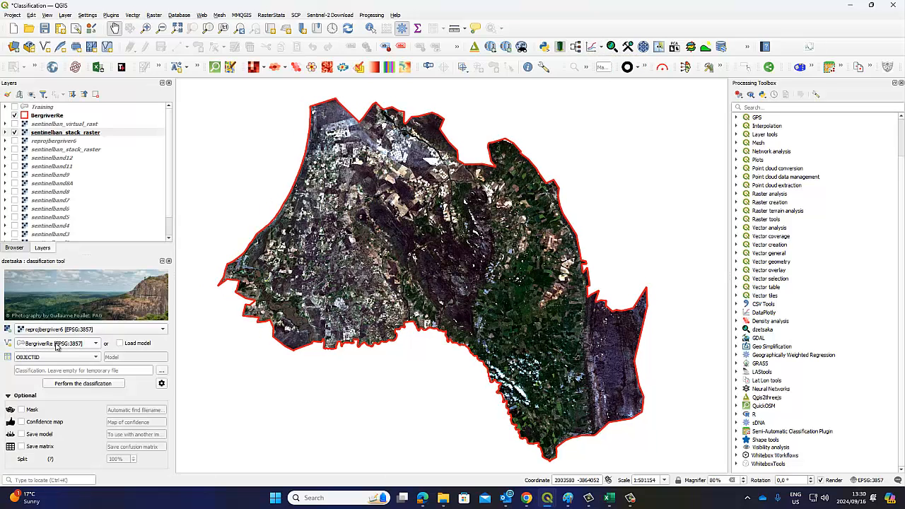
left_click(169, 262)
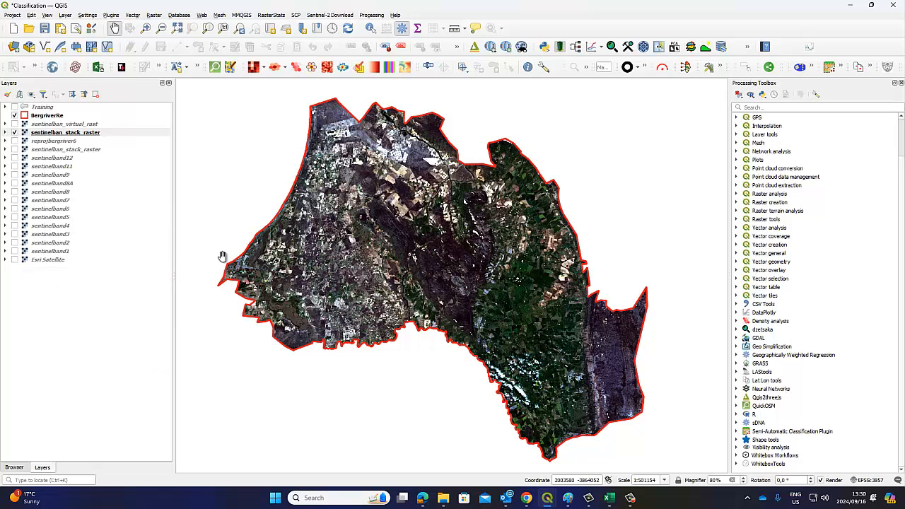
left_click(576, 47)
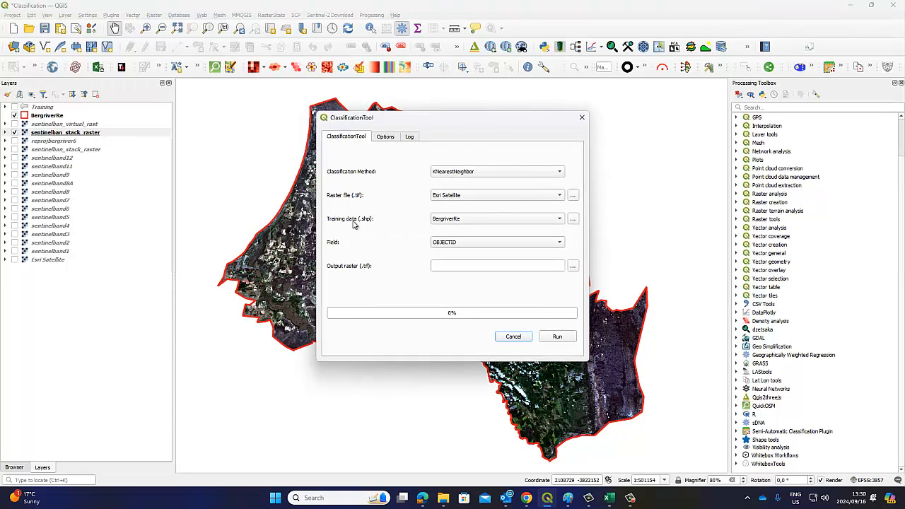
left_click(582, 117)
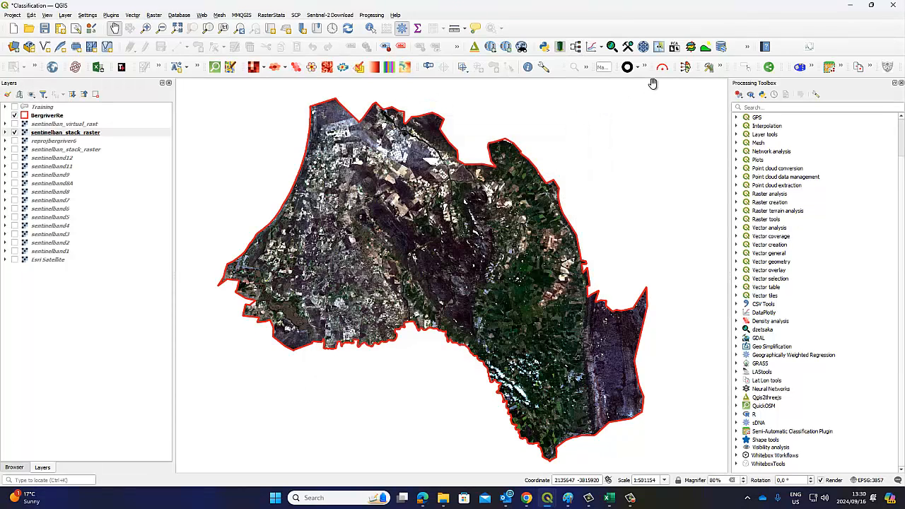
left_click(799, 67)
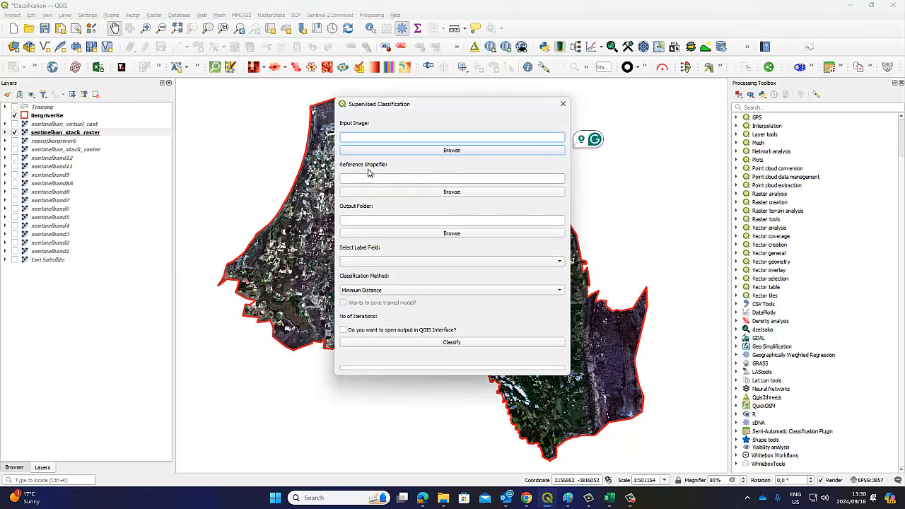
left_click(563, 104)
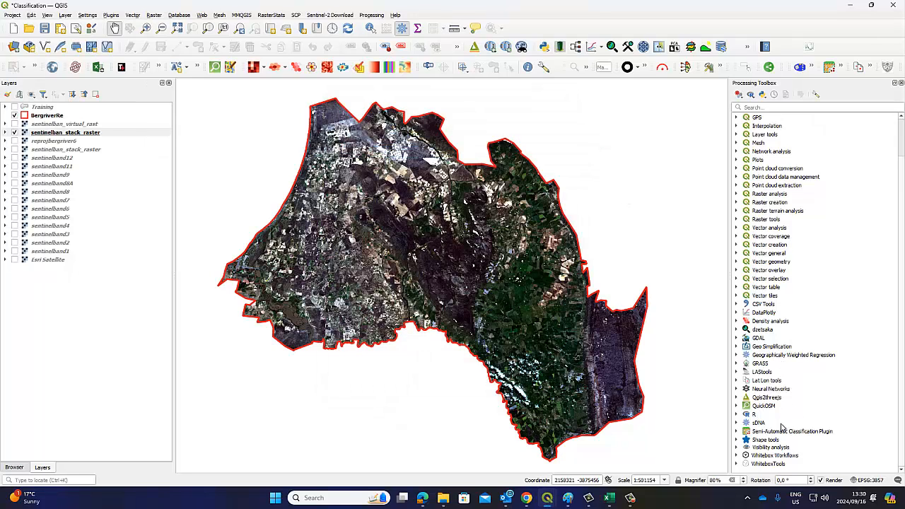
Inspect the Neural Network MLPClassifier and the SCP window's algorithm settings, leaving the SCP Dock open
double_click(780, 391)
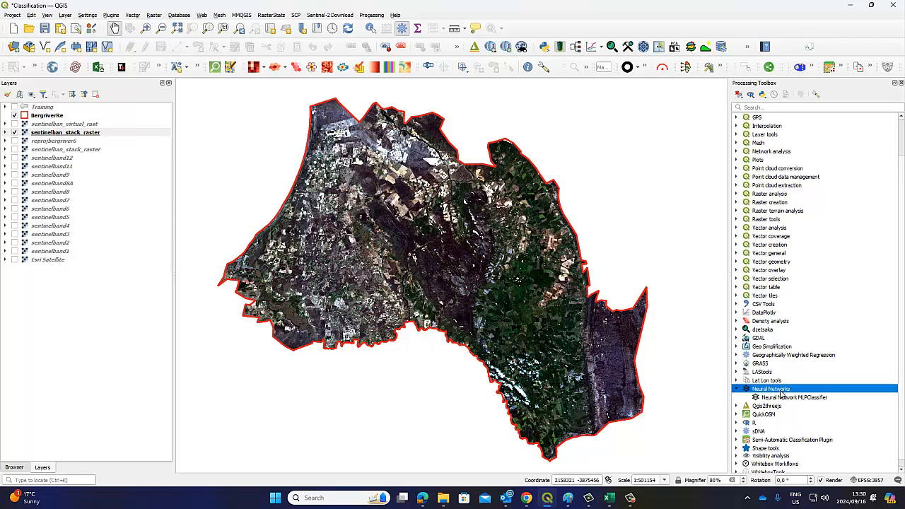
double_click(785, 398)
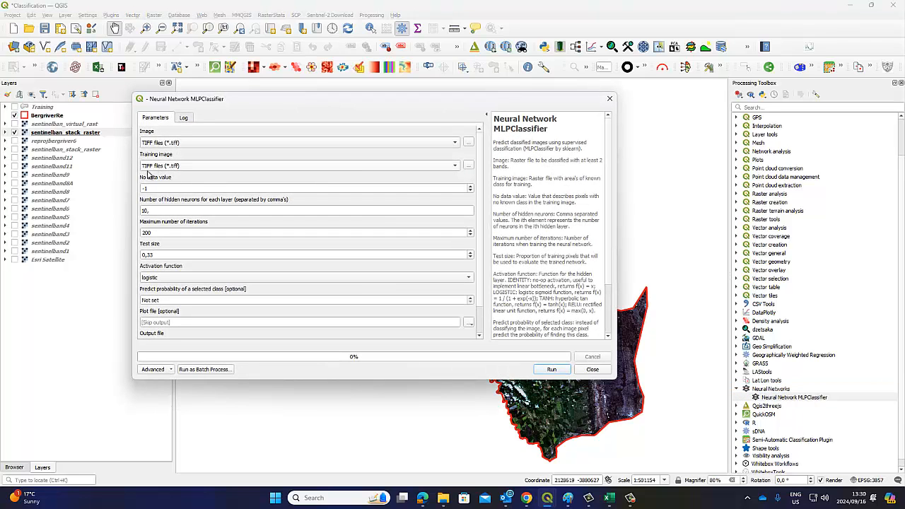
left_click(609, 98)
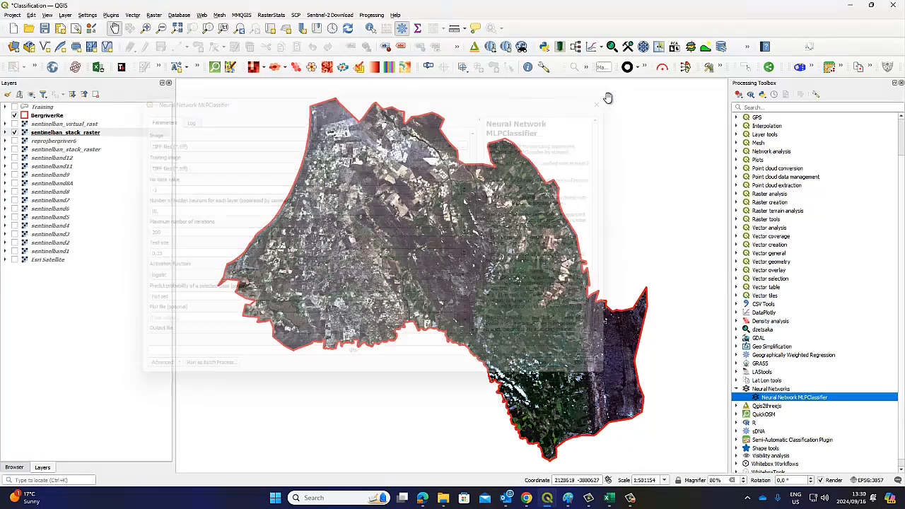
left_click(829, 65)
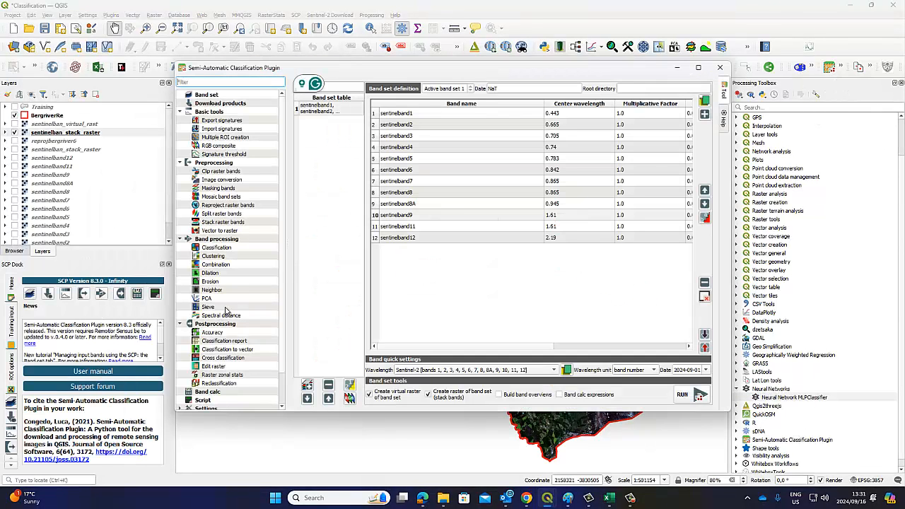
left_click(216, 248)
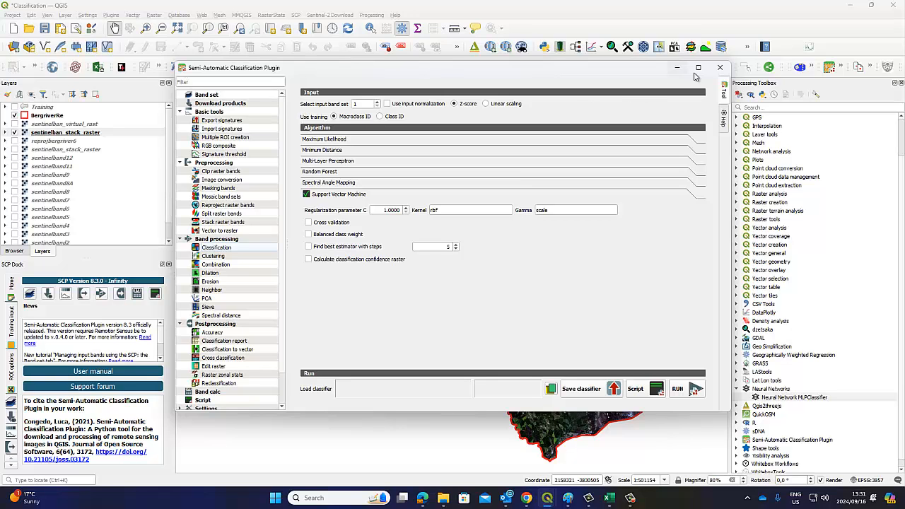
left_click(720, 67)
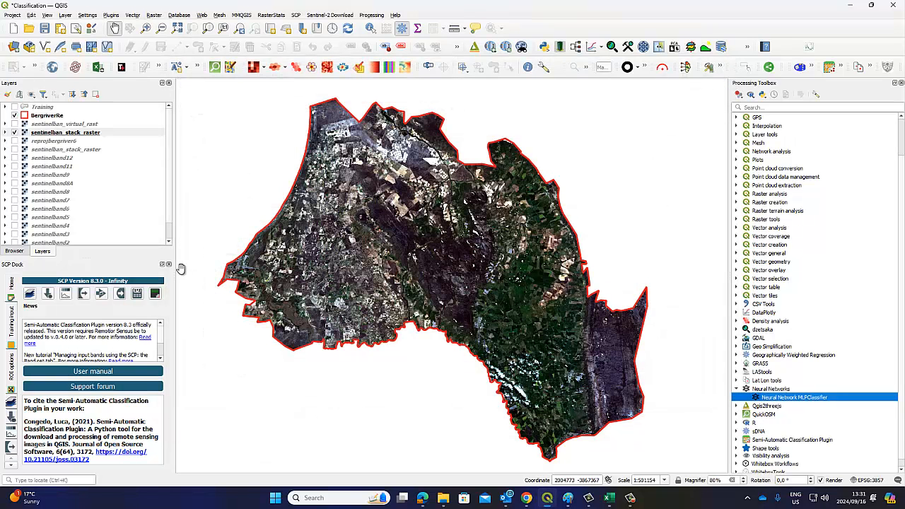
Close the SCP Dock beside the layer list
left_click(168, 263)
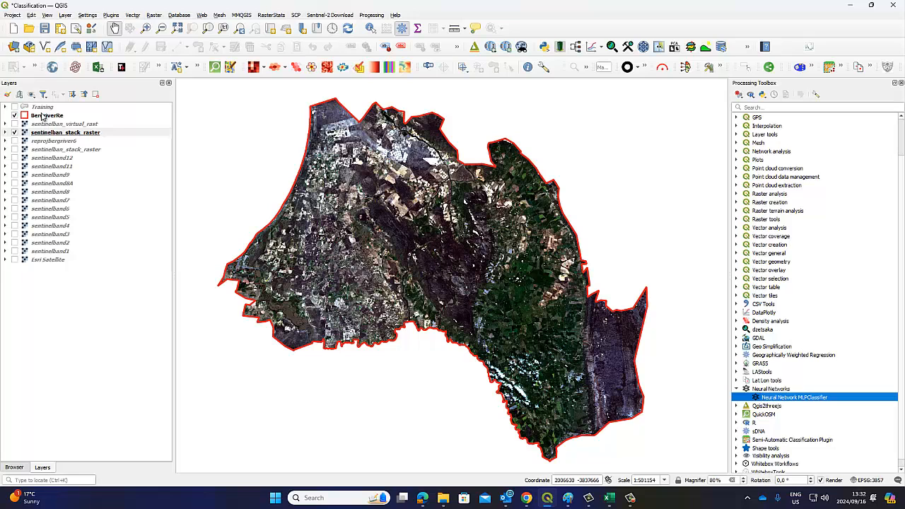
Check the Training attribute table's classes (Water, Veld, Mountain, Farming, Urban, Sand), then save Classification.qgz
right_click(42, 108)
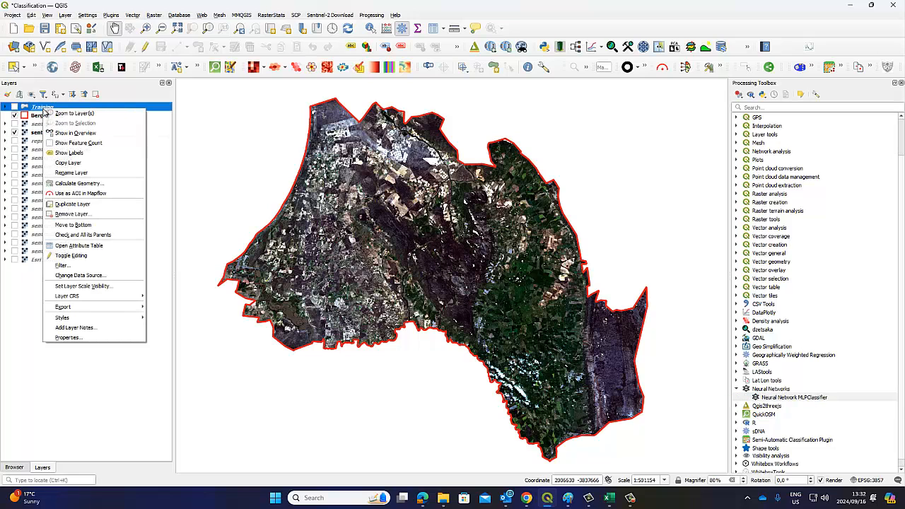
left_click(99, 245)
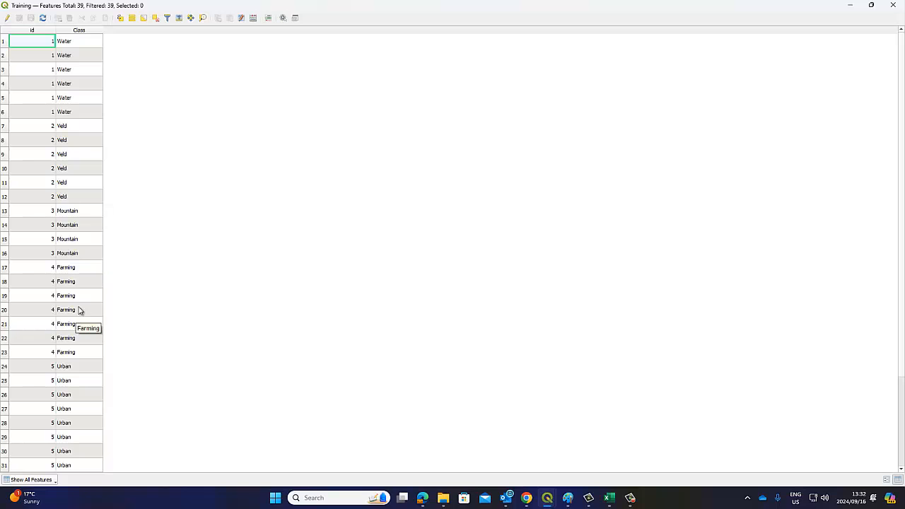
scroll(82, 394, "down", 1)
scroll(82, 395, "down", 2)
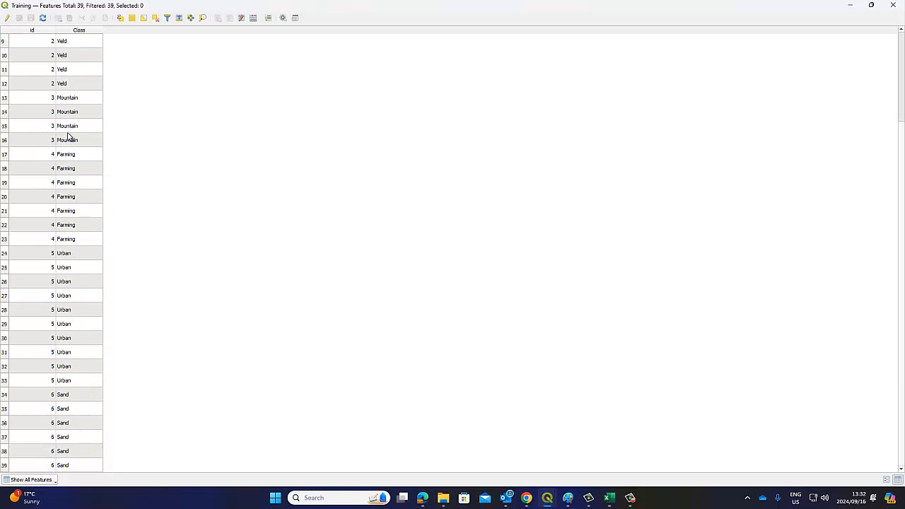
scroll(70, 137, "up", 3)
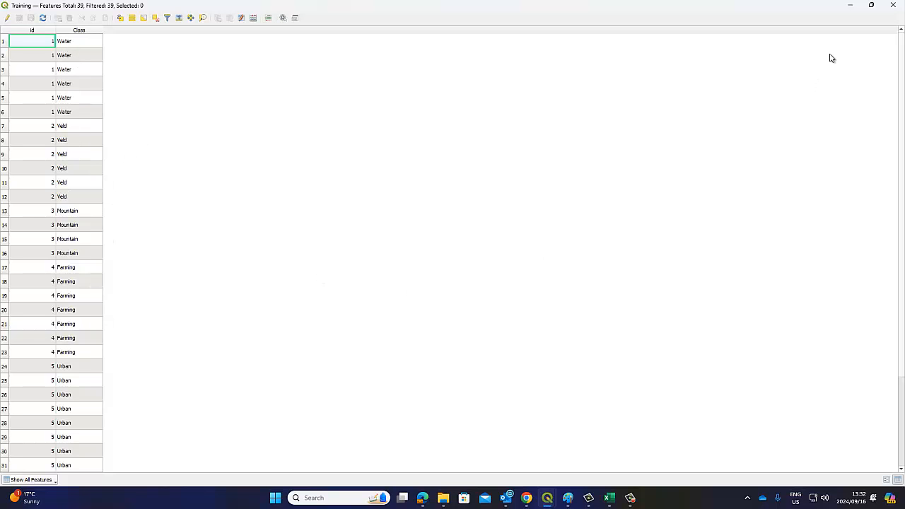
left_click(894, 5)
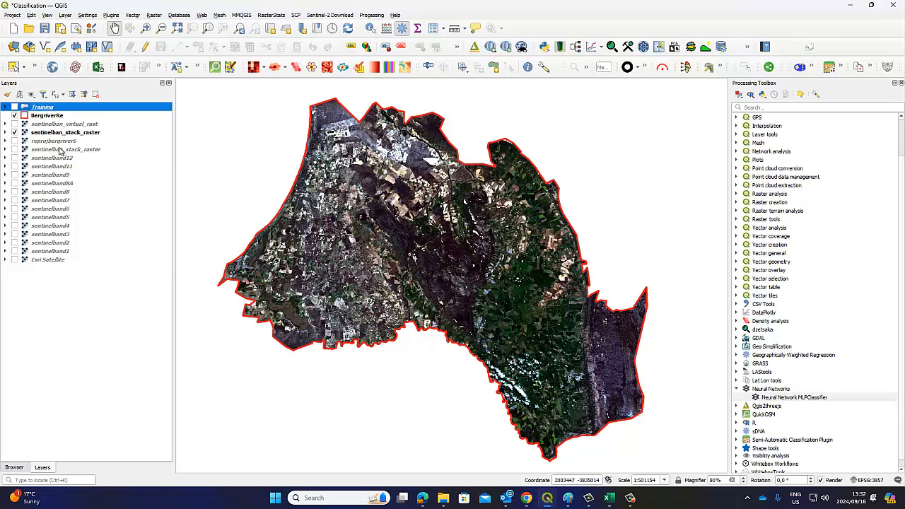
left_click(45, 28)
left_click(527, 500)
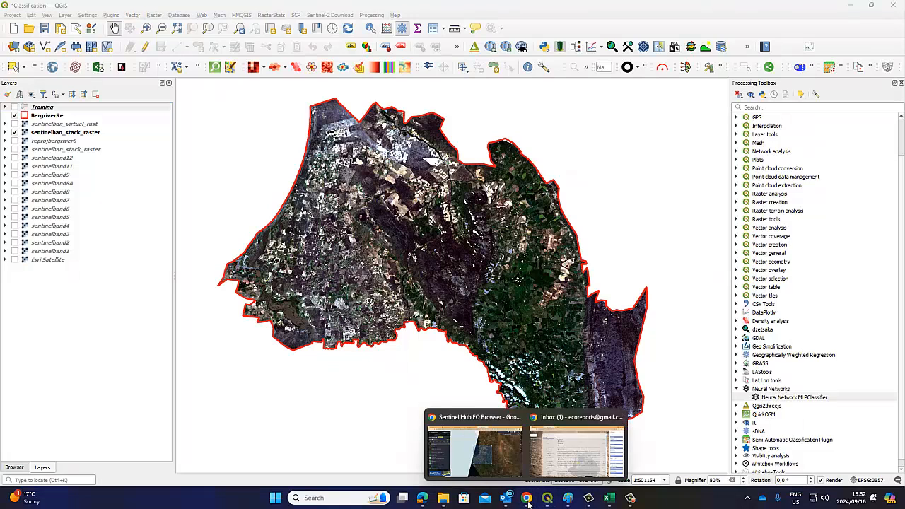
left_click(473, 446)
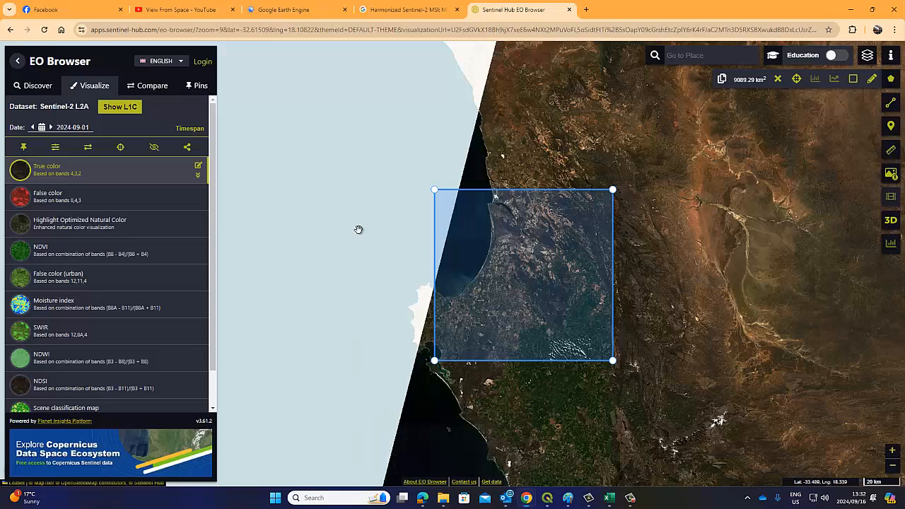
left_click(181, 9)
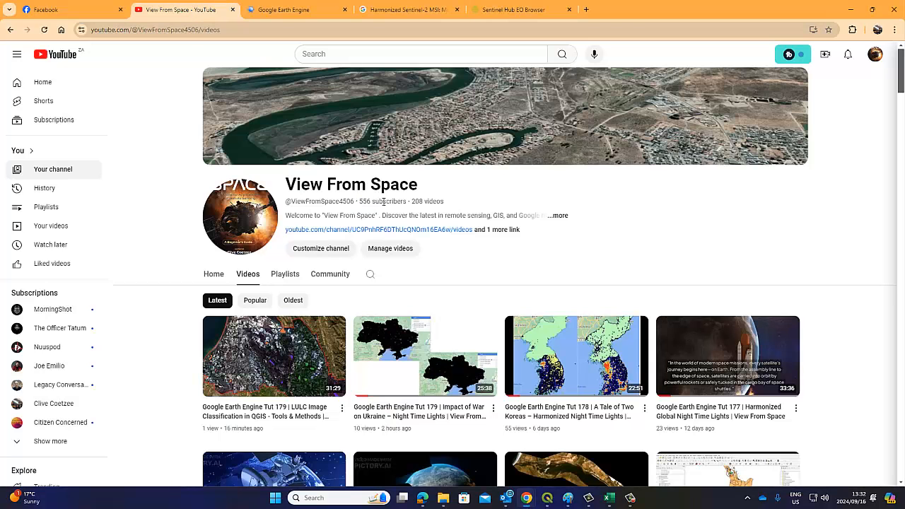
left_click_drag(407, 201, 358, 202)
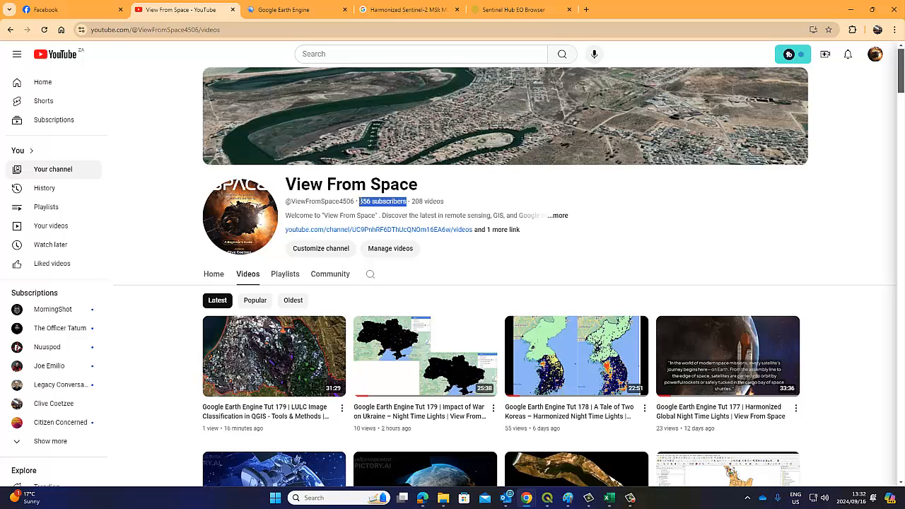
left_click(367, 200)
left_click(549, 503)
left_click_drag(366, 176, 373, 185)
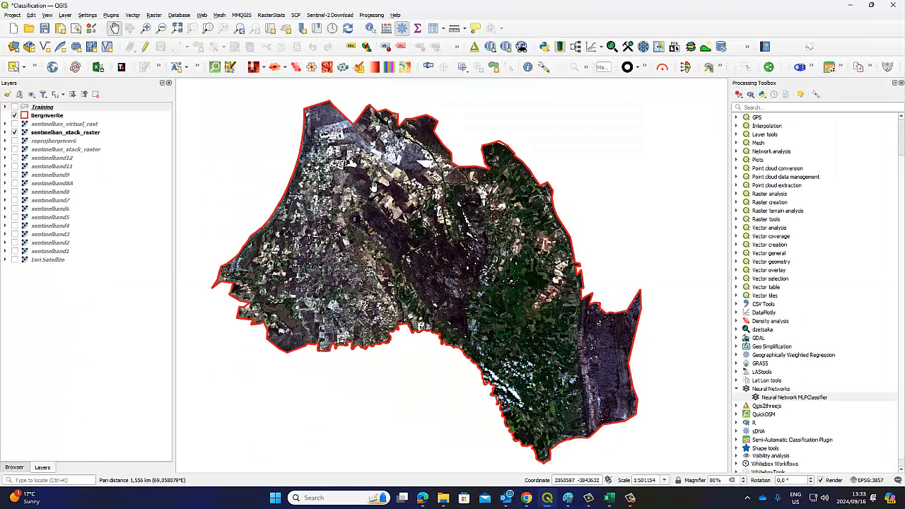